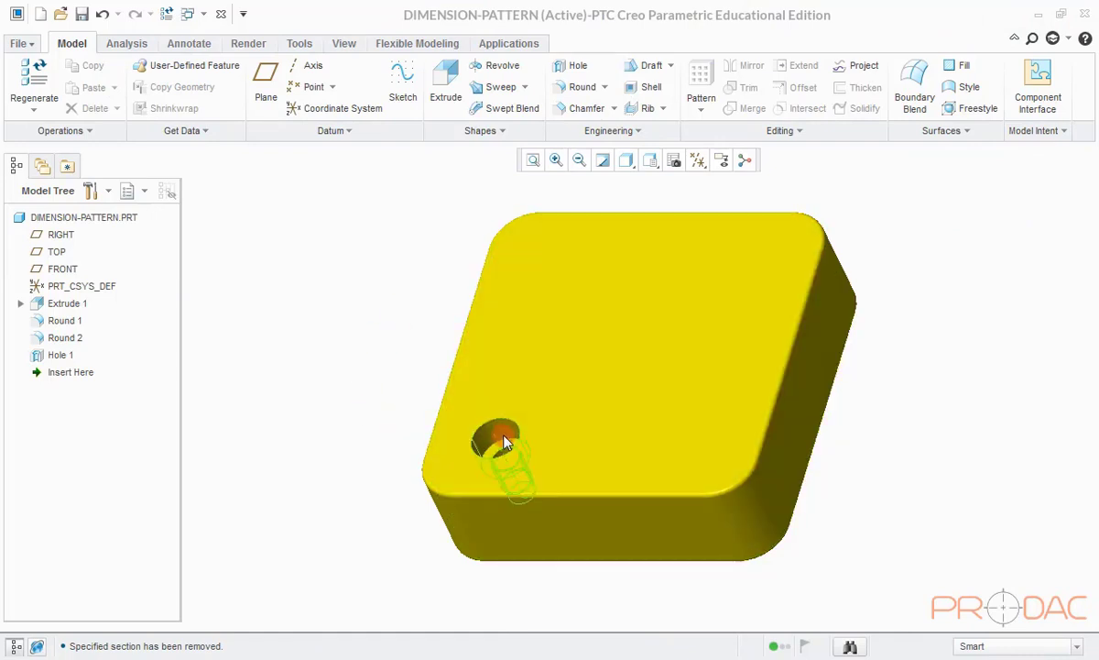
Step: Start a pattern of the counterbored hole using the Dimension pattern type
{"action": "left_click", "coordinate": [499, 437]}
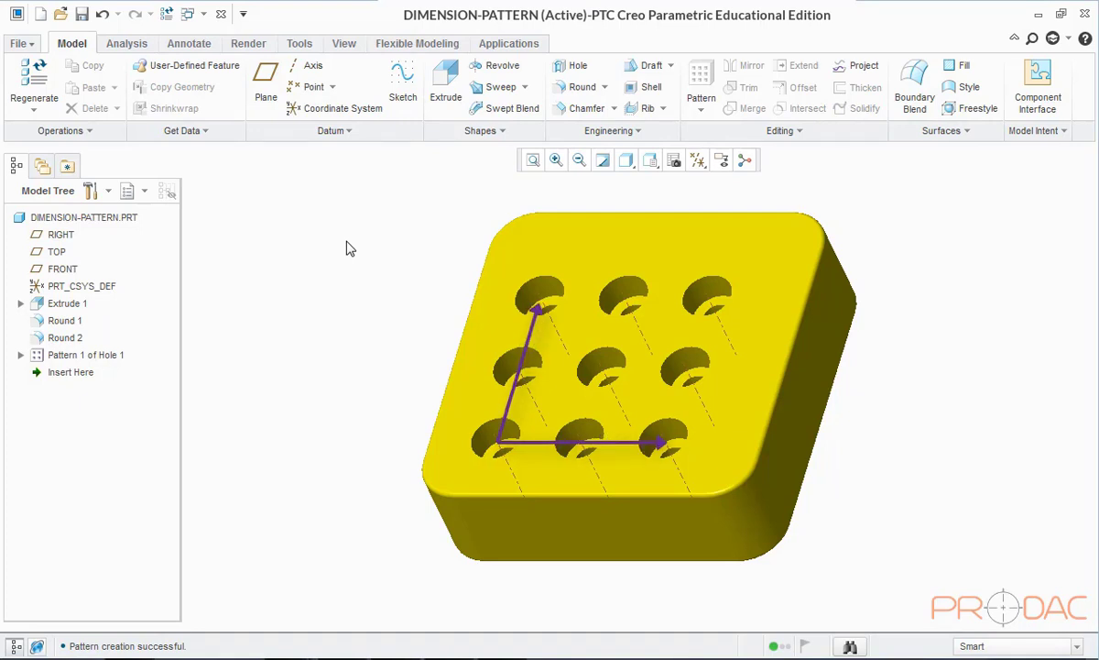
{"action": "key", "text": "ctrl+z"}
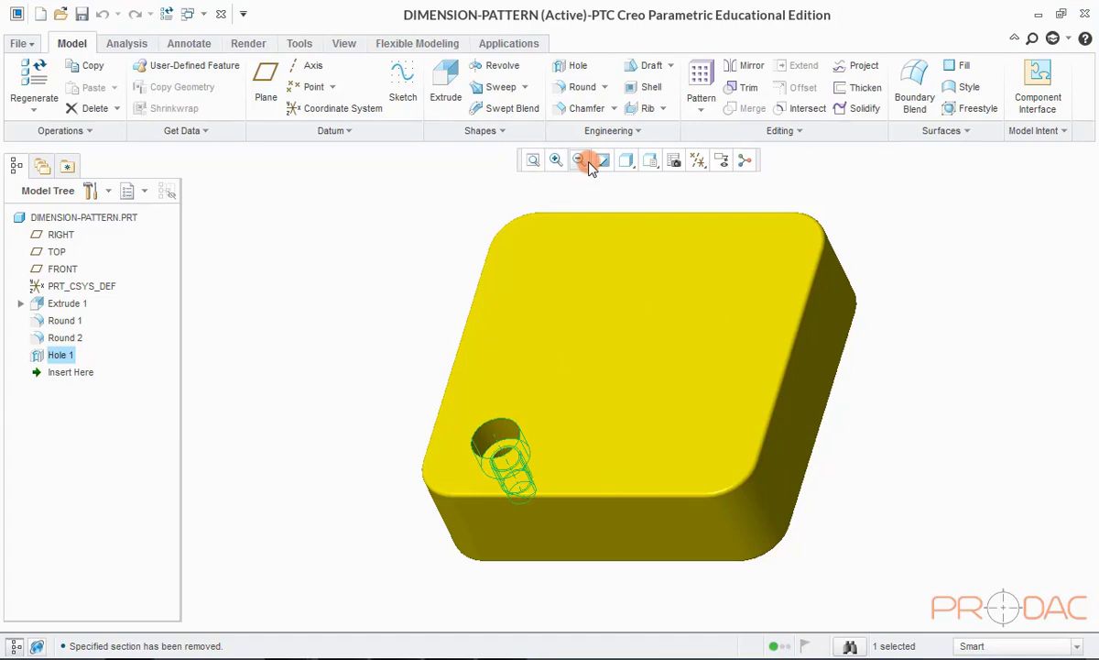
{"action": "left_click", "coordinate": [702, 108]}
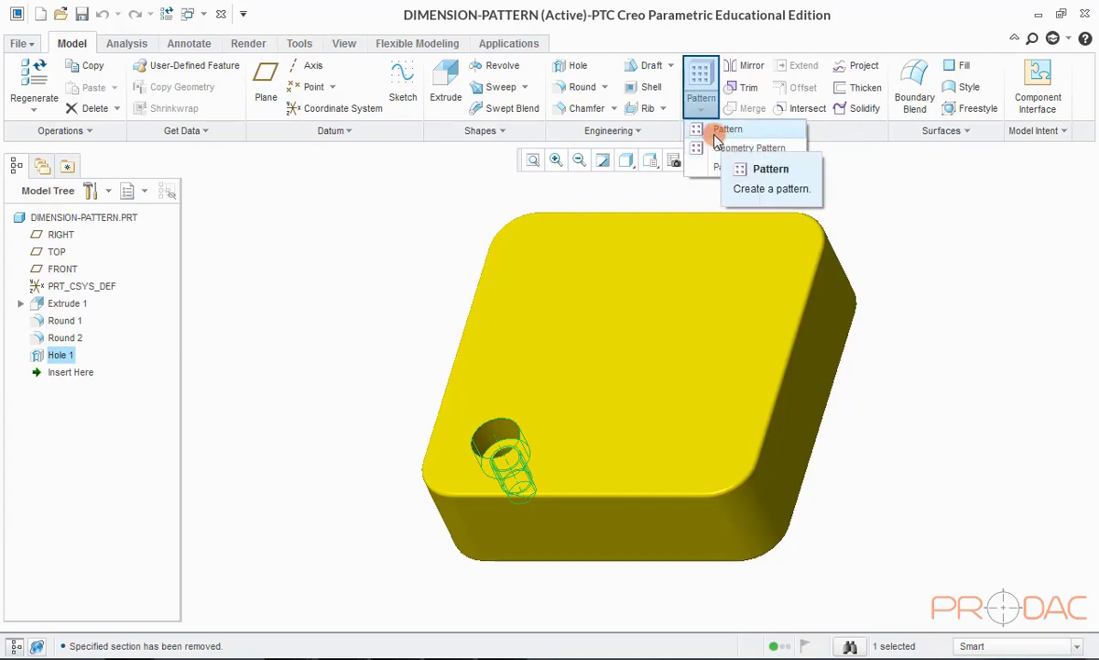
{"action": "left_click", "coordinate": [719, 131]}
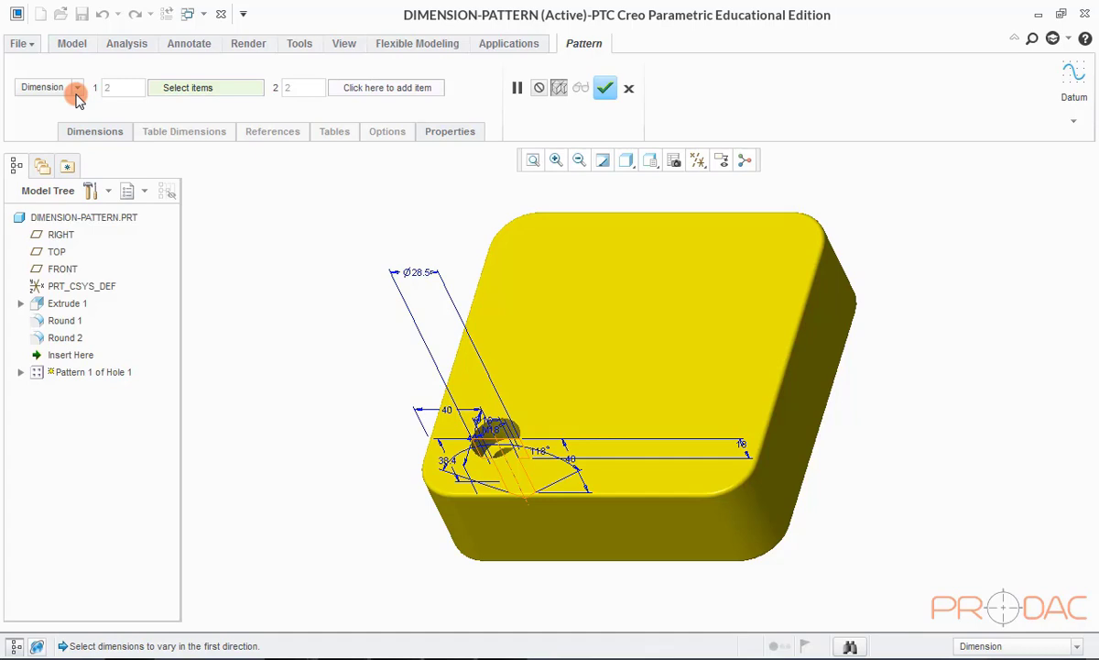
{"action": "left_click", "coordinate": [73, 89]}
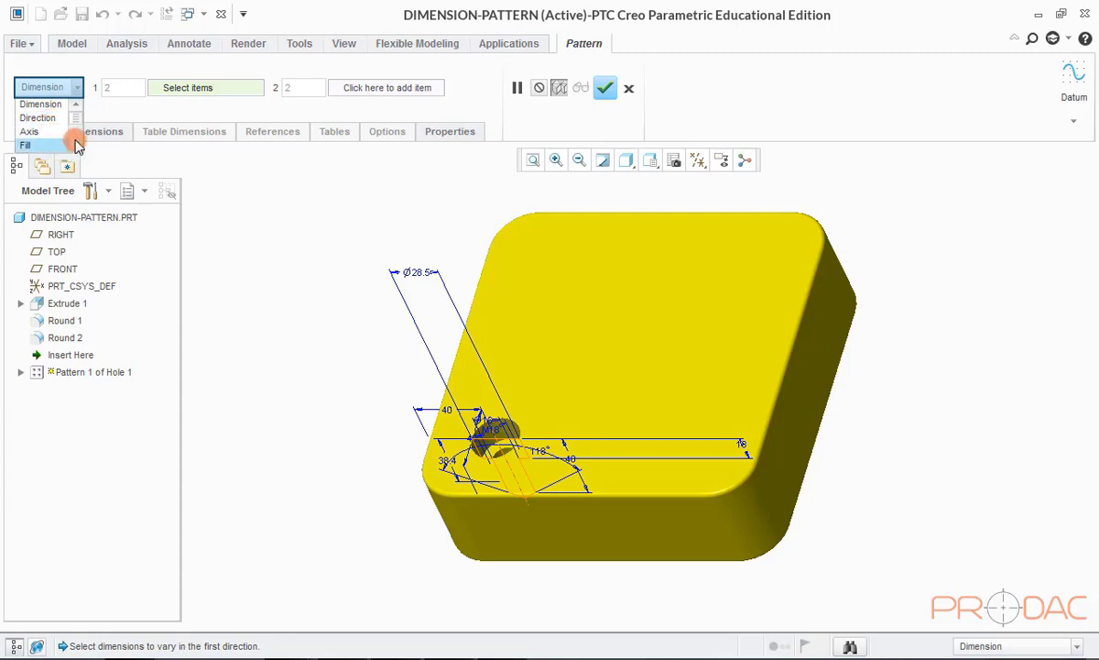
{"action": "scroll", "coordinate": [78, 145], "scroll_direction": "down", "scroll_amount": 2}
{"action": "scroll", "coordinate": [74, 138], "scroll_direction": "down", "scroll_amount": 2}
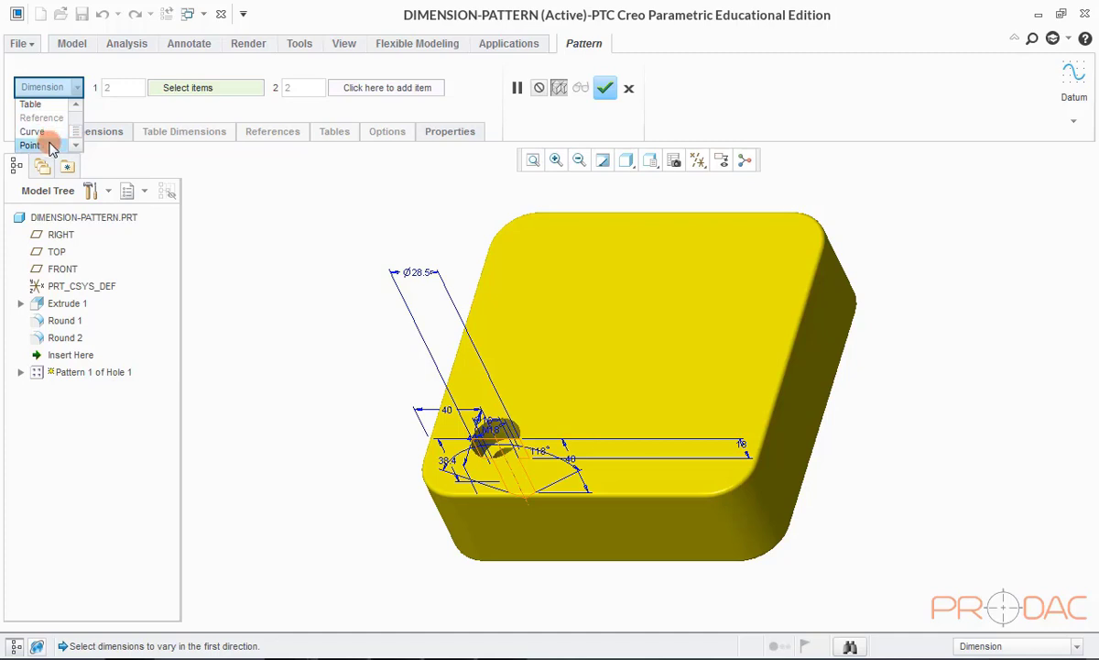
{"action": "scroll", "coordinate": [81, 117], "scroll_direction": "up", "scroll_amount": 4}
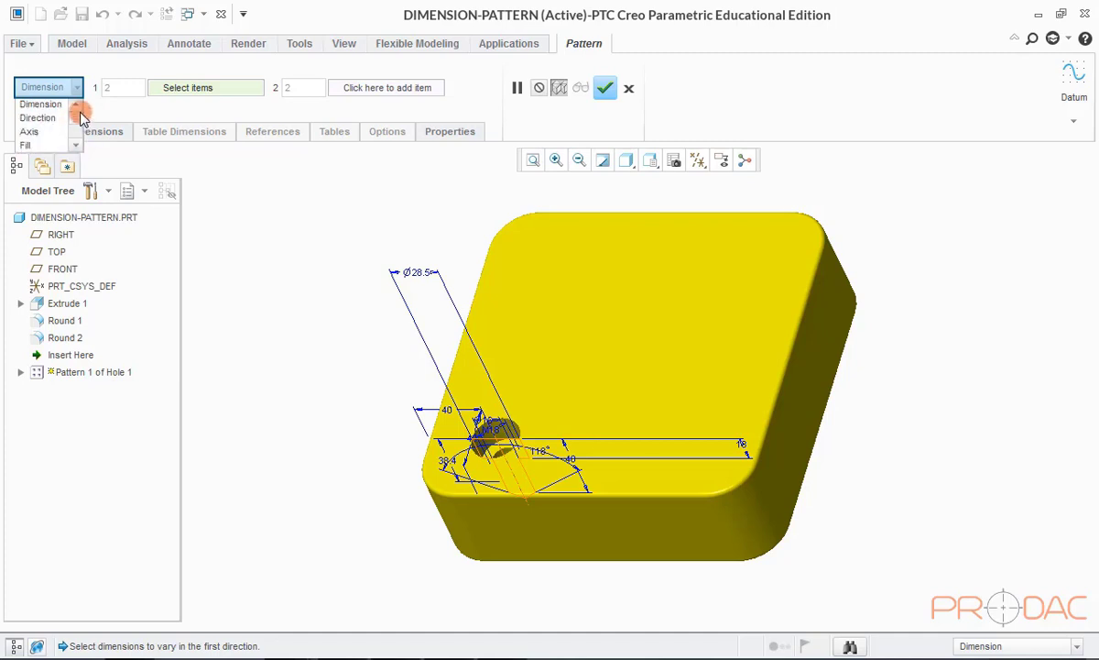
{"action": "left_click", "coordinate": [52, 108]}
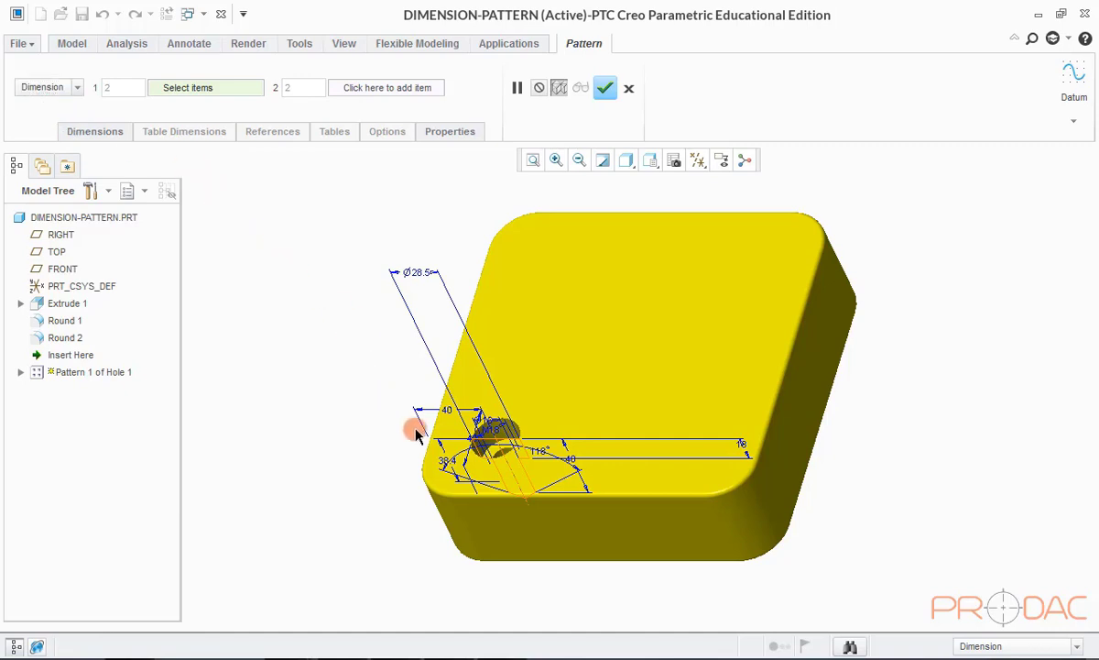
Step: Choose the hole's 40 mm offset from the front side face as the first-direction pattern dimension
{"action": "scroll", "coordinate": [445, 447], "scroll_direction": "up", "scroll_amount": 4}
{"action": "middle_click_drag", "start_coordinate": [490, 410], "coordinate": [452, 449]}
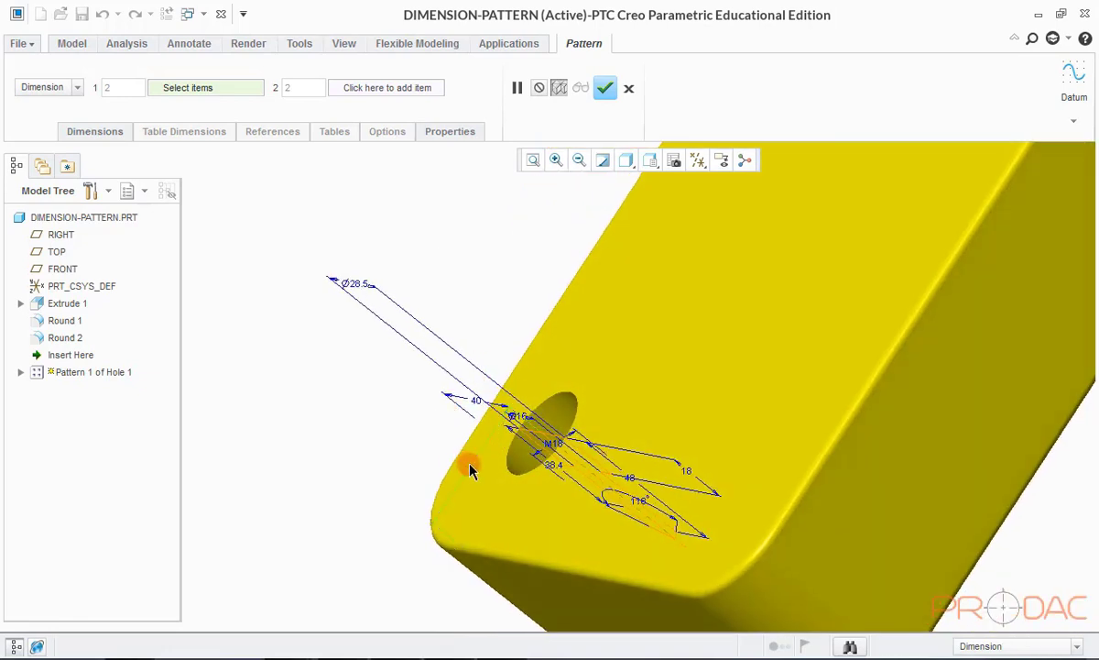
{"action": "left_click", "coordinate": [468, 464]}
{"action": "key", "text": "Return"}
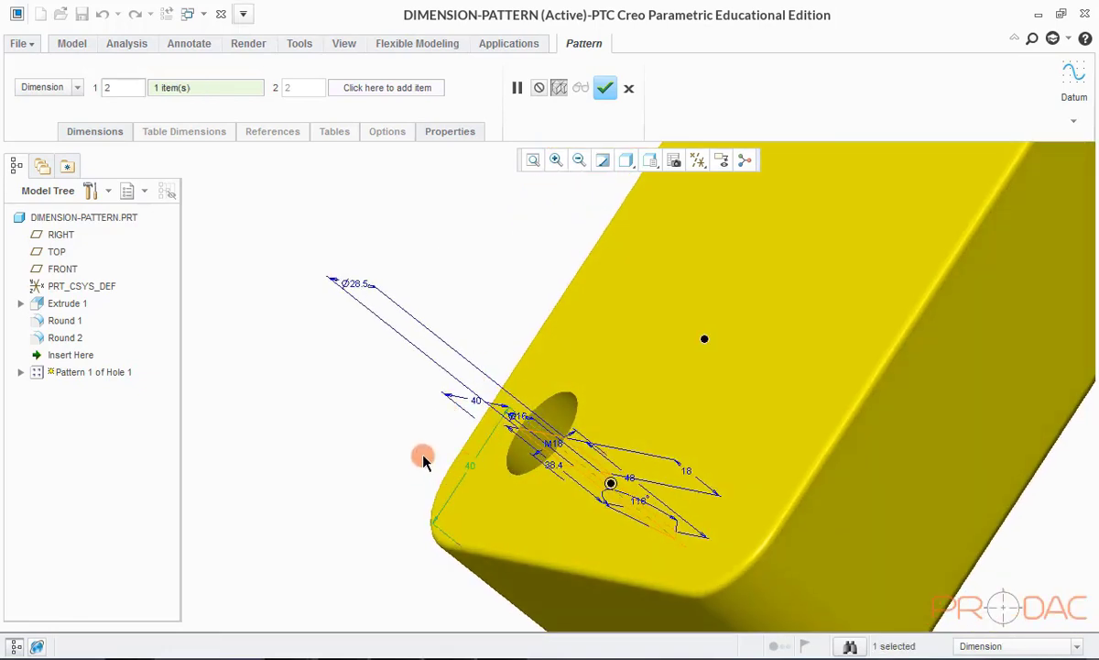
Step: Set the number of hole pattern members in the first direction to 3
{"action": "scroll", "coordinate": [459, 412], "scroll_direction": "down", "scroll_amount": 4}
{"action": "middle_click_drag", "start_coordinate": [531, 341], "coordinate": [579, 364]}
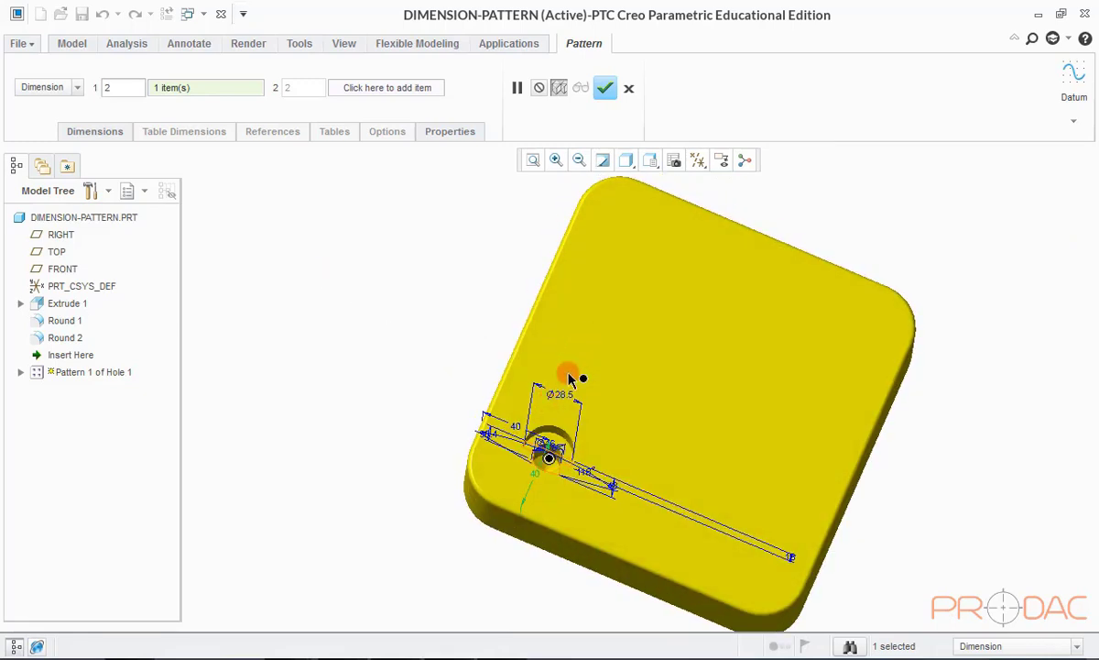
{"action": "double_click", "coordinate": [125, 88]}
{"action": "type", "text": "3"}
{"action": "middle_click_drag", "start_coordinate": [400, 330], "coordinate": [474, 321]}
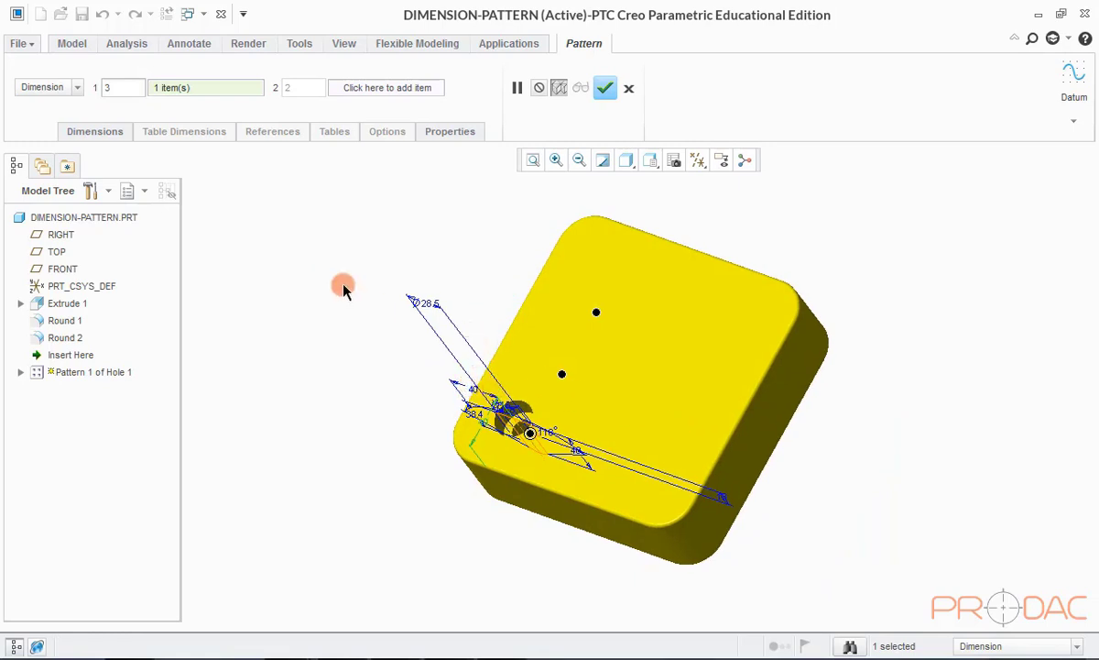
Step: Add the hole's 40 mm offset from the left side face as the second-direction dimension with an increment of 50
{"action": "left_click", "coordinate": [379, 88]}
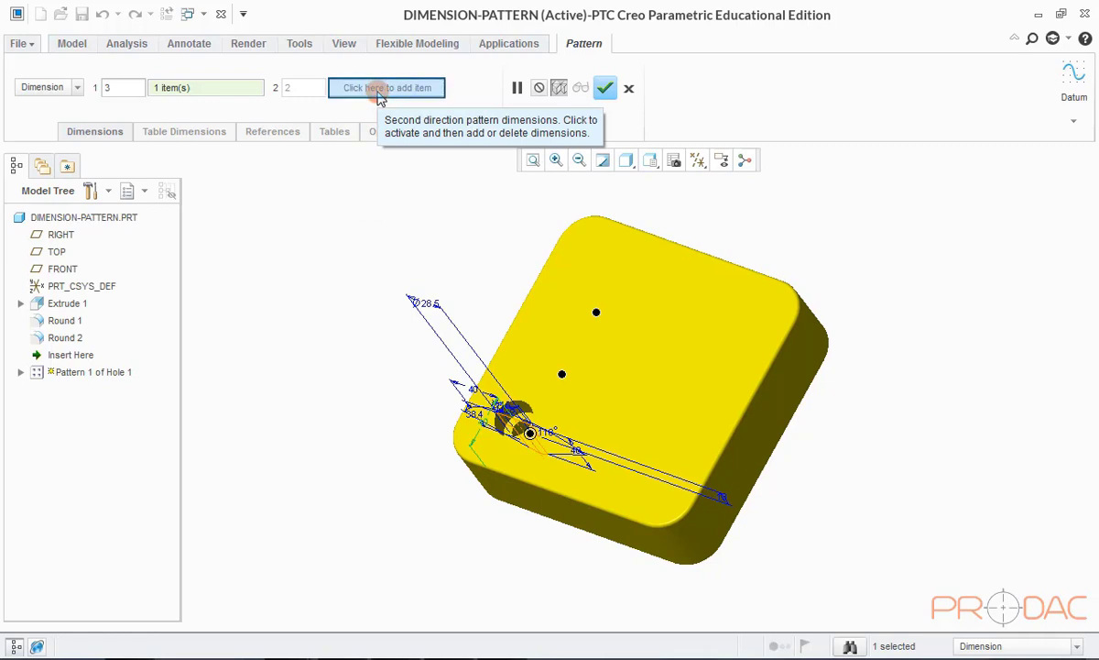
{"action": "scroll", "coordinate": [449, 393], "scroll_direction": "up", "scroll_amount": 5}
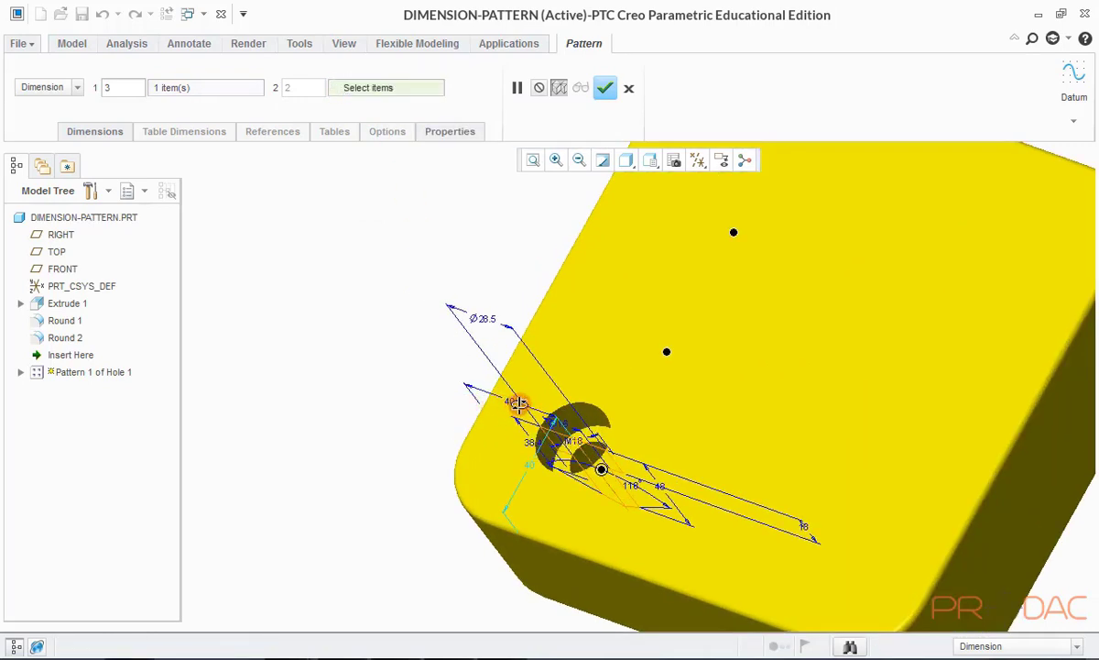
{"action": "left_click", "coordinate": [536, 392]}
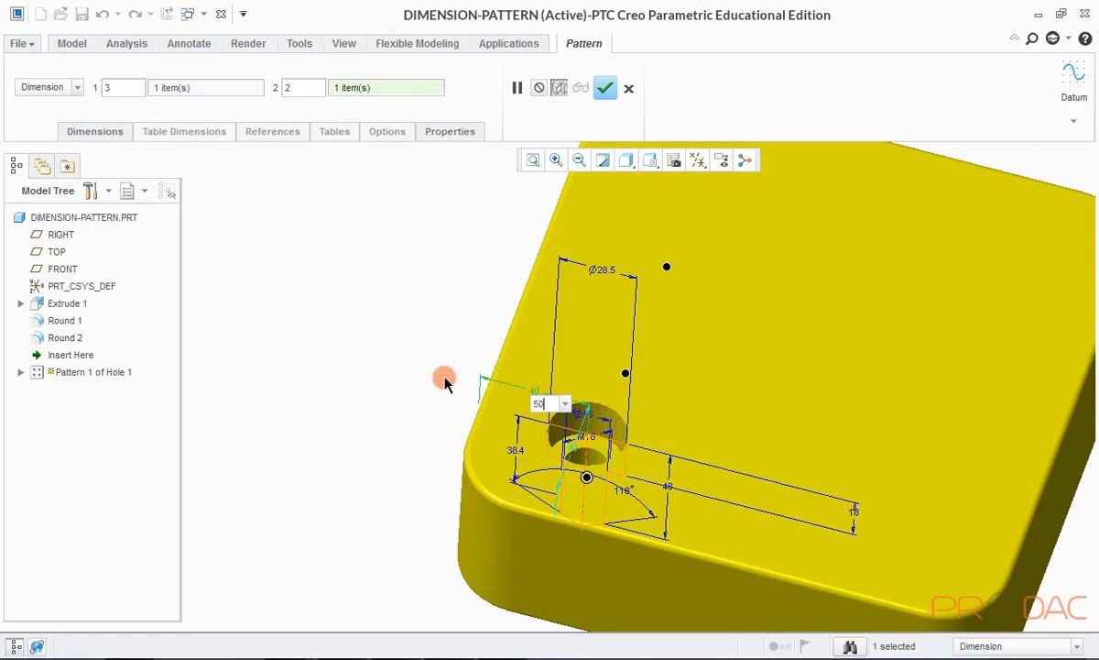
{"action": "key", "text": "Return"}
{"action": "scroll", "coordinate": [445, 381], "scroll_direction": "down", "scroll_amount": 5}
{"action": "middle_click_drag", "start_coordinate": [481, 401], "coordinate": [447, 377]}
Step: Set 3 members in the second direction, complete the hole pattern, and restore the default orientation
{"action": "left_click", "coordinate": [302, 88]}
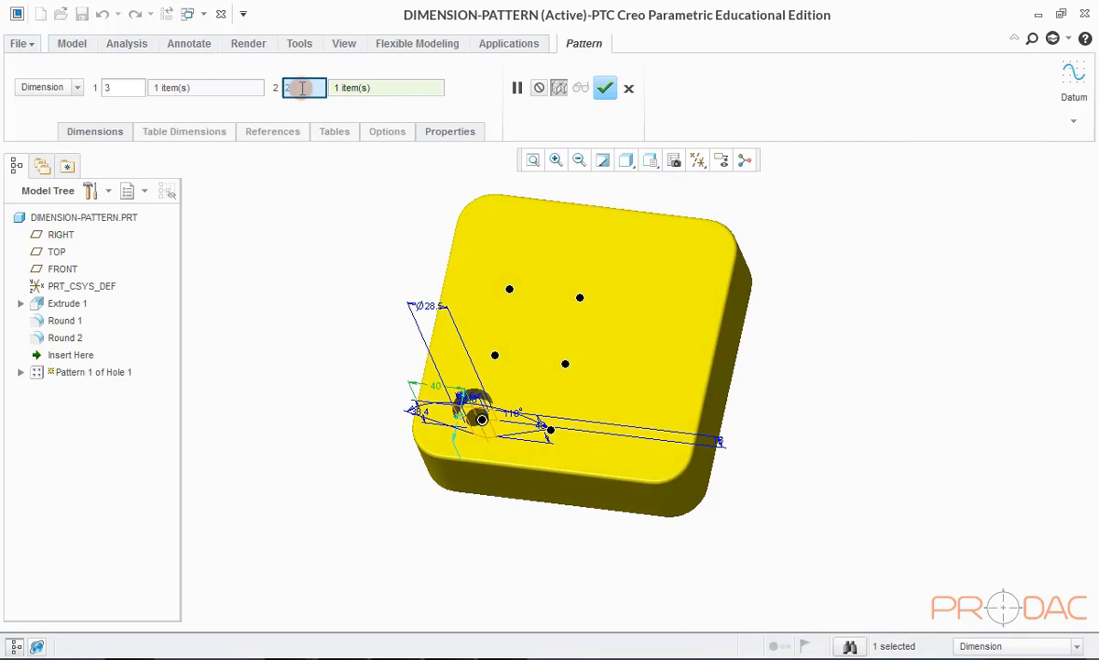
{"action": "type", "text": "3"}
{"action": "key", "text": "Return"}
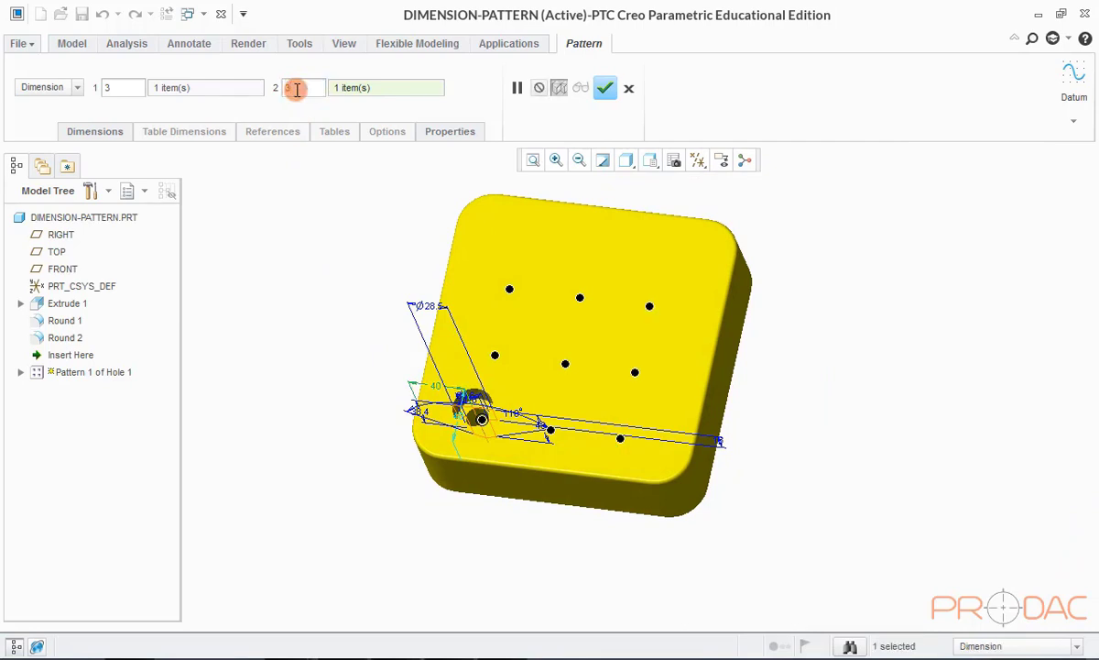
{"action": "left_click", "coordinate": [603, 92]}
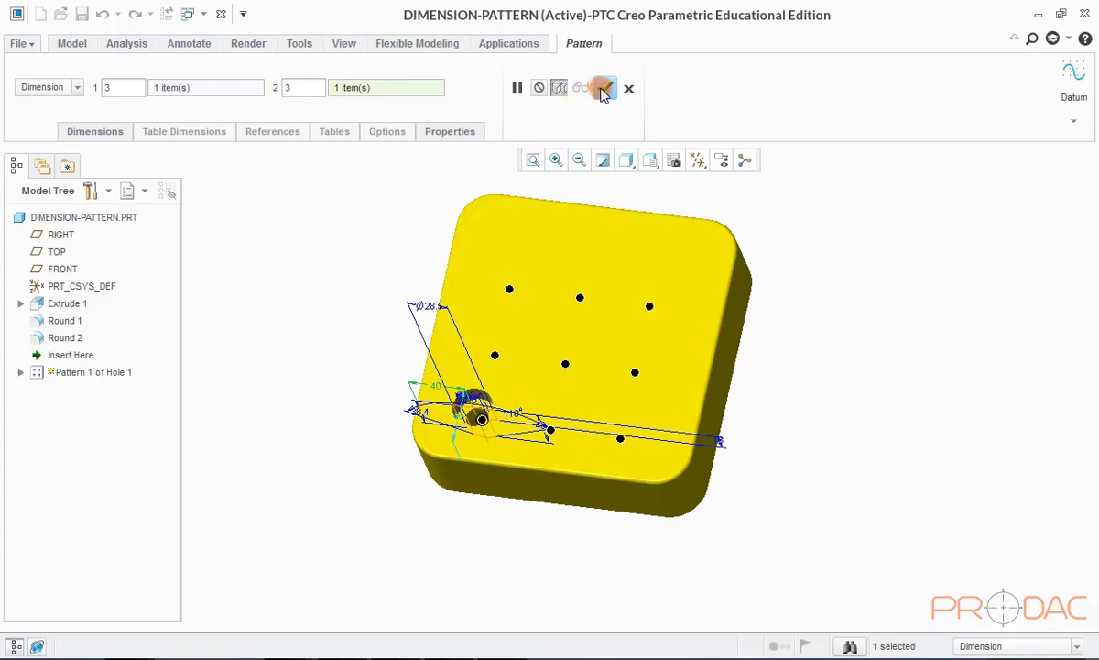
{"action": "key", "text": "ctrl+d"}
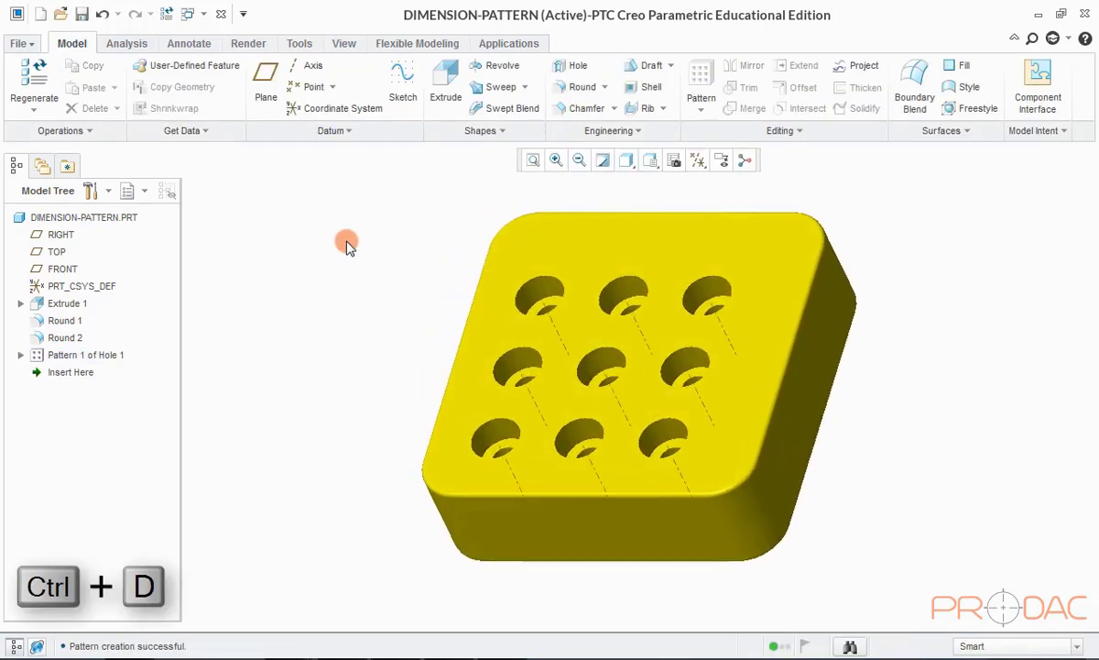
{"action": "middle_click_drag", "start_coordinate": [374, 288], "coordinate": [390, 305]}
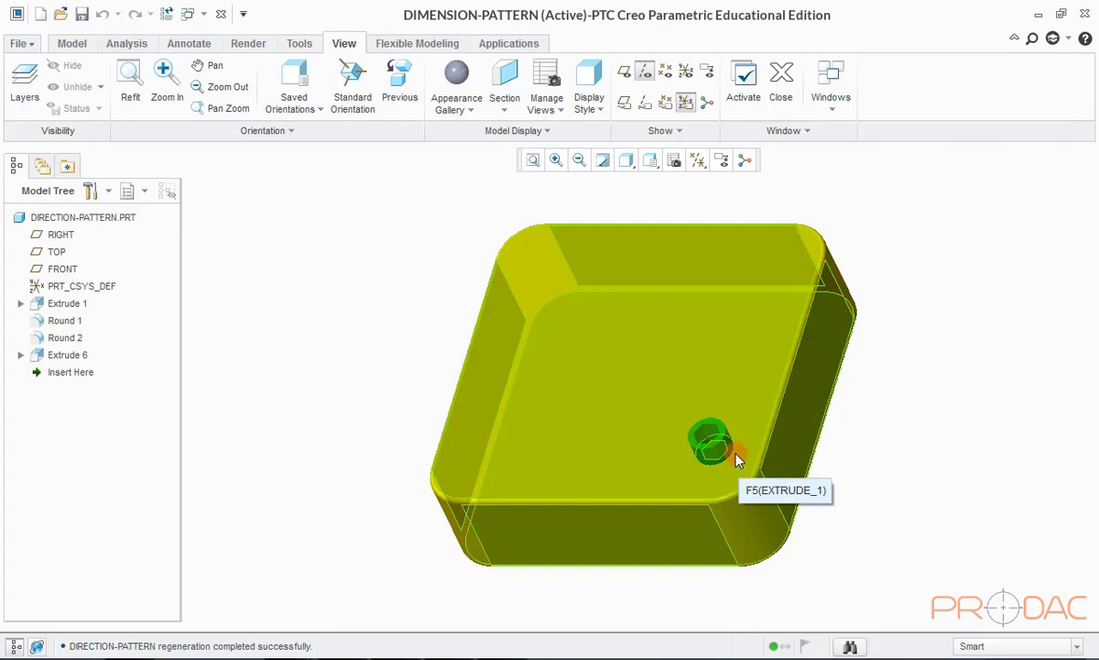
Step: Start a pattern of the small hexagonal cut feature Extrude 6 using the Direction pattern type
{"action": "left_click", "coordinate": [728, 446]}
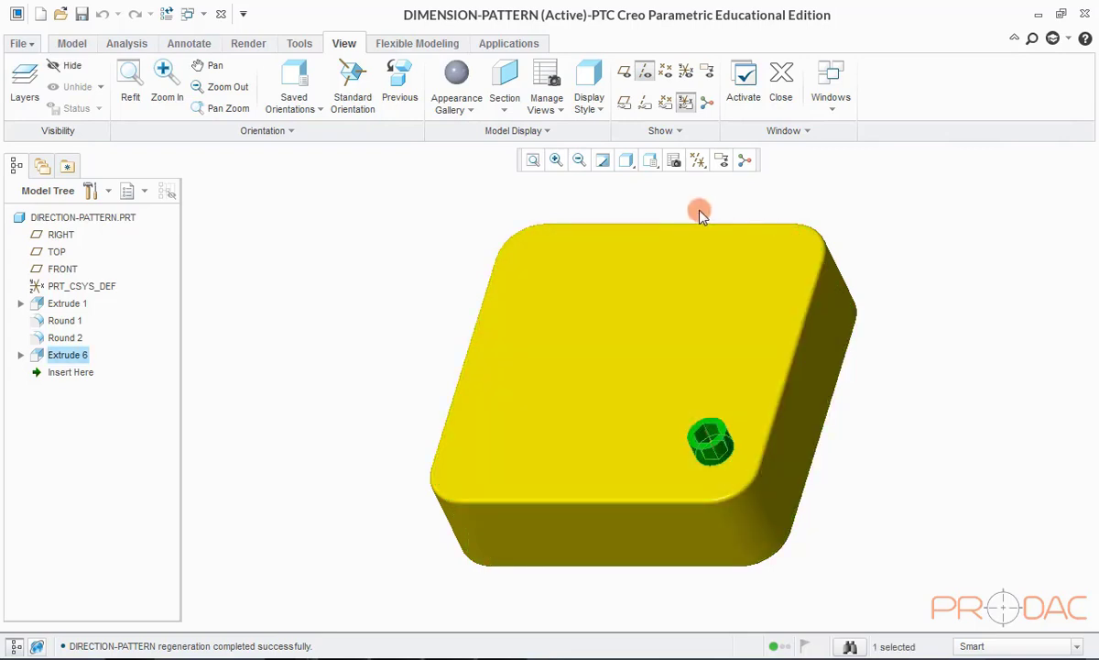
{"action": "left_click", "coordinate": [62, 43]}
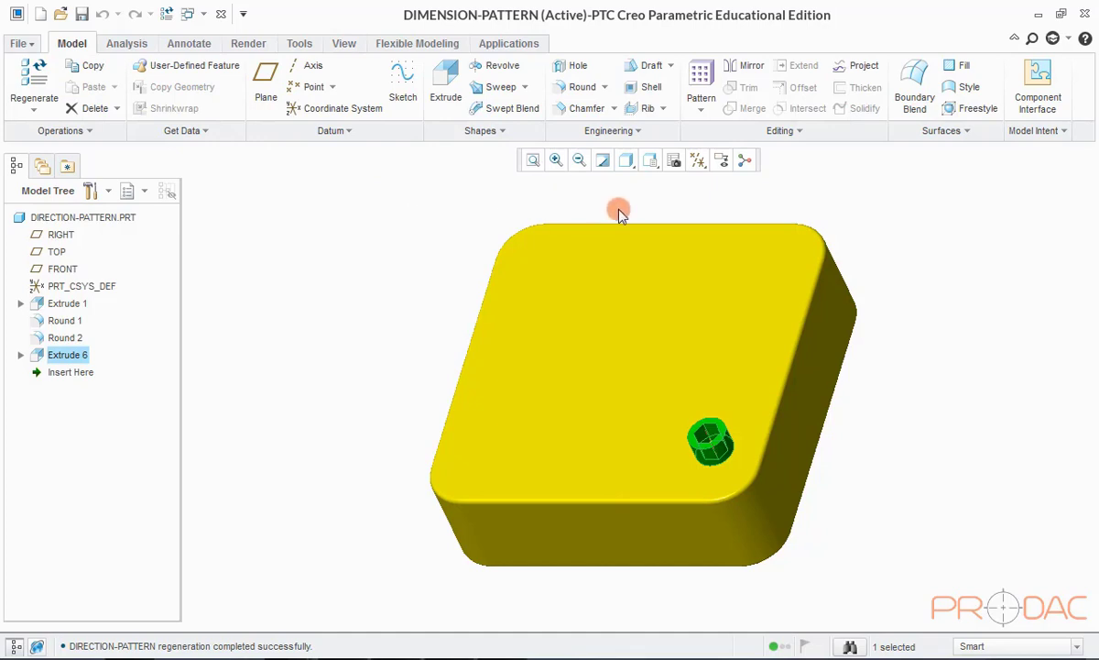
{"action": "left_click", "coordinate": [705, 209]}
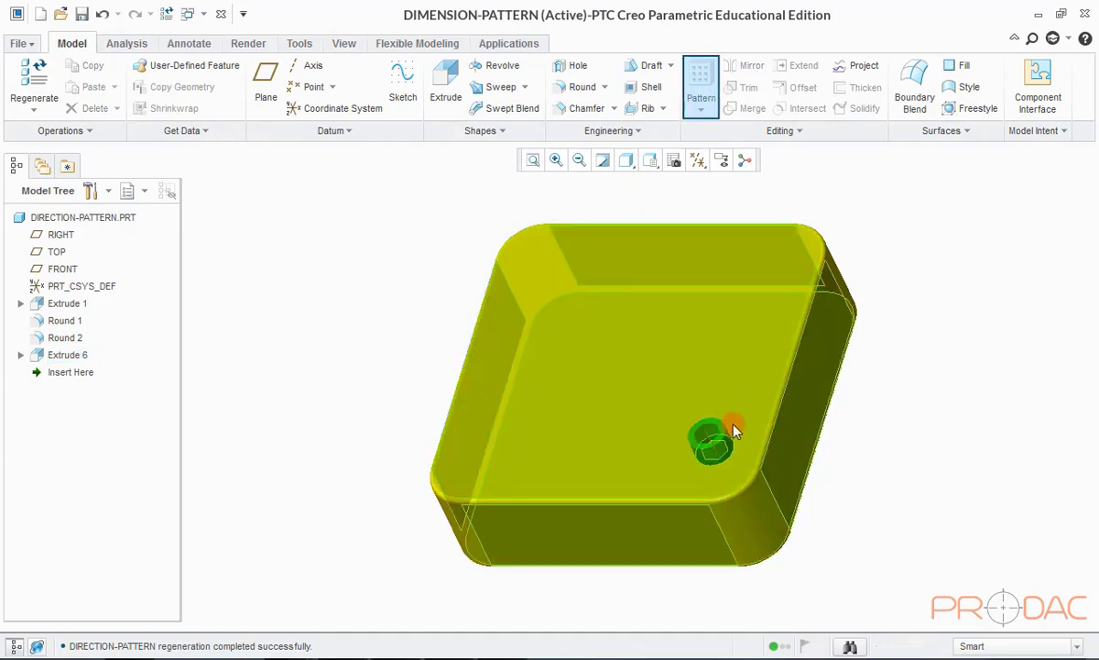
{"action": "left_click", "coordinate": [724, 449]}
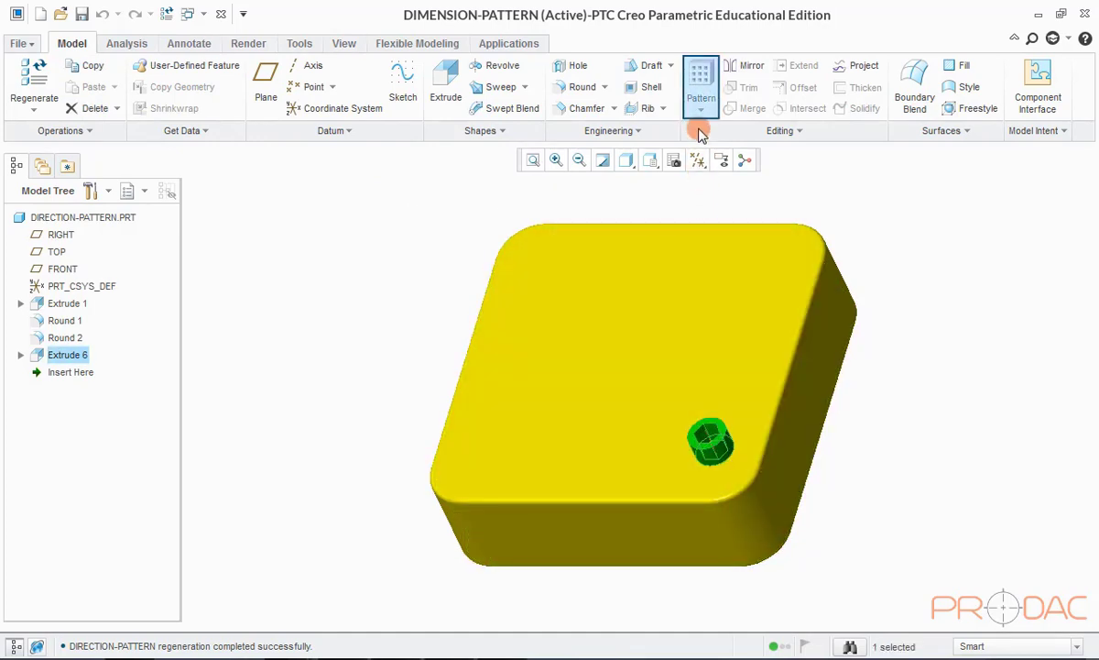
{"action": "left_click", "coordinate": [705, 83]}
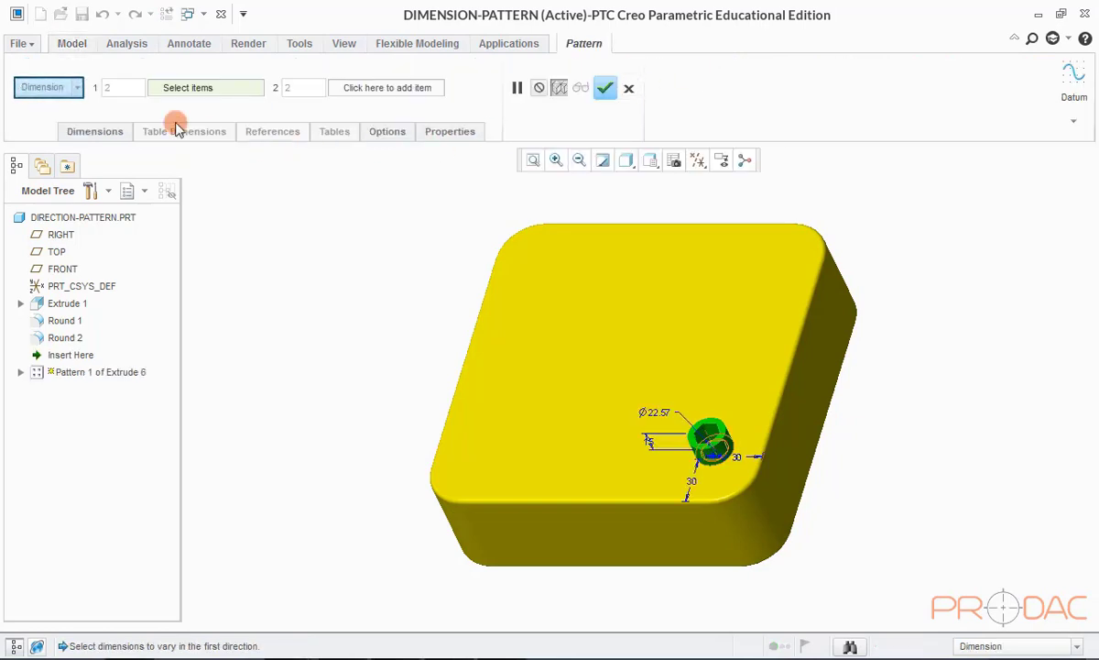
{"action": "left_click", "coordinate": [76, 89]}
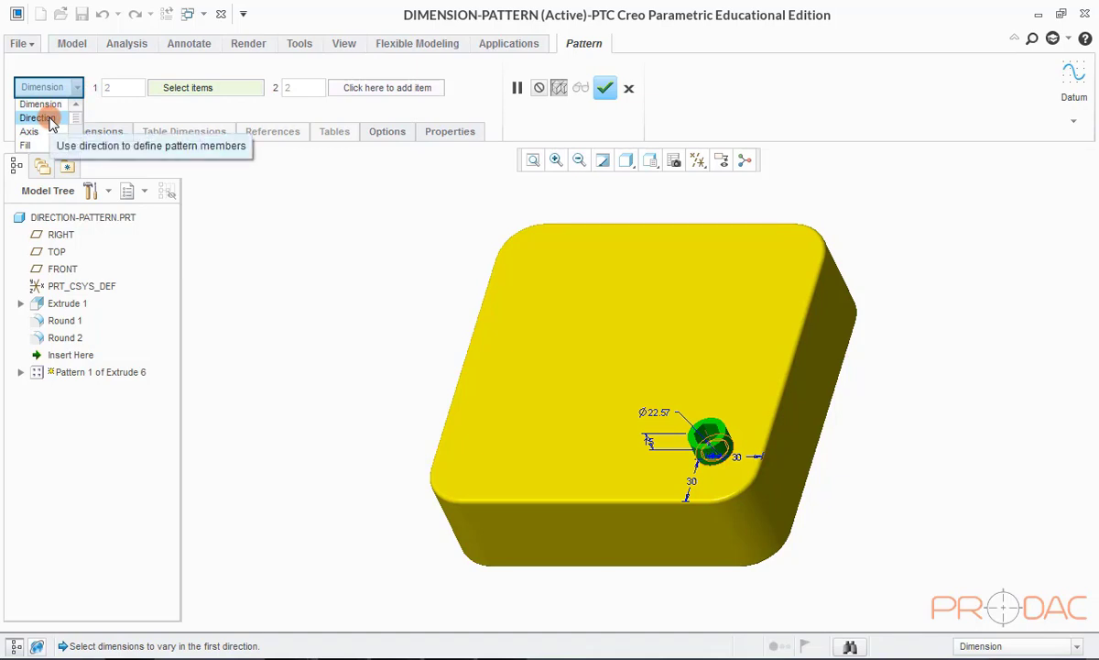
{"action": "left_click", "coordinate": [50, 120]}
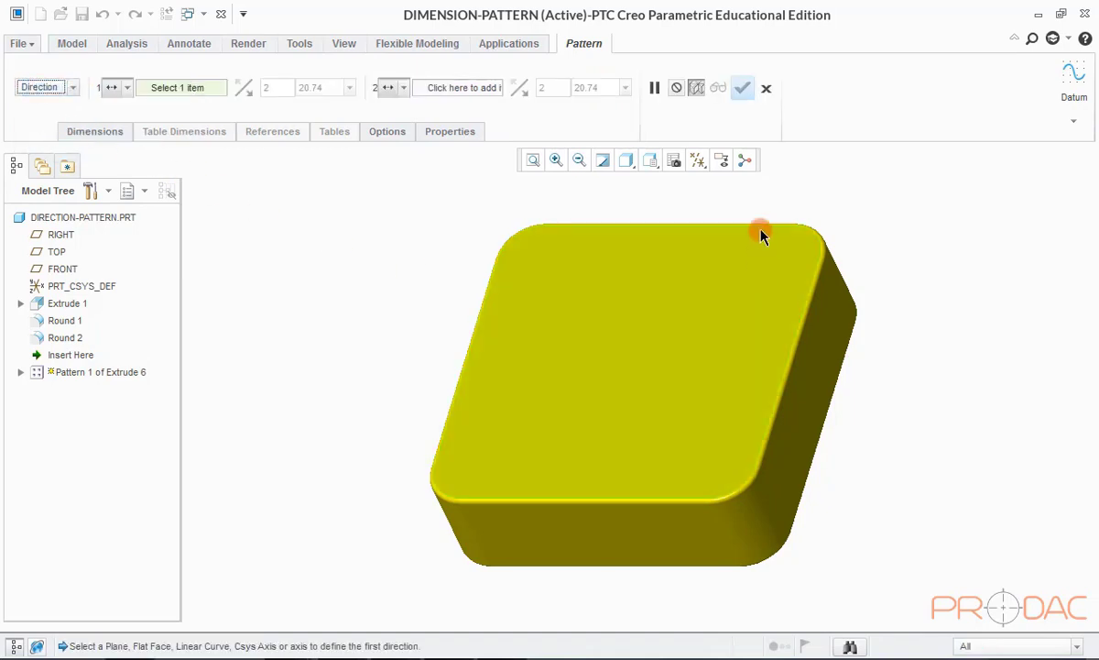
Step: Choose the block's flat rear side face as the first-direction reference for the Extrude 6 pattern
{"action": "middle_click_drag", "start_coordinate": [748, 216], "coordinate": [746, 290]}
{"action": "left_click", "coordinate": [781, 203]}
{"action": "middle_click_drag", "start_coordinate": [782, 203], "coordinate": [704, 437]}
{"action": "scroll", "coordinate": [705, 437], "scroll_direction": "up", "scroll_amount": 5}
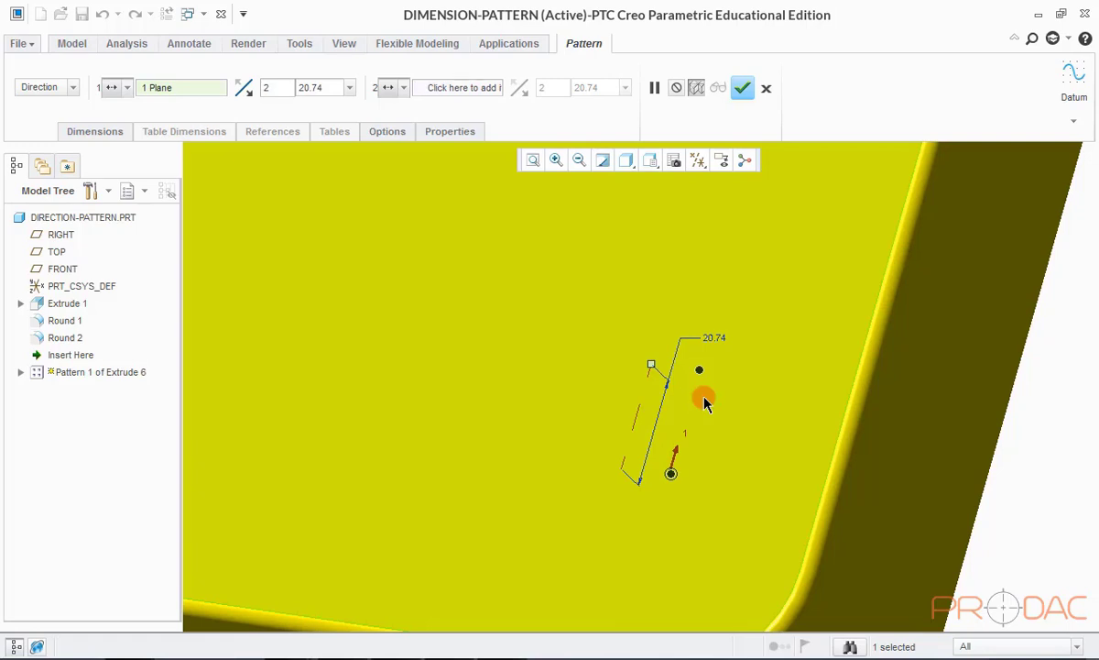
{"action": "scroll", "coordinate": [623, 430], "scroll_direction": "down", "scroll_amount": 5}
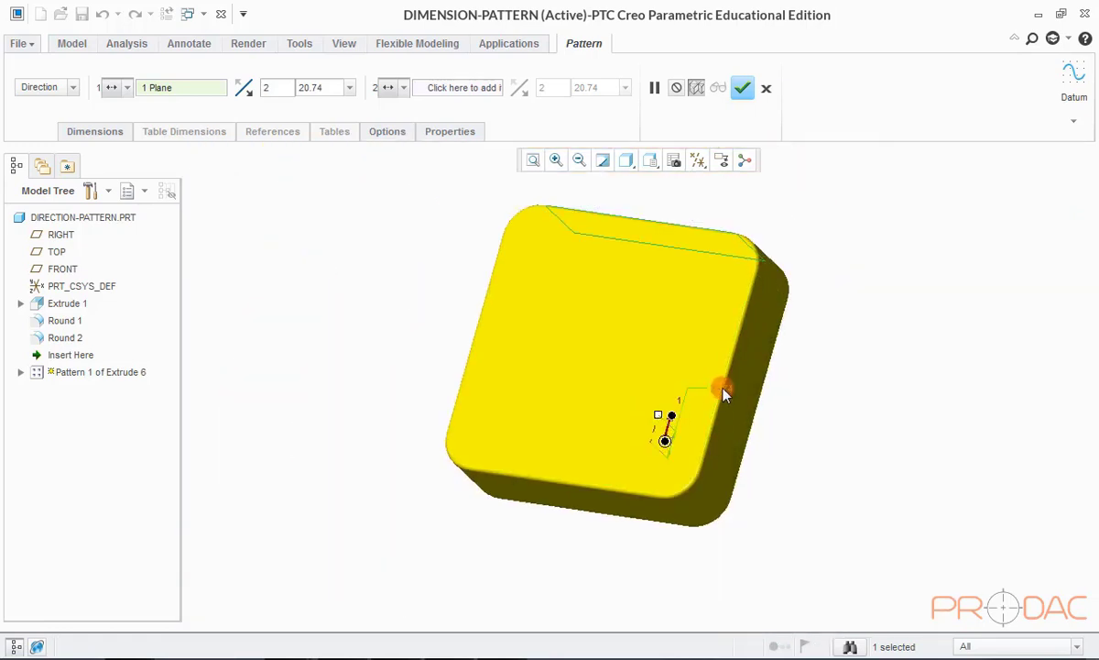
Step: Set the first-direction spacing to 30 and the number of members to 4
{"action": "left_click", "coordinate": [723, 394]}
{"action": "type", "text": "30"}
{"action": "key", "text": "Return"}
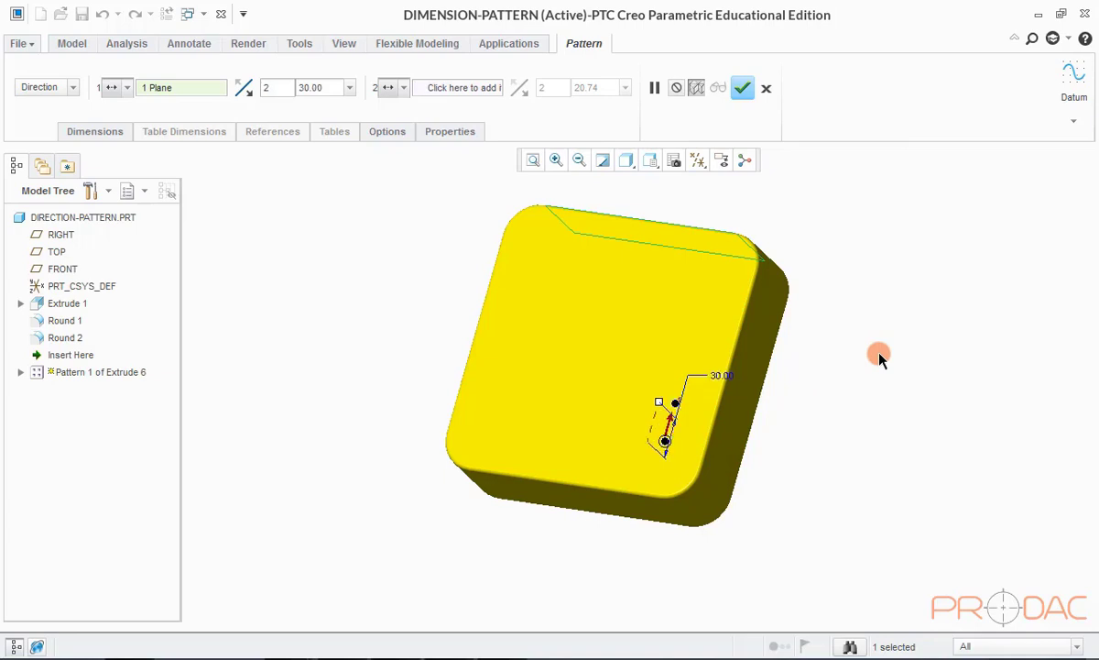
{"action": "double_click", "coordinate": [272, 85]}
{"action": "type", "text": "4"}
{"action": "middle_click_drag", "start_coordinate": [545, 379], "coordinate": [437, 185]}
Step: Choose the block's flat left side face as the second-direction reference and restore the default orientation
{"action": "left_click", "coordinate": [442, 89]}
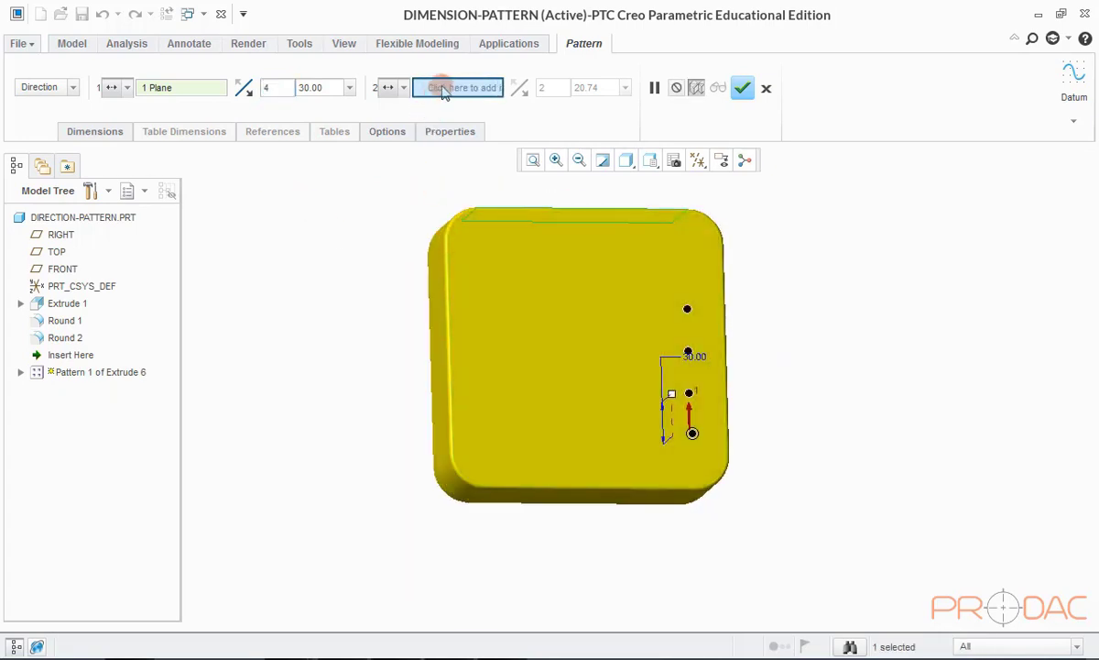
{"action": "middle_click_drag", "start_coordinate": [466, 310], "coordinate": [441, 395]}
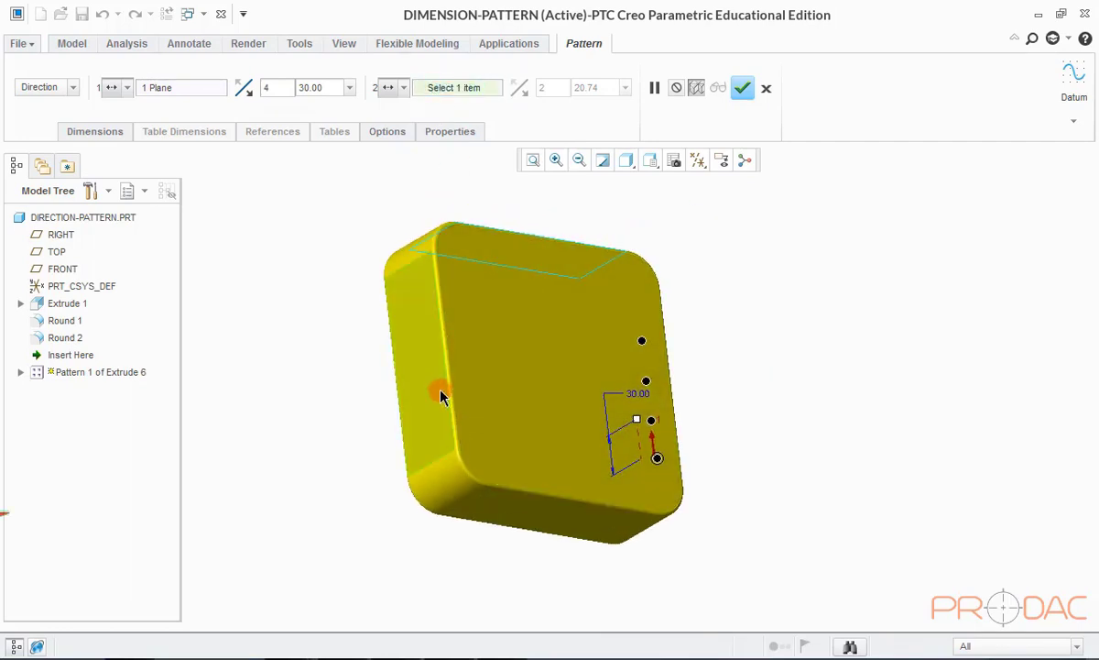
{"action": "left_click", "coordinate": [431, 410]}
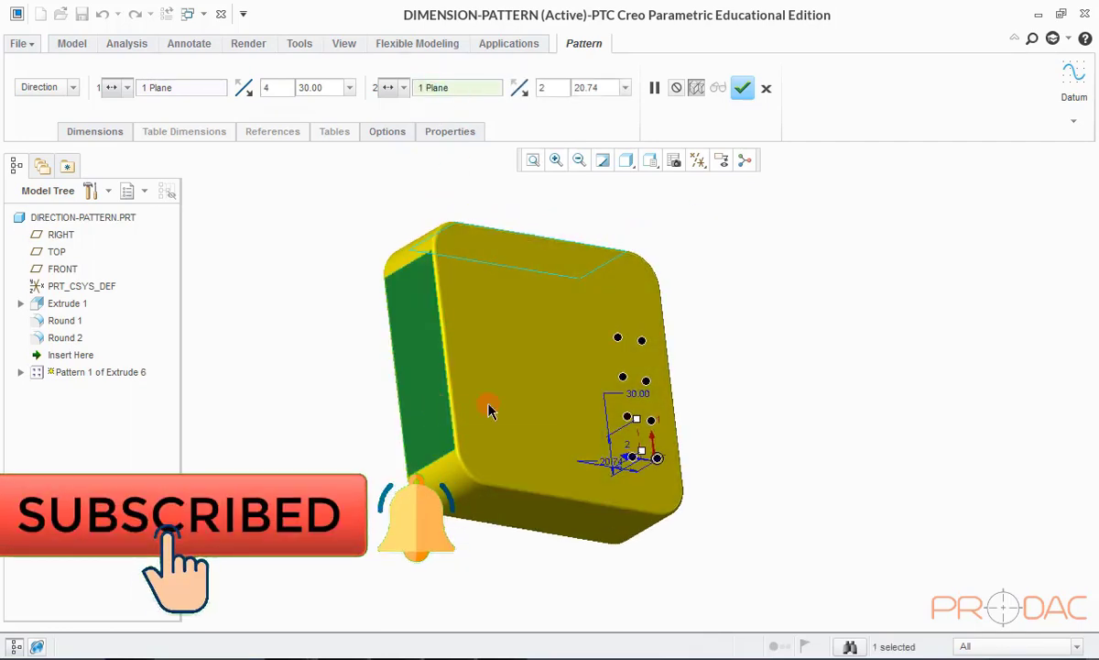
{"action": "key", "text": "ctrl+d"}
Step: Set the second-direction spacing to 30 and the number of members to 4
{"action": "left_click", "coordinate": [575, 88]}
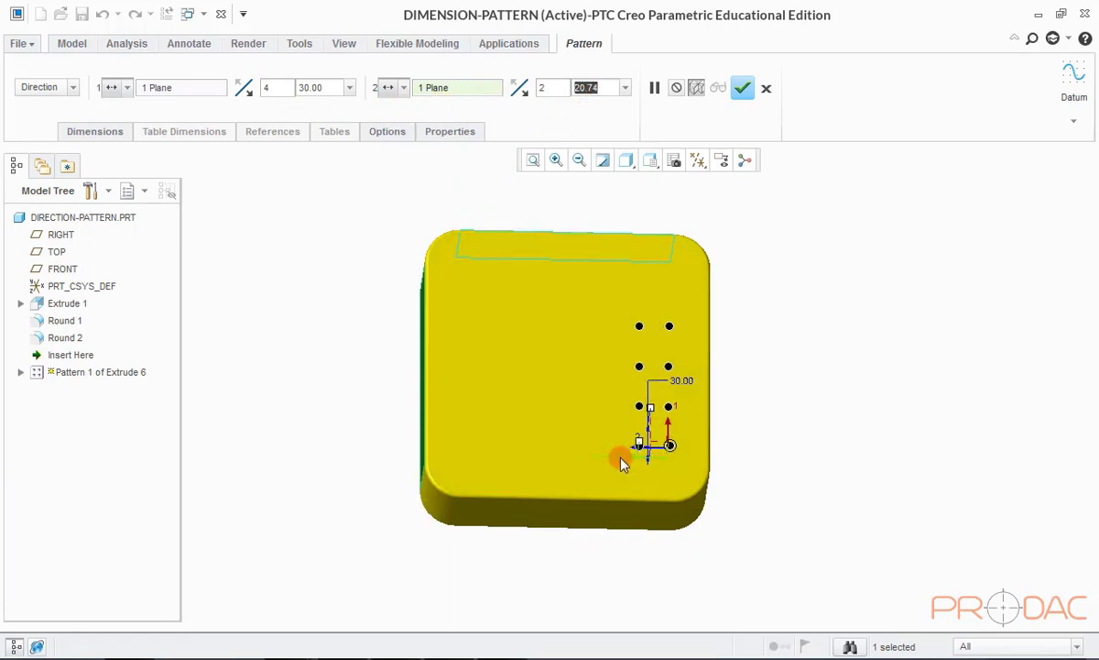
{"action": "left_click_drag", "start_coordinate": [584, 89], "coordinate": [604, 83]}
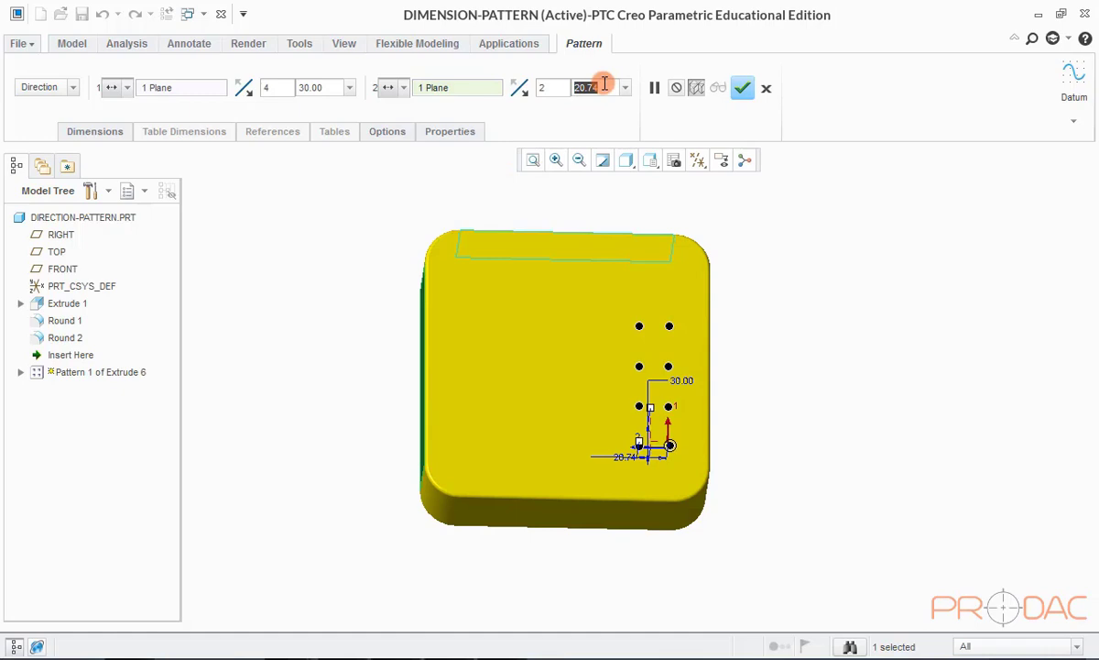
{"action": "type", "text": "30"}
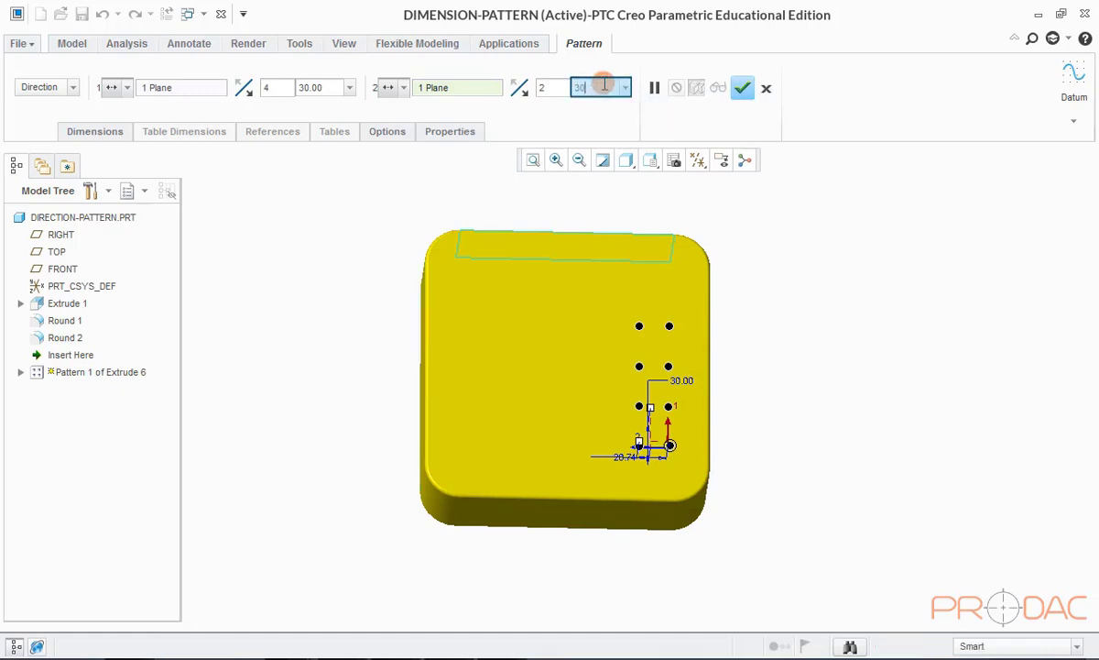
{"action": "key", "text": "Return"}
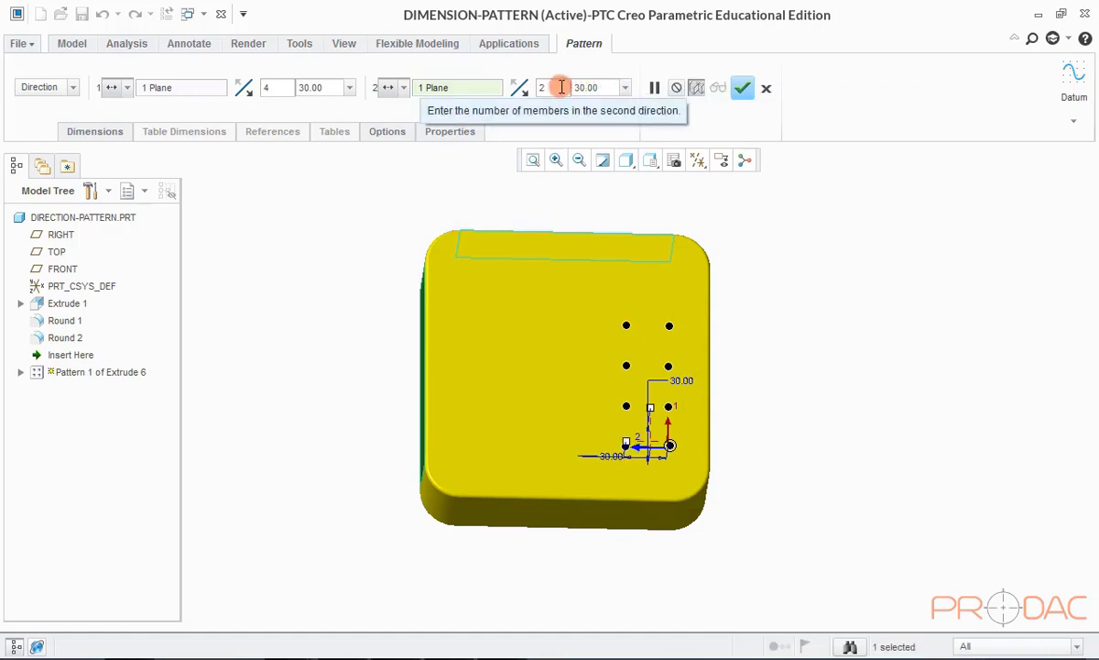
{"action": "double_click", "coordinate": [560, 88]}
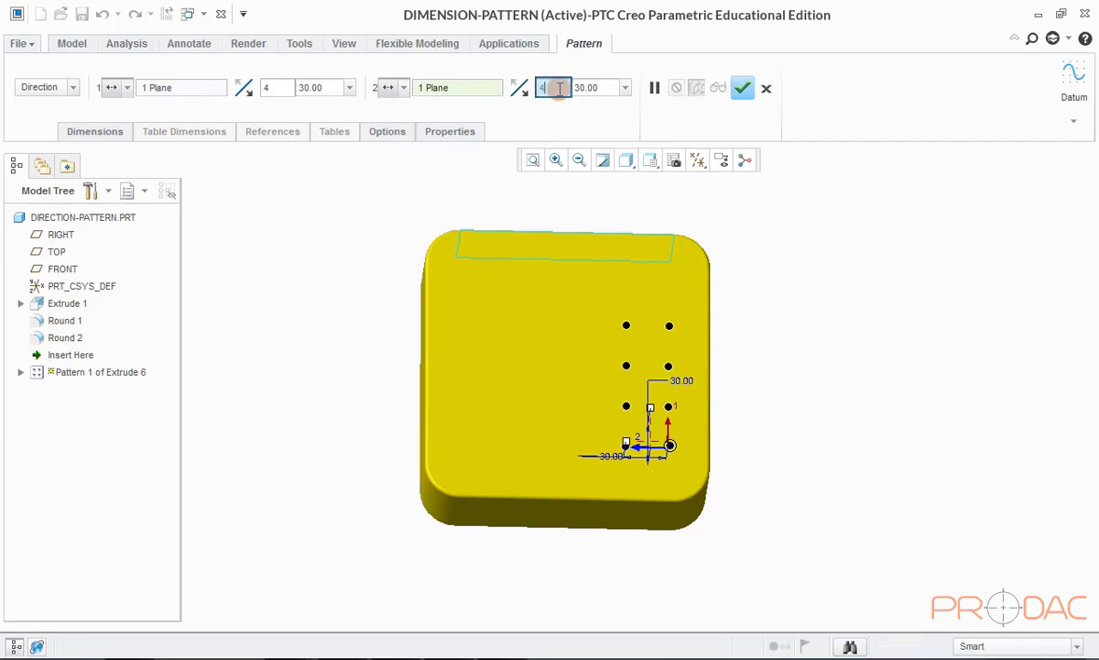
{"action": "type", "text": "4"}
{"action": "key", "text": "Return"}
Step: Complete the two-direction pattern of Extrude 6 and return the model to its default orientation
{"action": "middle_click_drag", "start_coordinate": [645, 286], "coordinate": [699, 289]}
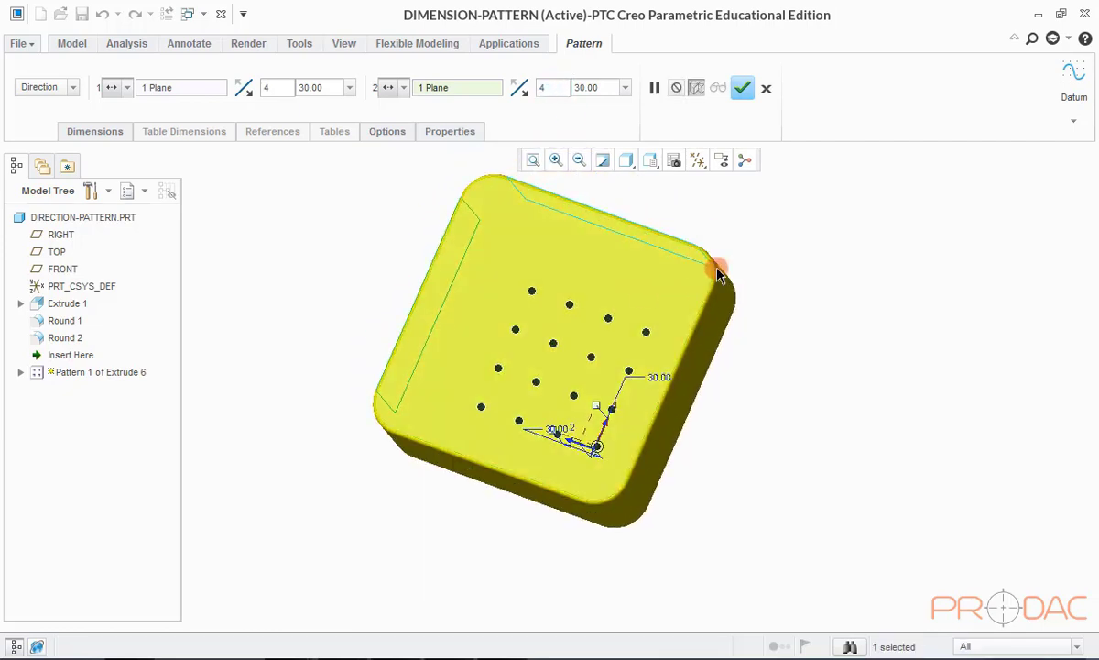
{"action": "left_click", "coordinate": [741, 89]}
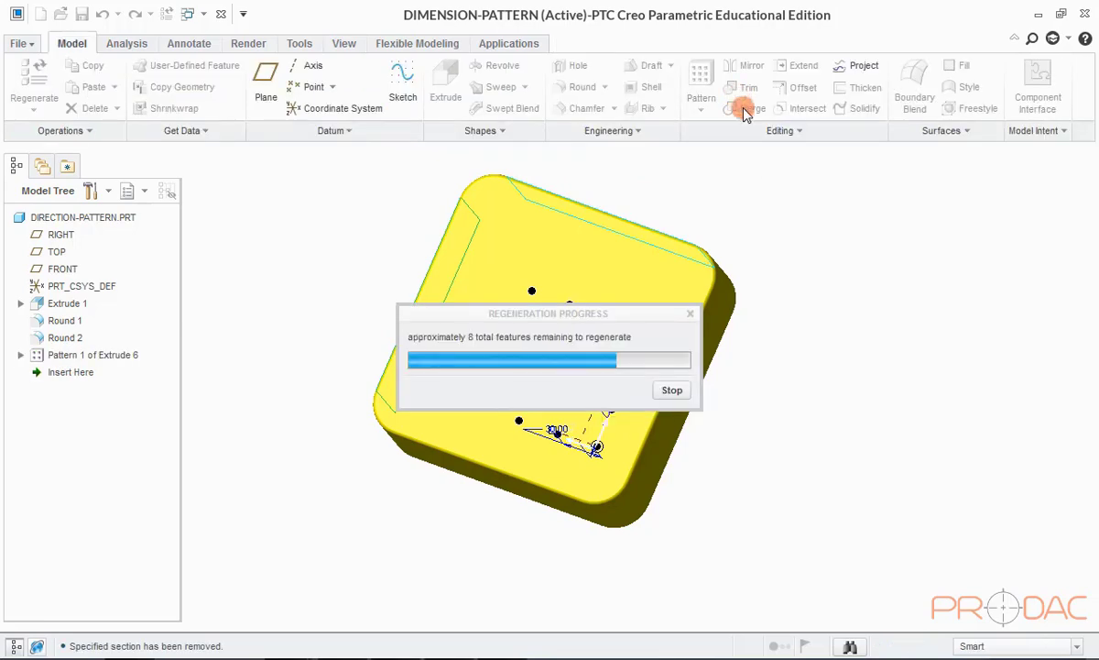
{"action": "mouse_move", "coordinate": [569, 397]}
{"action": "middle_mouse_down"}
{"action": "mouse_move", "coordinate": [644, 385]}
{"action": "mouse_move", "coordinate": [655, 437]}
{"action": "mouse_move", "coordinate": [655, 407]}
{"action": "mouse_move", "coordinate": [628, 469]}
{"action": "mouse_move", "coordinate": [634, 383]}
{"action": "mouse_move", "coordinate": [694, 380]}
{"action": "mouse_move", "coordinate": [785, 238]}
{"action": "mouse_move", "coordinate": [898, 245]}
{"action": "mouse_move", "coordinate": [836, 345]}
{"action": "mouse_move", "coordinate": [851, 386]}
{"action": "mouse_move", "coordinate": [824, 363]}
{"action": "middle_mouse_up"}
{"action": "key", "text": "ctrl+d"}
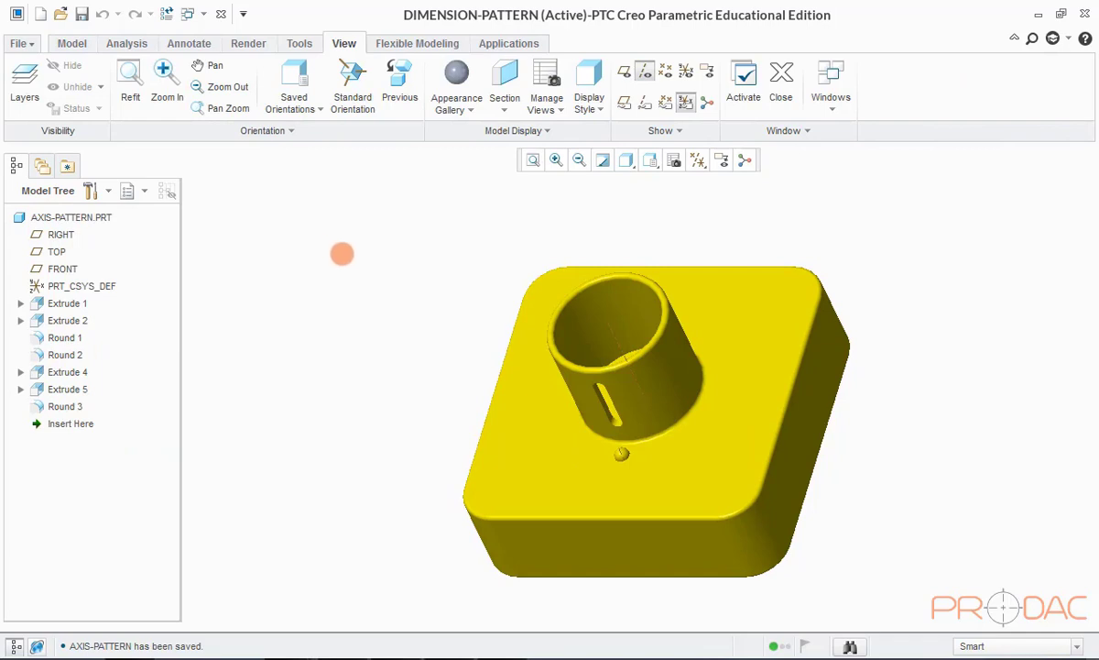
Step: Start an Axis pattern of the slot cut Extrude 4 around the hollow cylinder's central axis A_1
{"action": "middle_click_drag", "start_coordinate": [342, 253], "coordinate": [428, 273]}
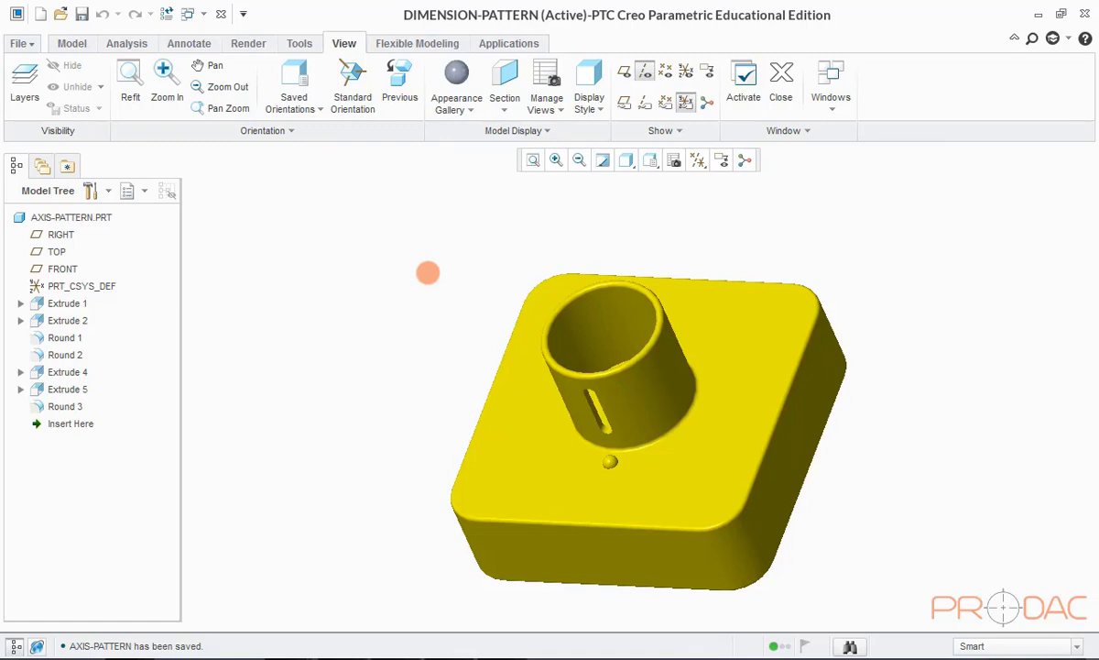
{"action": "middle_click_drag", "start_coordinate": [428, 272], "coordinate": [428, 273]}
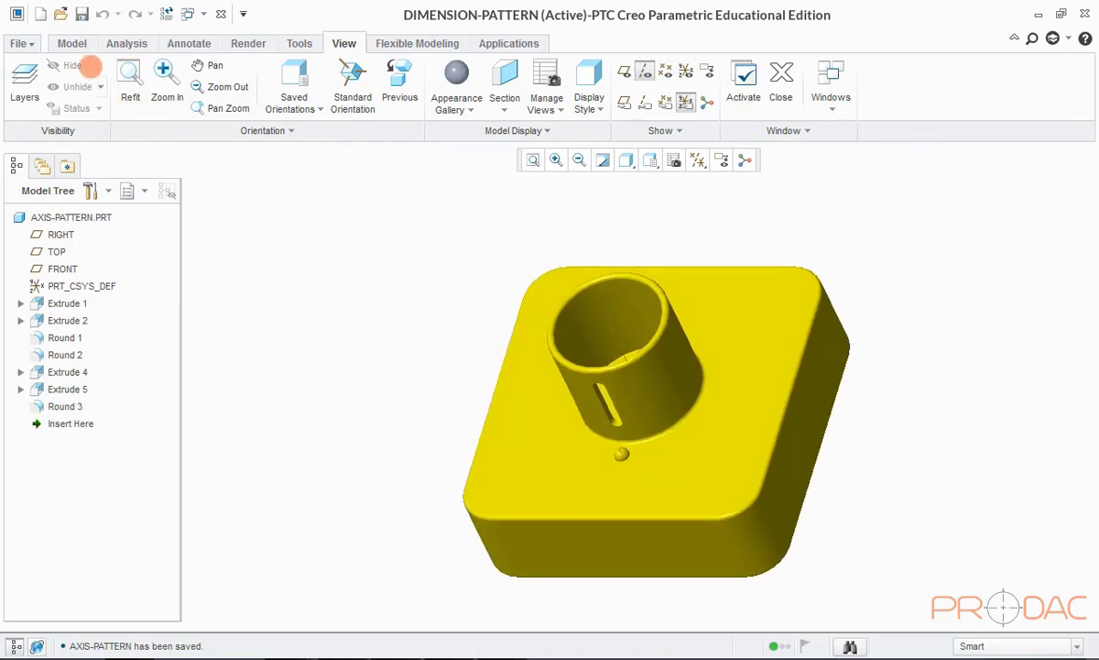
{"action": "left_click", "coordinate": [72, 43]}
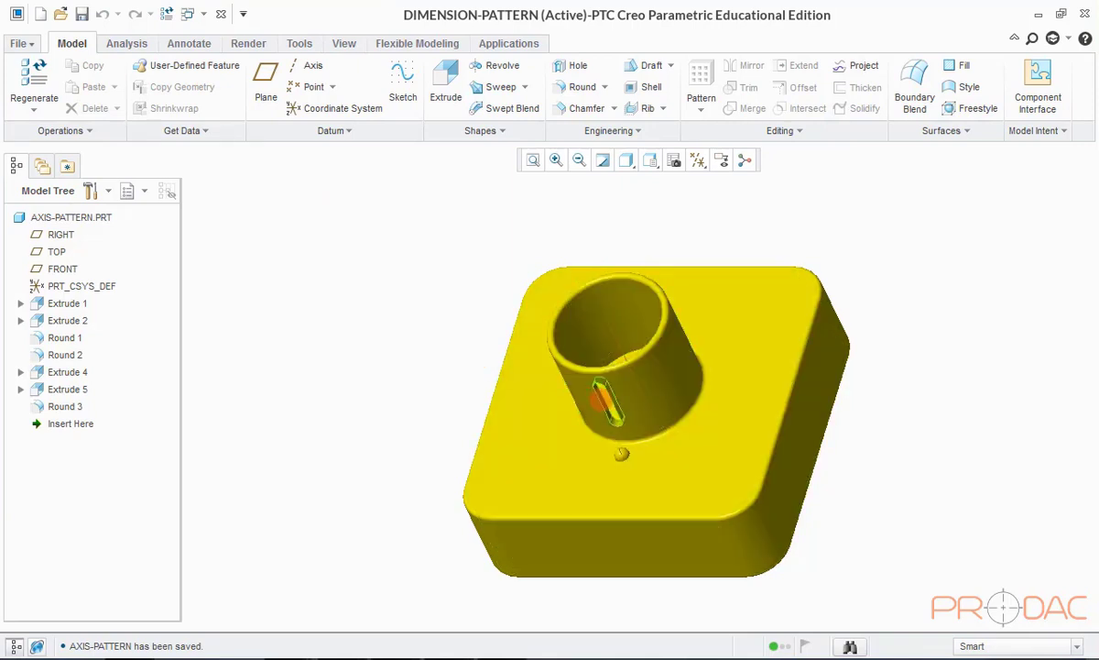
{"action": "left_click", "coordinate": [577, 396]}
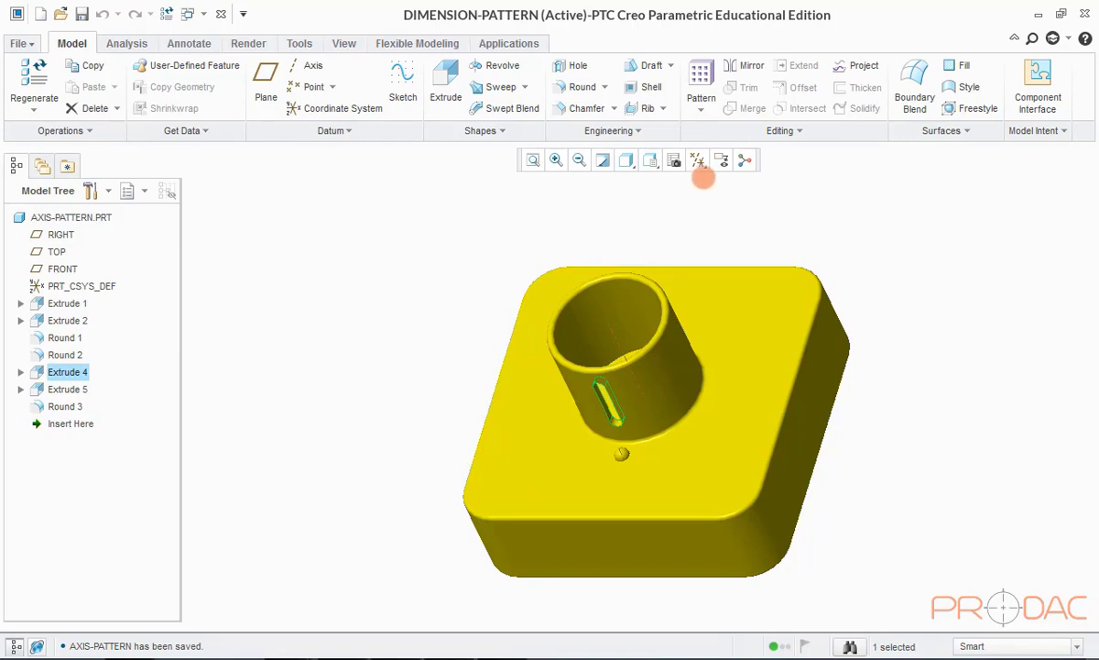
{"action": "left_click", "coordinate": [699, 81]}
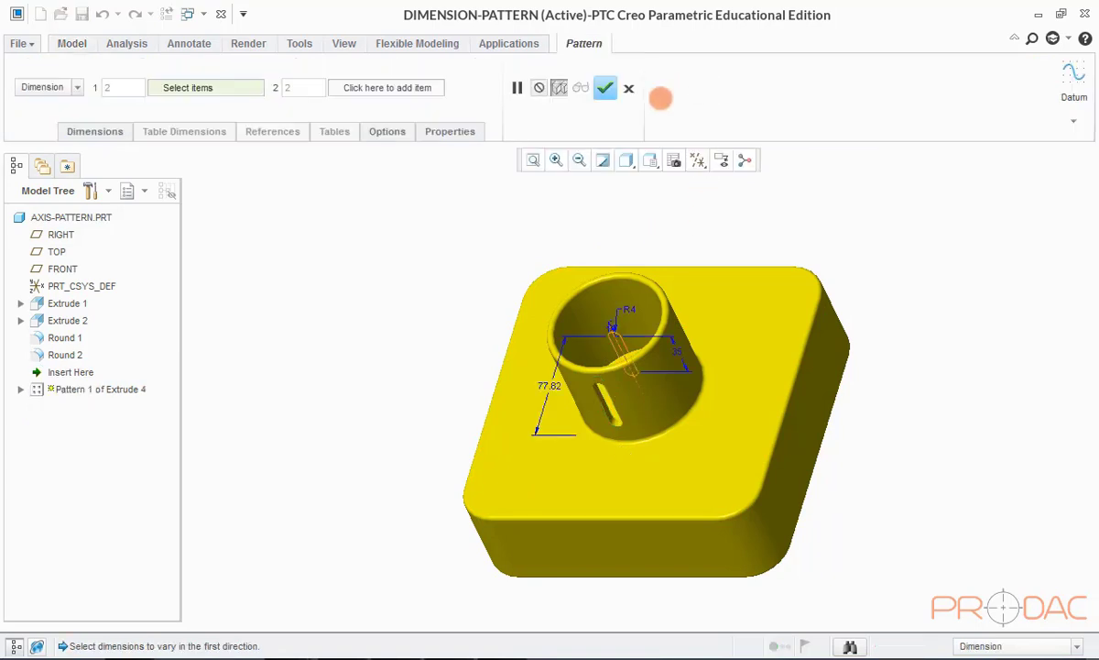
{"action": "left_click", "coordinate": [73, 87]}
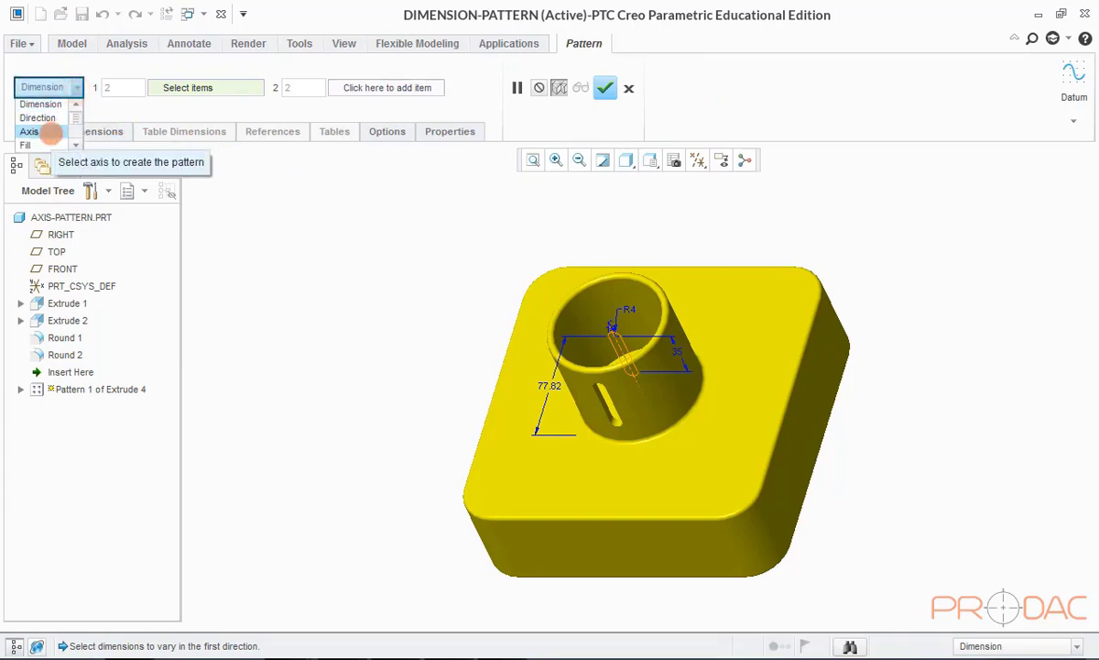
{"action": "left_click", "coordinate": [50, 133]}
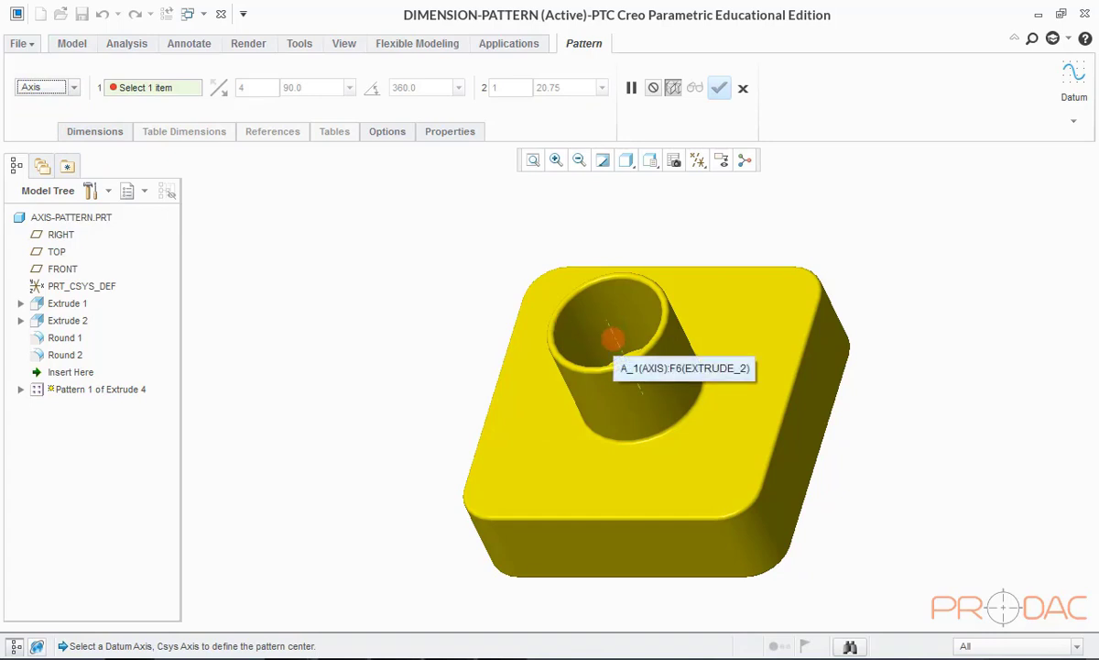
{"action": "left_click", "coordinate": [612, 339]}
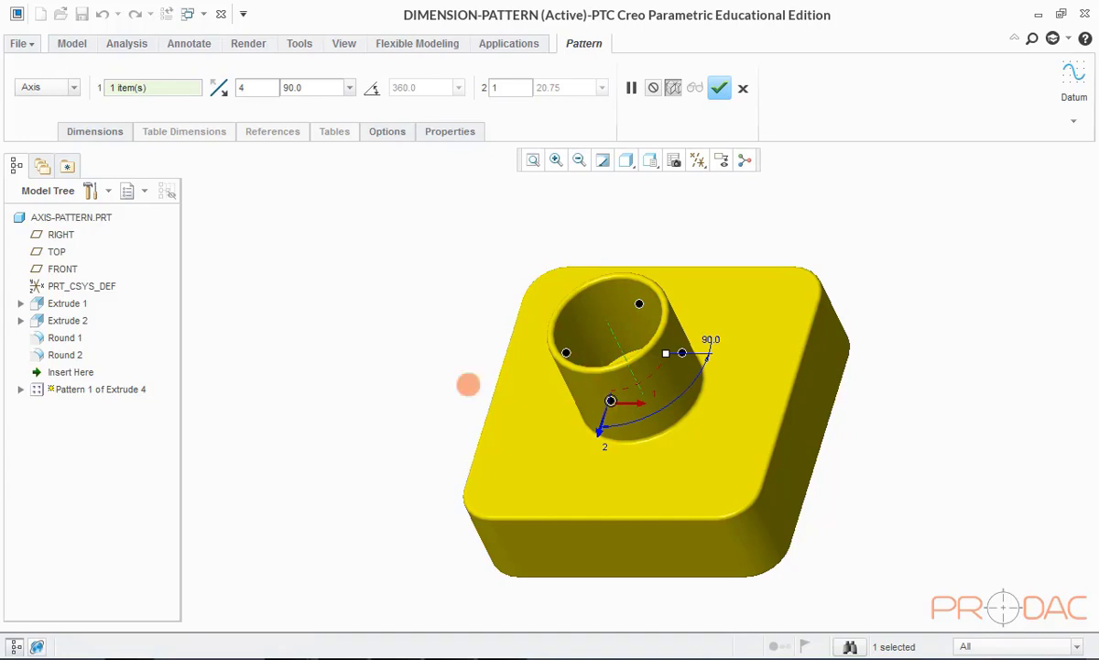
Step: Set the slot pattern to 8 members with an angular spacing of 360/8
{"action": "left_click", "coordinate": [253, 85]}
{"action": "type", "text": "8"}
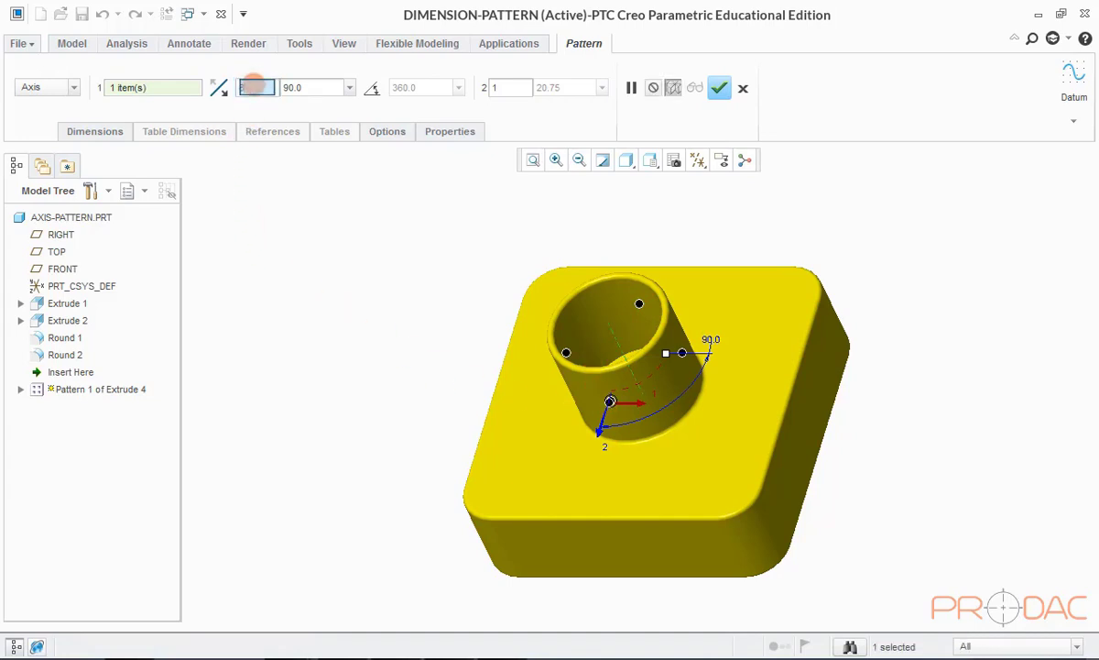
{"action": "double_click", "coordinate": [302, 88]}
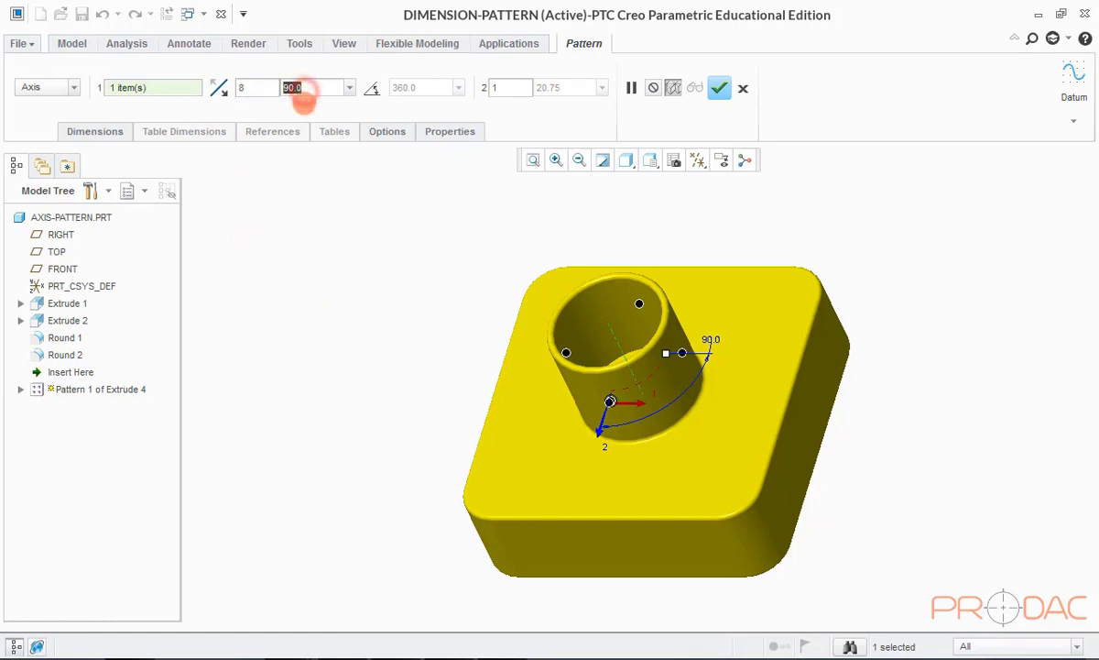
{"action": "type", "text": "3"}
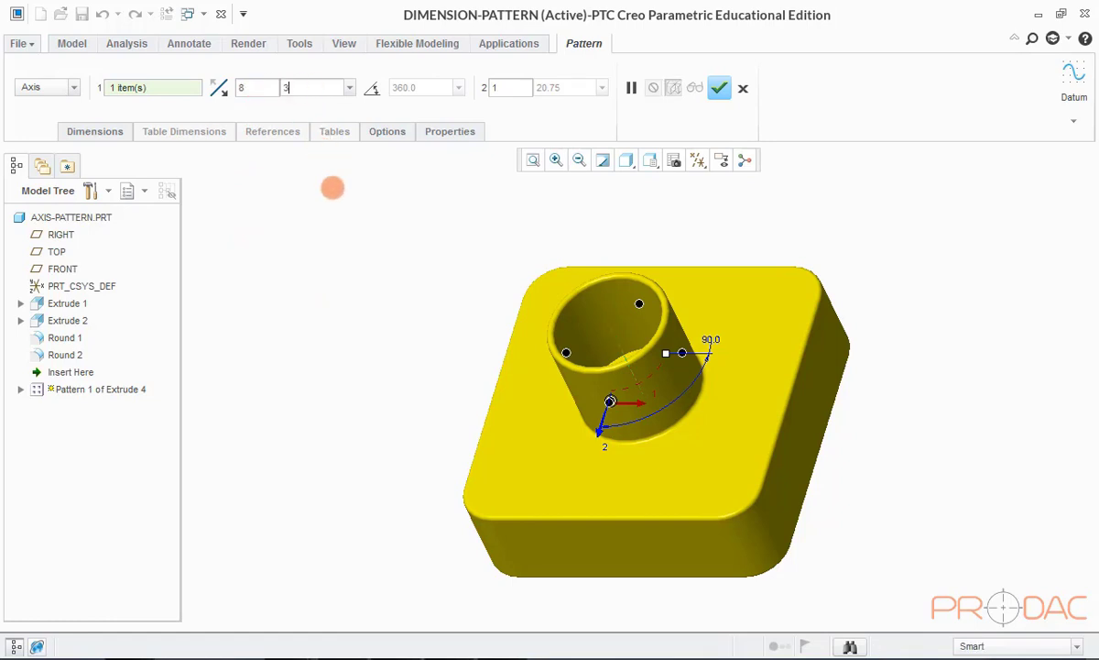
{"action": "type", "text": "60"}
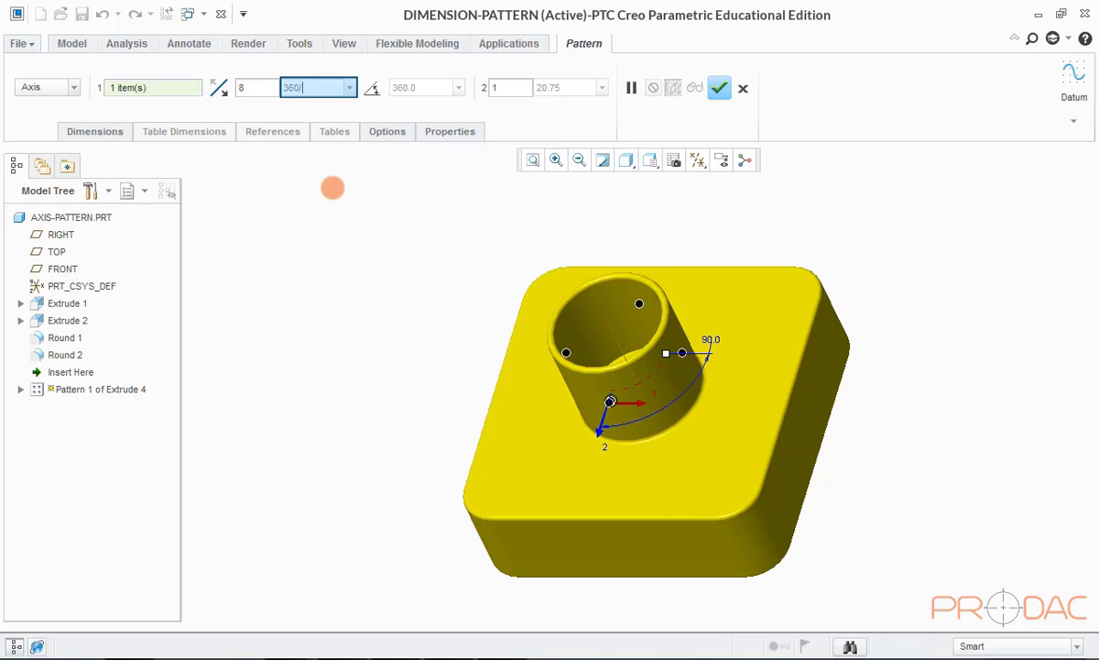
{"action": "type", "text": "/8"}
{"action": "key", "text": "Return"}
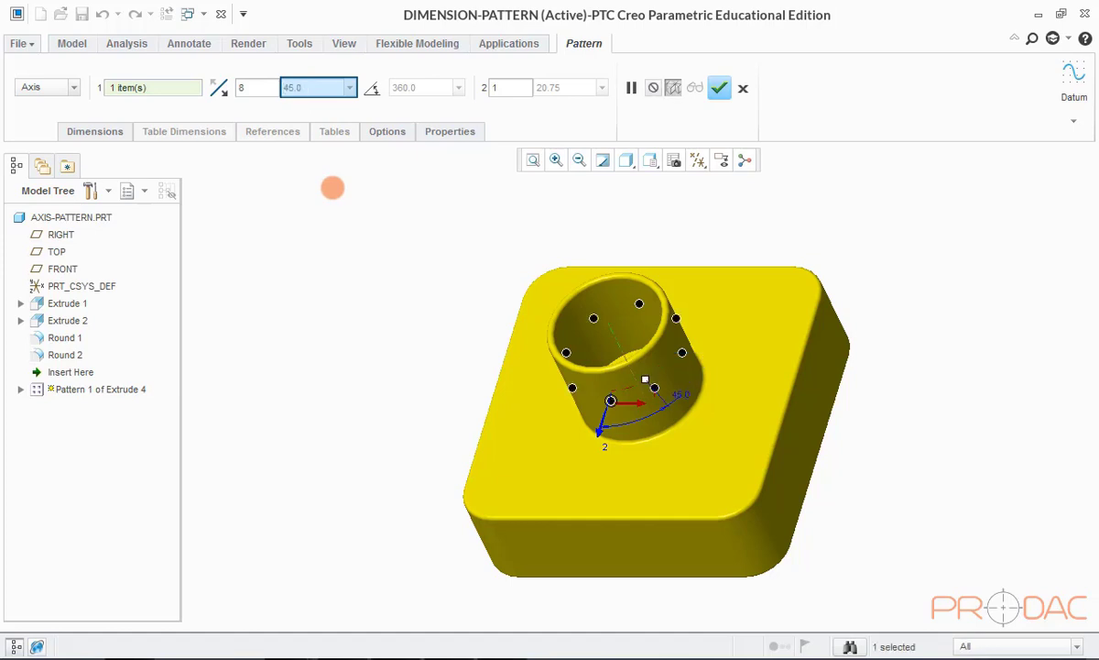
Step: Complete the slot pattern around the cylinder and restore the default orientation
{"action": "mouse_move", "coordinate": [618, 192]}
{"action": "middle_mouse_down"}
{"action": "mouse_move", "coordinate": [636, 238]}
{"action": "mouse_move", "coordinate": [651, 220]}
{"action": "mouse_move", "coordinate": [633, 196]}
{"action": "middle_mouse_up"}
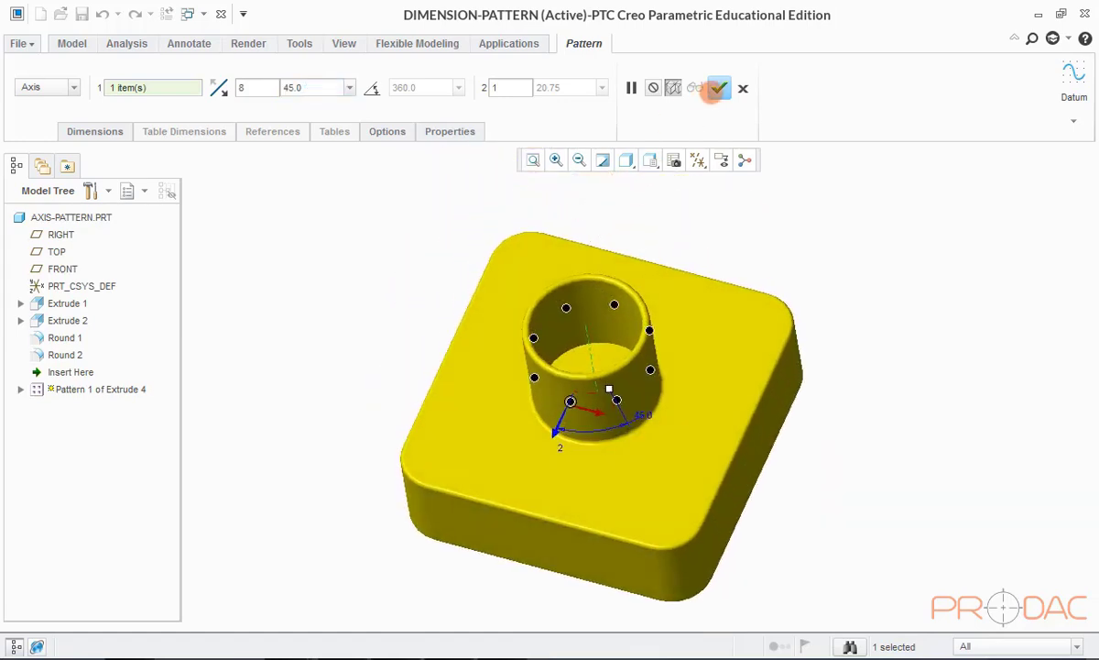
{"action": "left_click", "coordinate": [717, 88]}
{"action": "key", "text": "ctrl+d"}
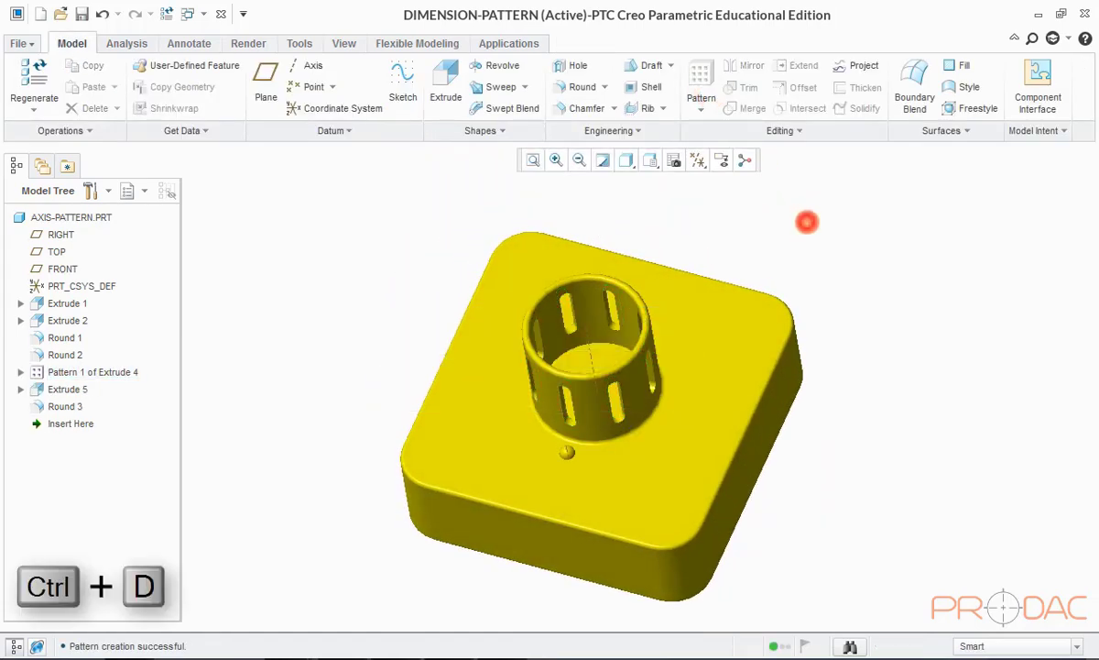
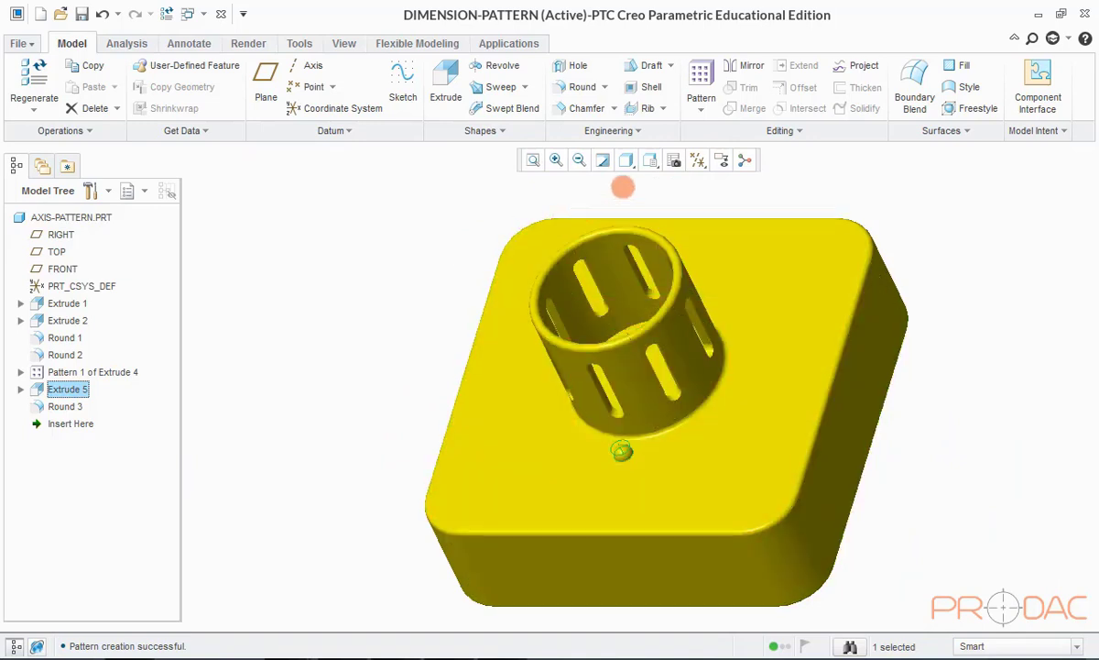
Step: Start an Axis pattern of the small round feature Extrude 5 around the hollow cylinder's central axis
{"action": "left_click", "coordinate": [701, 81]}
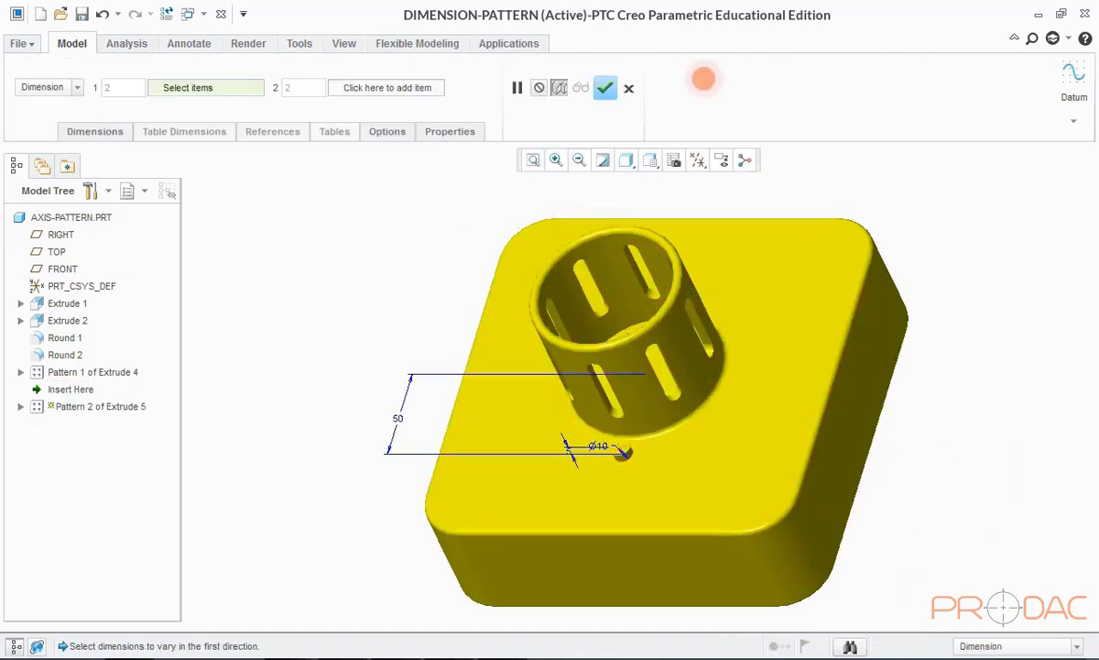
{"action": "left_click", "coordinate": [71, 88]}
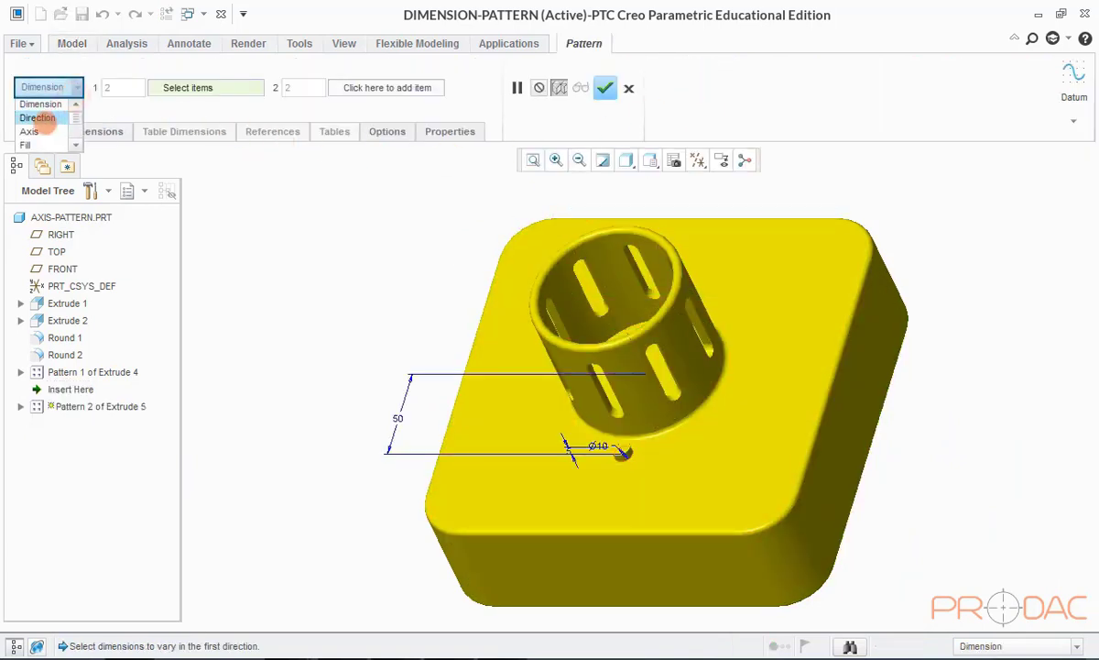
{"action": "left_click", "coordinate": [30, 131]}
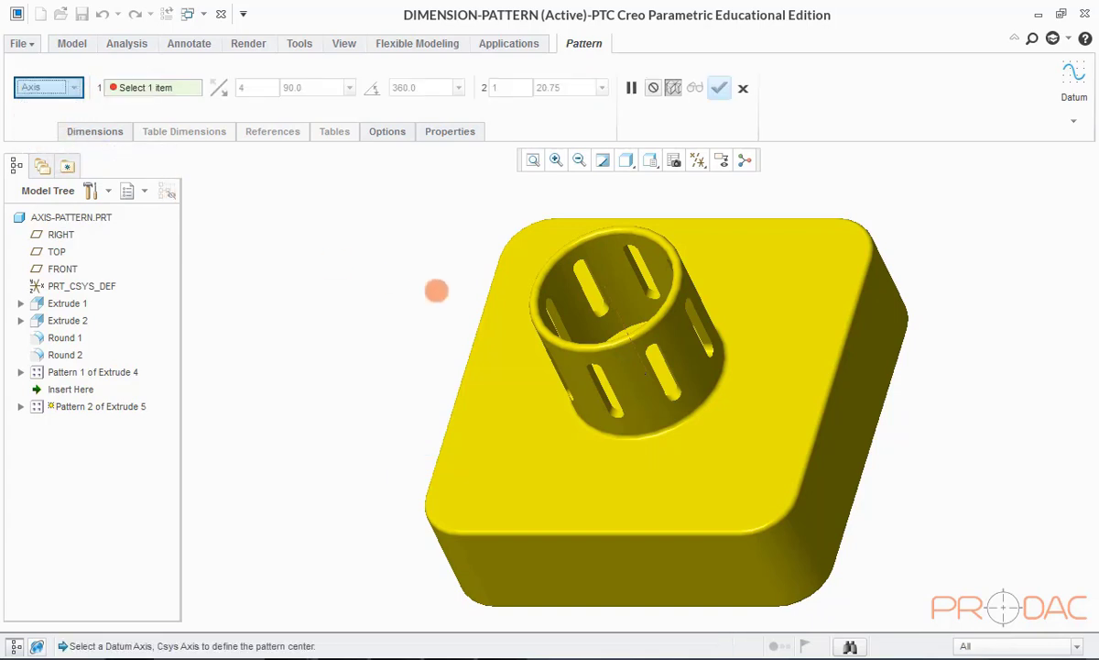
{"action": "left_click", "coordinate": [611, 310]}
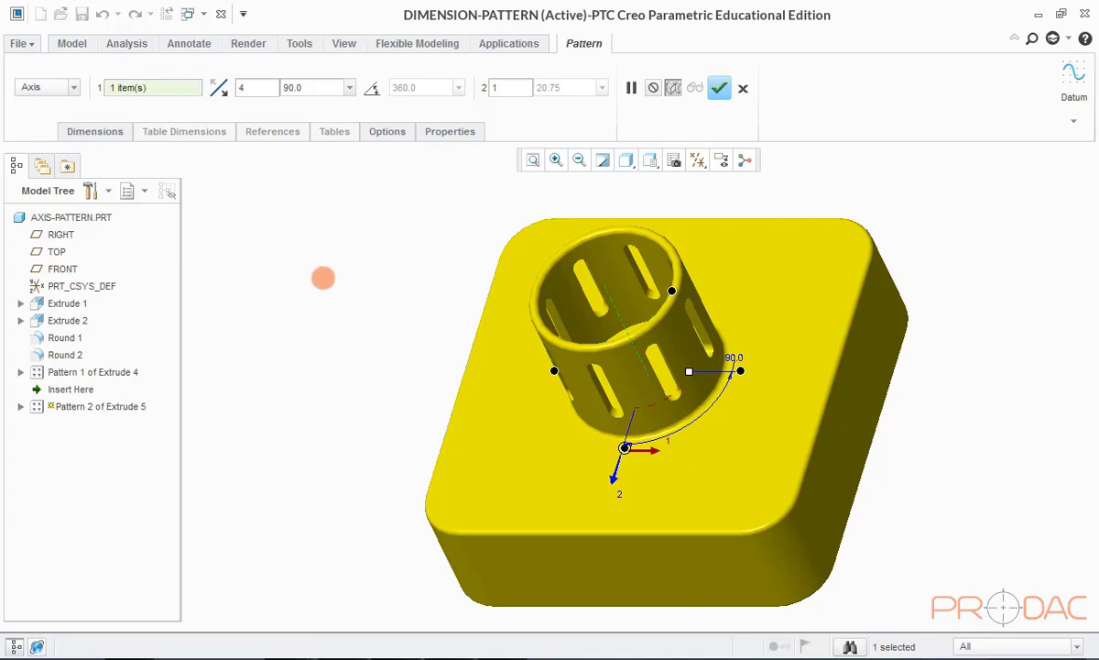
Step: Set the Extrude 5 pattern to 12 members with an angular spacing of 360/12
{"action": "double_click", "coordinate": [256, 88]}
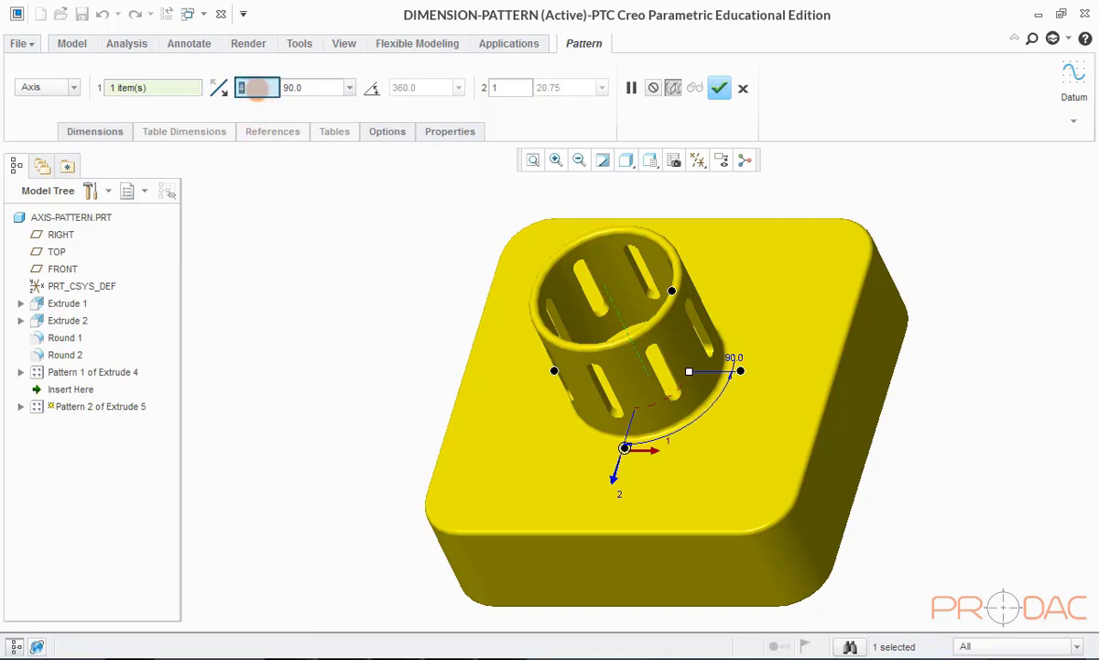
{"action": "type", "text": "12"}
{"action": "double_click", "coordinate": [297, 88]}
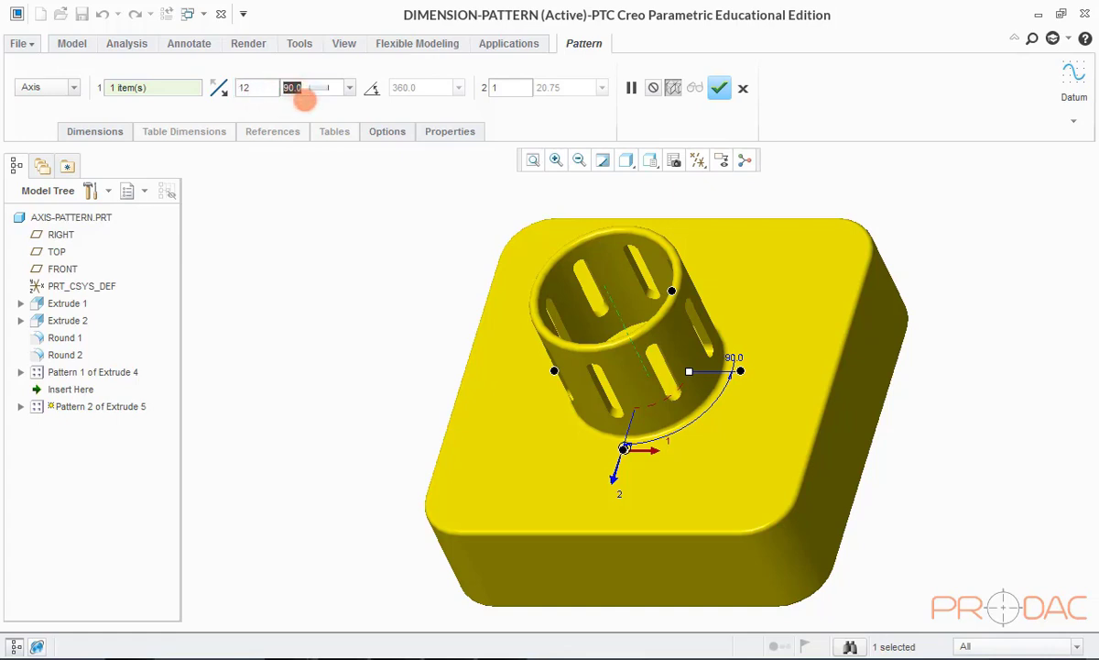
{"action": "type", "text": "3"}
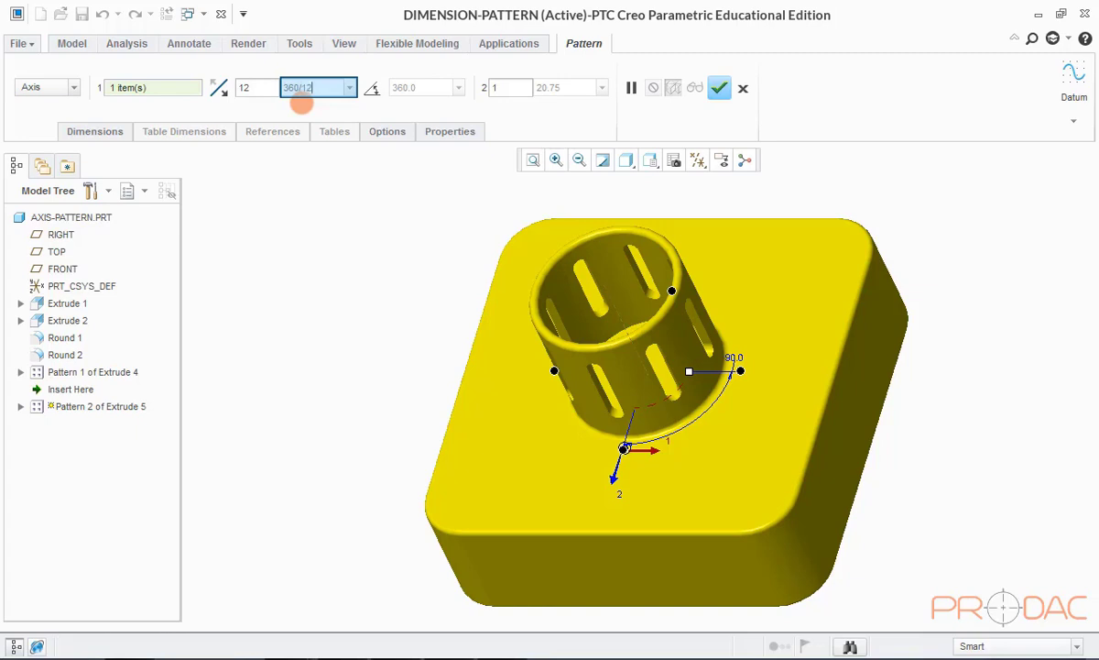
{"action": "type", "text": "60/12"}
{"action": "key", "text": "Return"}
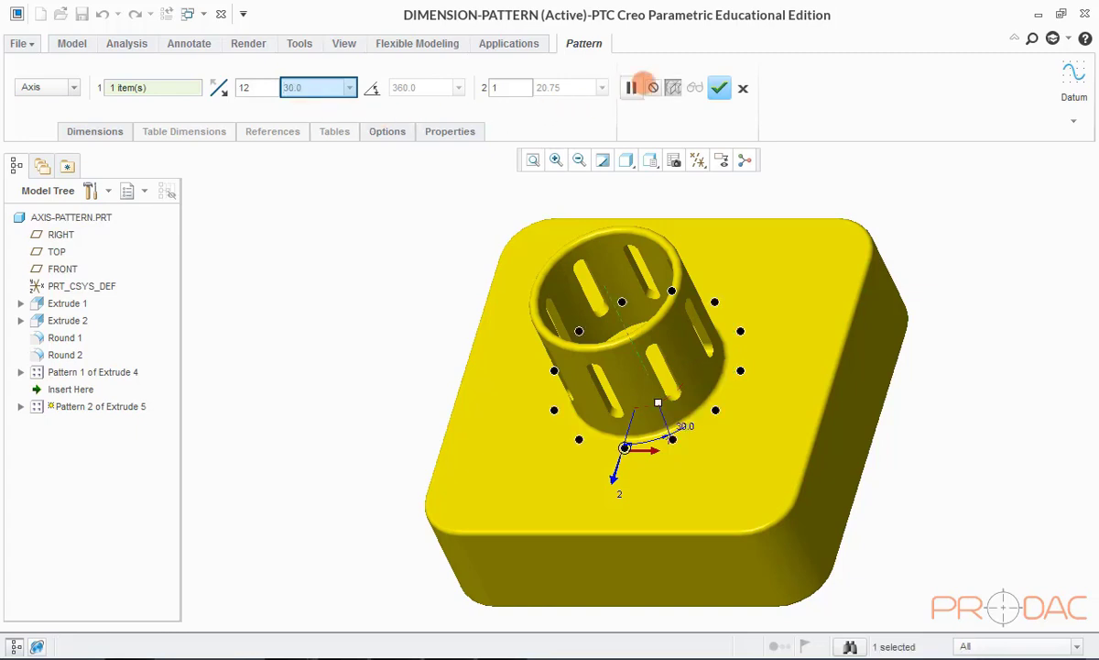
Step: Complete the Extrude 5 pattern around the base of the cylinder and inspect the patterned features
{"action": "left_click", "coordinate": [720, 87]}
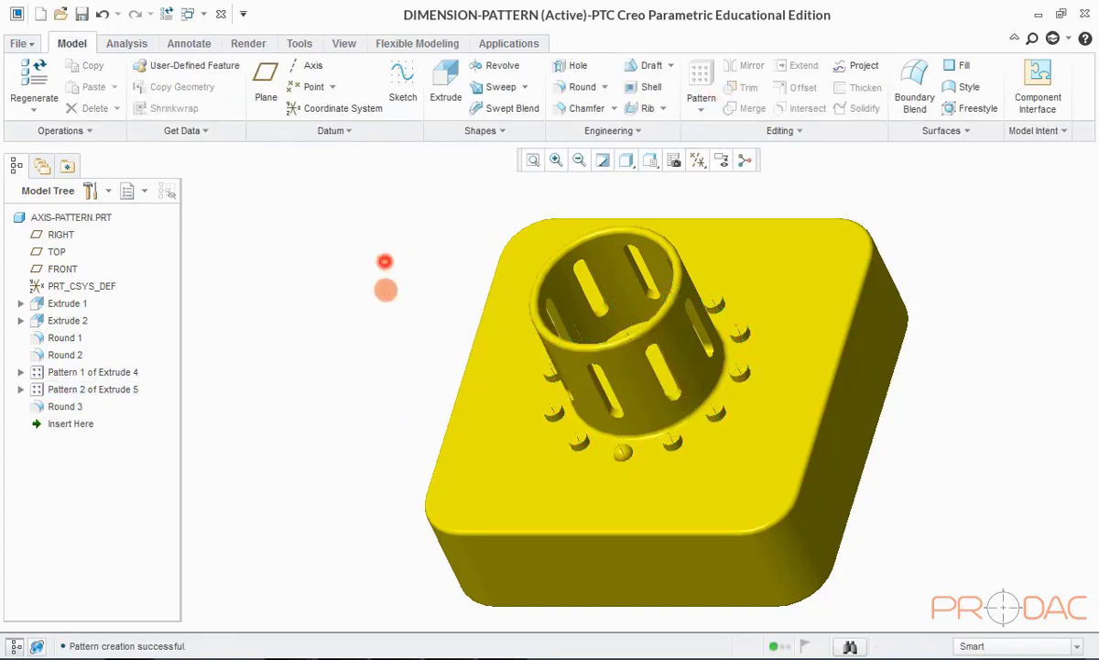
{"action": "left_click", "coordinate": [380, 261]}
{"action": "scroll", "coordinate": [380, 465], "scroll_direction": "up", "scroll_amount": 3}
{"action": "scroll", "coordinate": [633, 426], "scroll_direction": "down", "scroll_amount": 3}
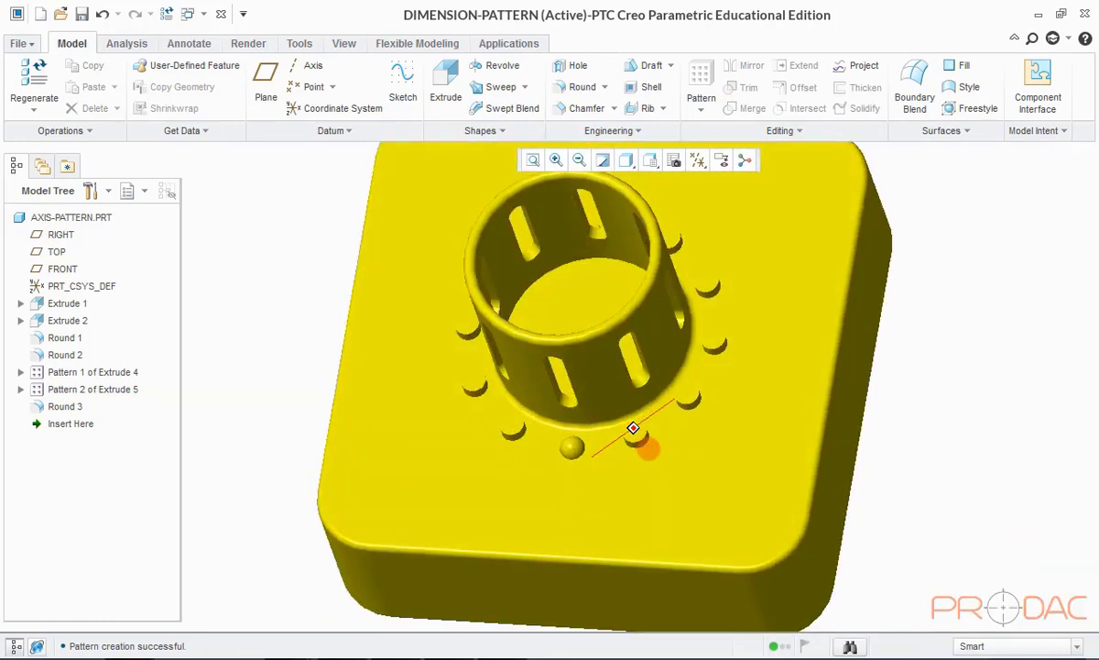
{"action": "mouse_move", "coordinate": [646, 447]}
{"action": "middle_mouse_down"}
{"action": "mouse_move", "coordinate": [658, 477]}
{"action": "mouse_move", "coordinate": [636, 436]}
{"action": "middle_mouse_up"}
{"action": "scroll", "coordinate": [636, 436], "scroll_direction": "down", "scroll_amount": 5}
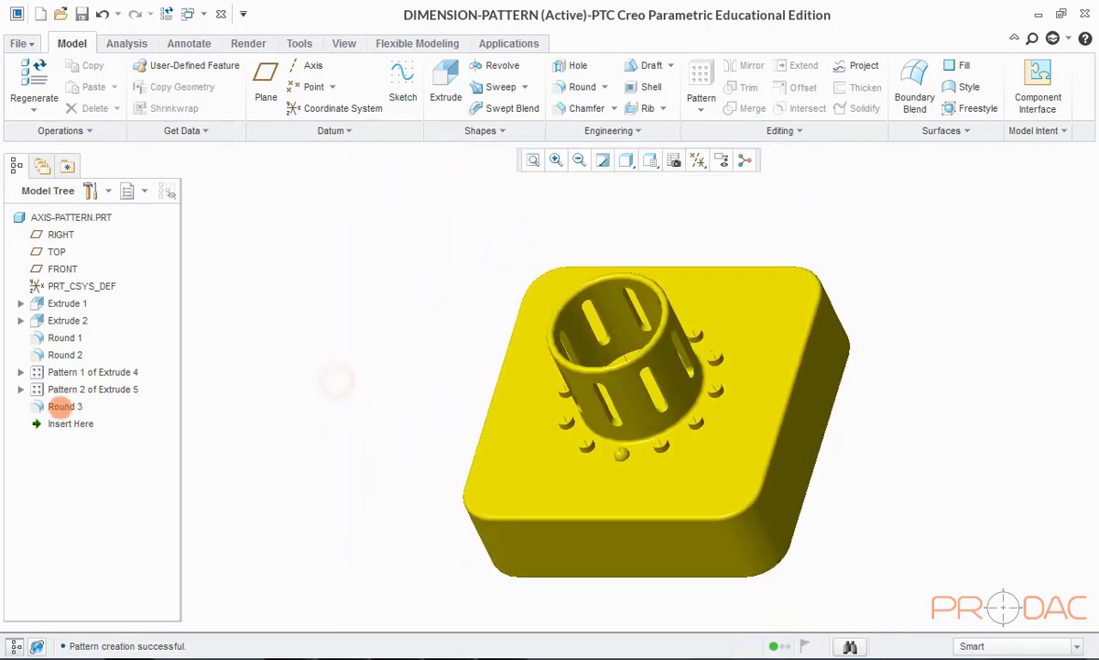
Step: Create a reference pattern of Round 3 across the Extrude 5 pattern members and restore the default orientation
{"action": "left_click", "coordinate": [57, 406]}
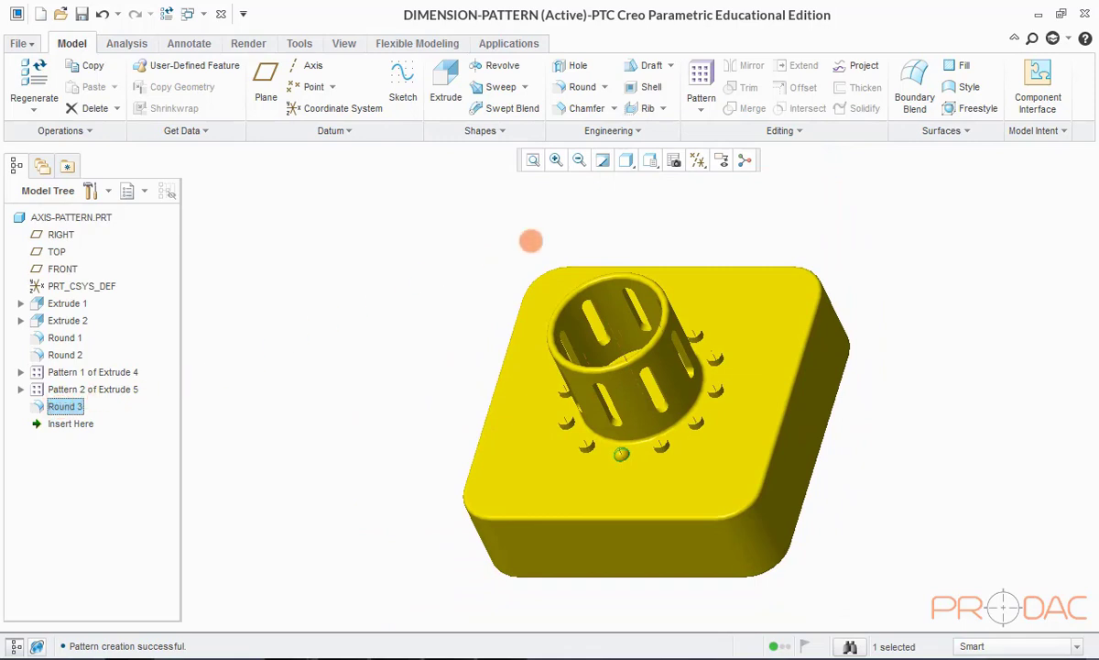
{"action": "left_click", "coordinate": [699, 79]}
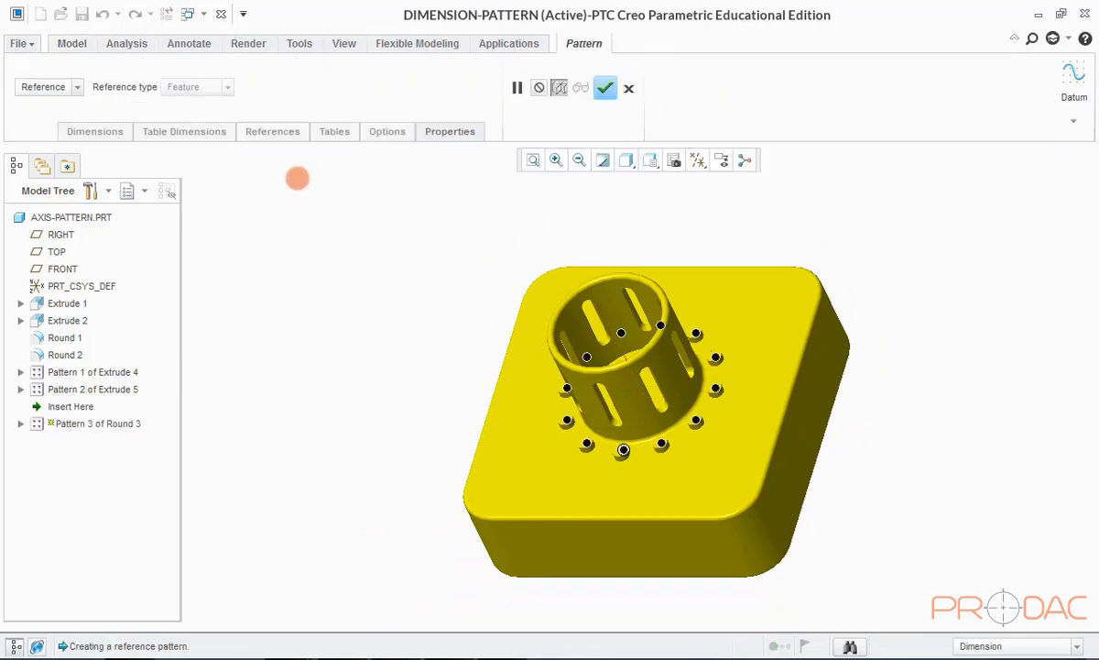
{"action": "mouse_move", "coordinate": [661, 447]}
{"action": "middle_mouse_down"}
{"action": "mouse_move", "coordinate": [695, 496]}
{"action": "mouse_move", "coordinate": [658, 449]}
{"action": "mouse_move", "coordinate": [672, 449]}
{"action": "middle_mouse_up"}
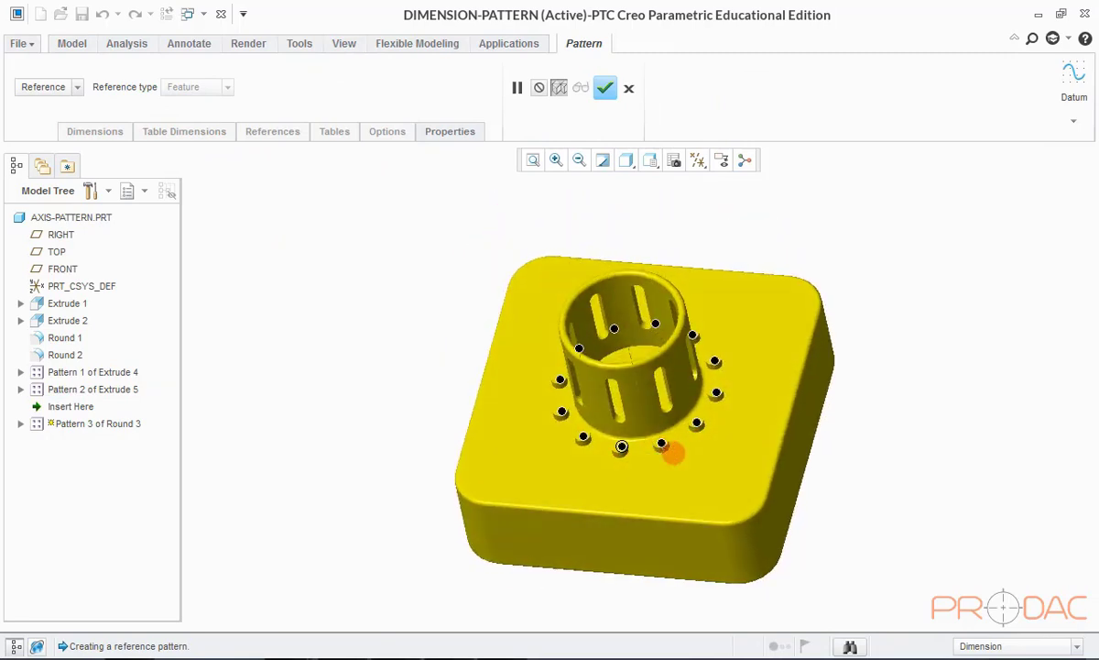
{"action": "left_click", "coordinate": [605, 88]}
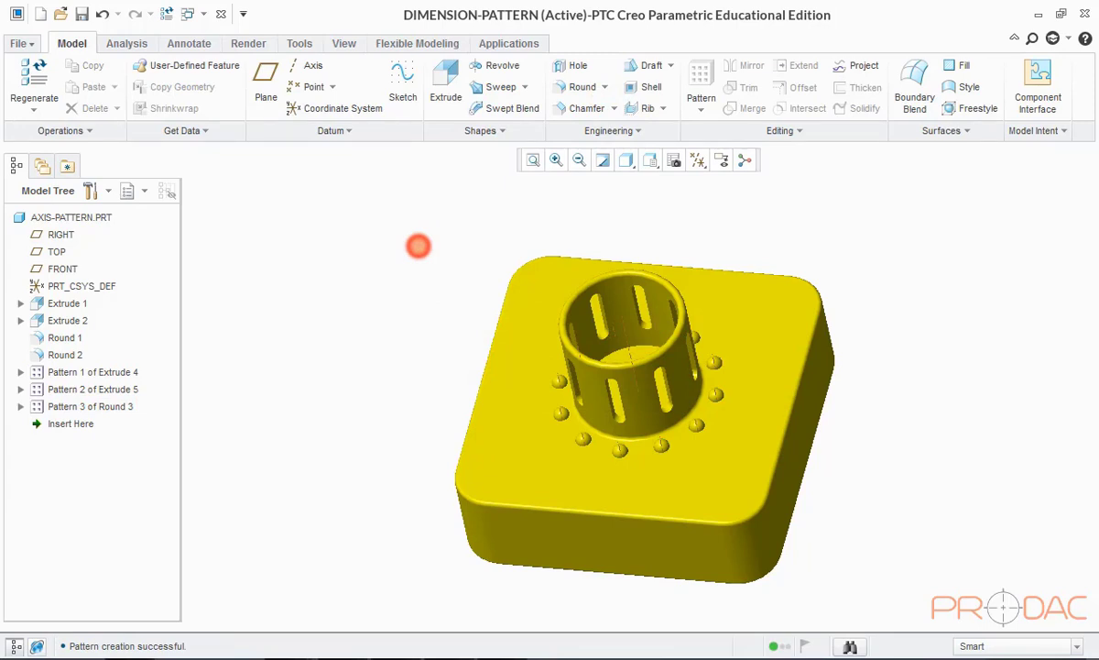
{"action": "key", "text": "ctrl+d"}
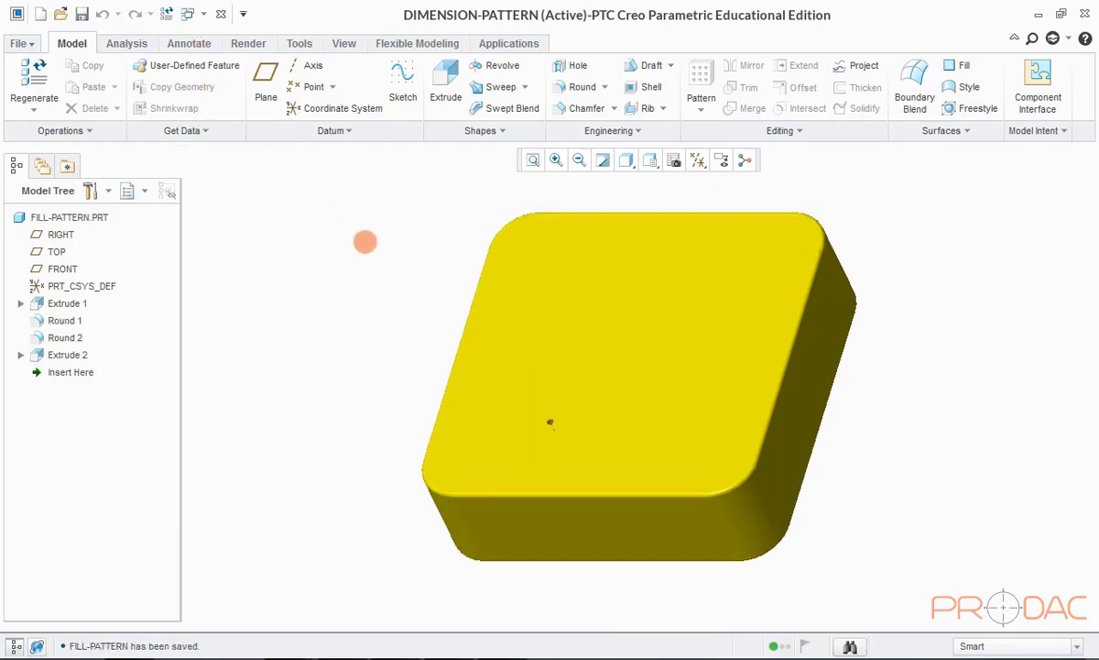
Step: Start a Fill pattern of the small hole Extrude 2 on the block's top face
{"action": "mouse_move", "coordinate": [454, 304]}
{"action": "middle_mouse_down"}
{"action": "mouse_move", "coordinate": [476, 359]}
{"action": "mouse_move", "coordinate": [462, 316]}
{"action": "middle_mouse_up"}
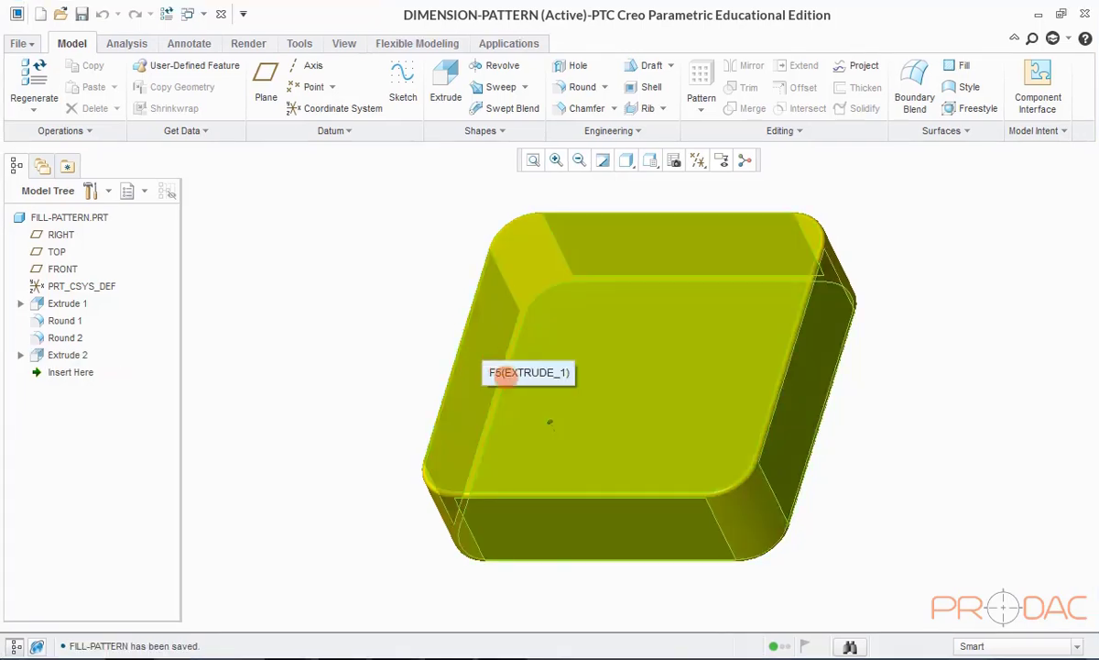
{"action": "left_click", "coordinate": [550, 423]}
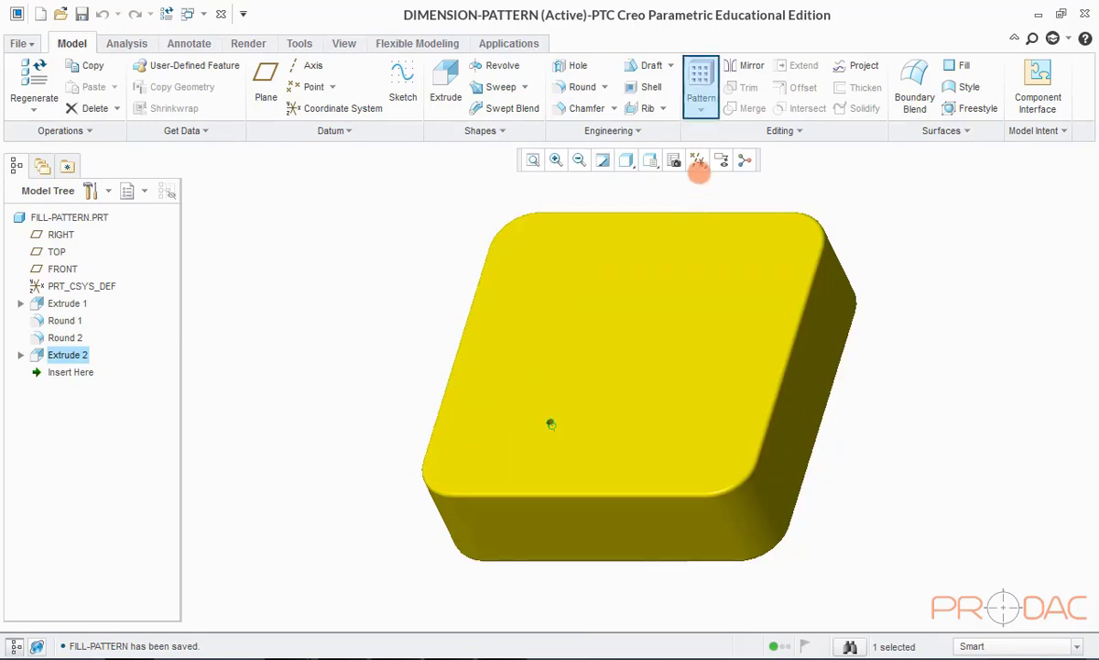
{"action": "left_click", "coordinate": [703, 81]}
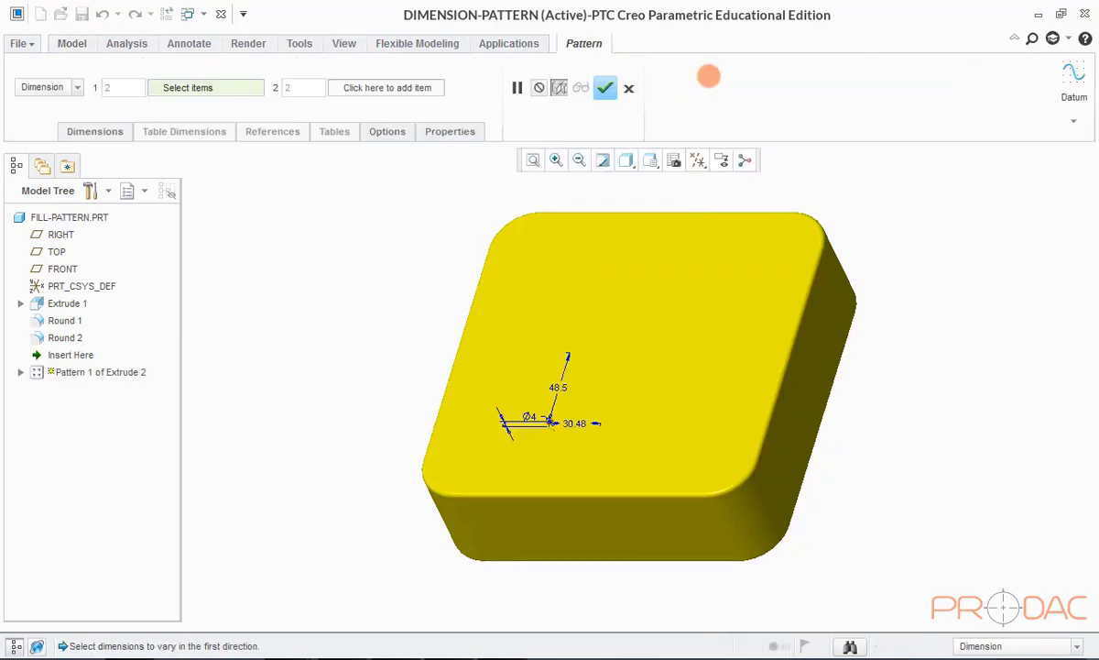
{"action": "left_click", "coordinate": [77, 87]}
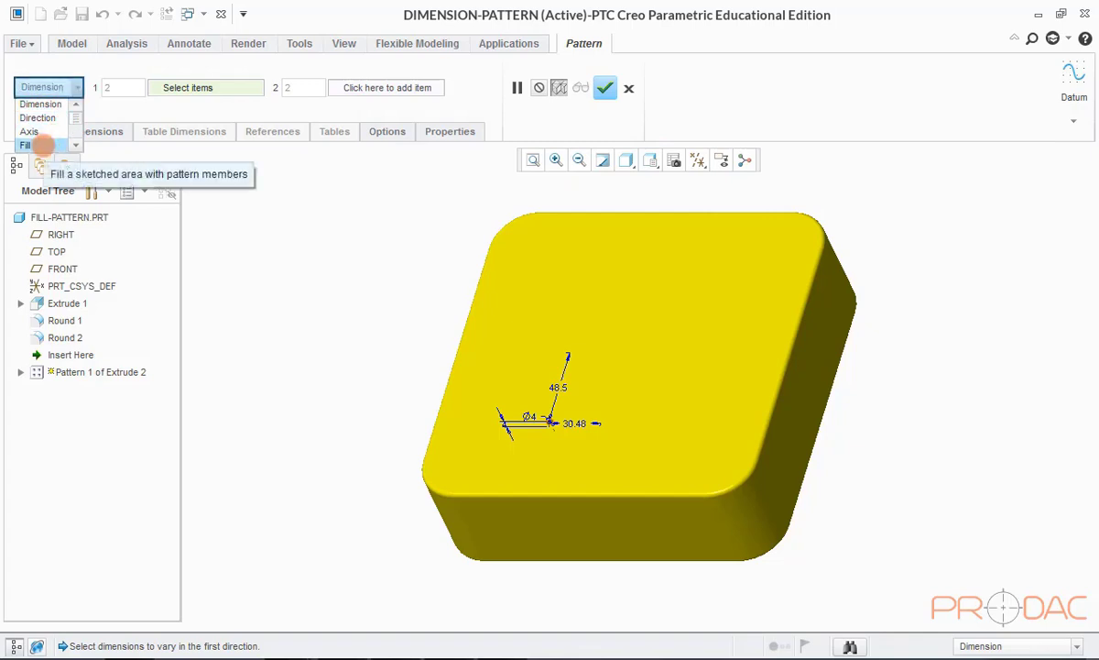
{"action": "left_click", "coordinate": [41, 144]}
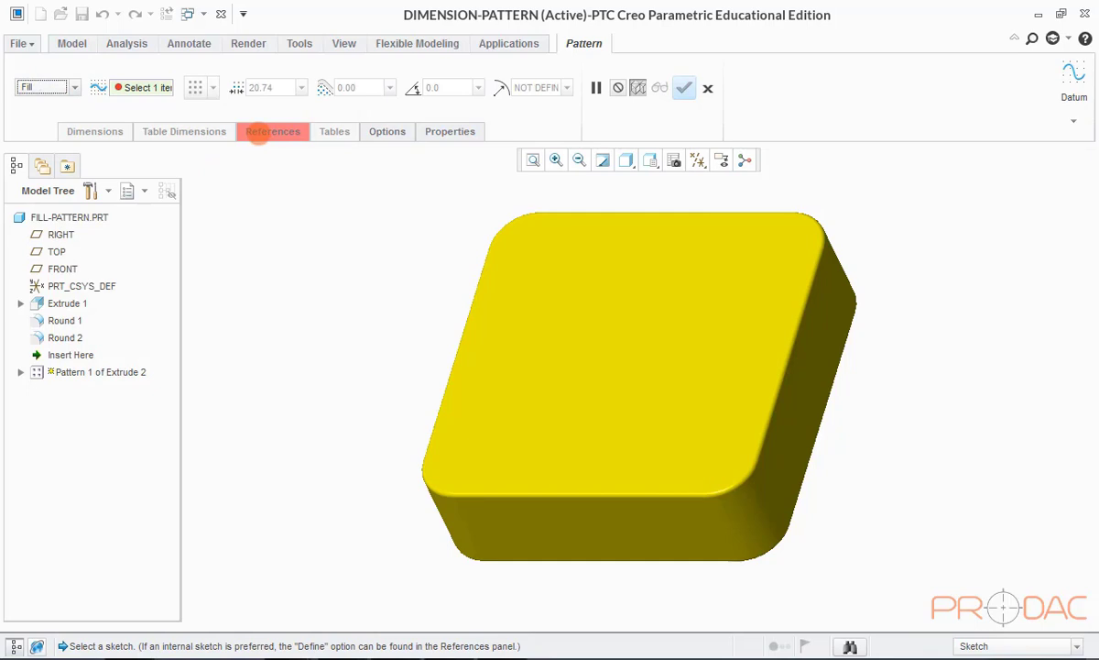
Step: Define an internal sketch for the fill area on the block's top face, with the RIGHT plane as the right-facing reference
{"action": "left_click", "coordinate": [259, 131]}
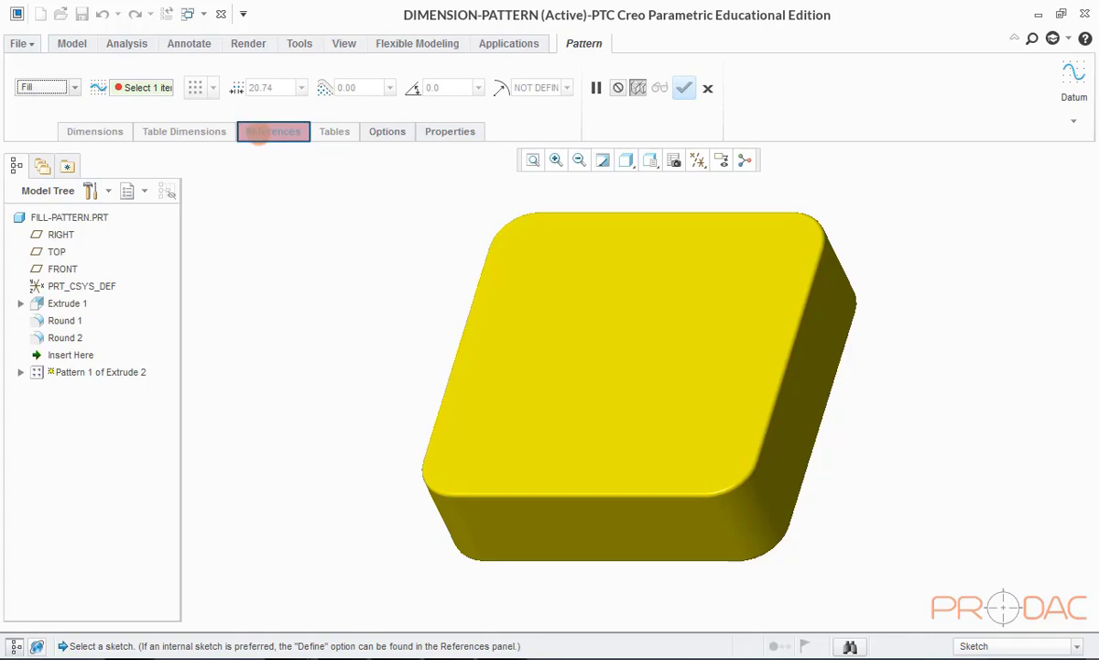
{"action": "left_click", "coordinate": [263, 131]}
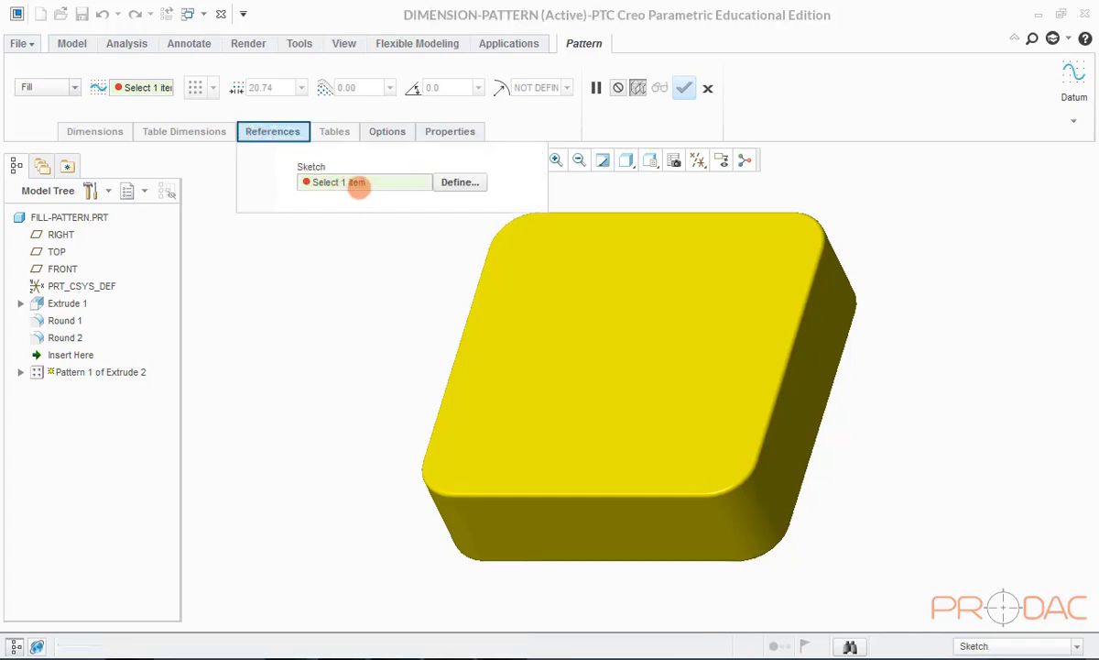
{"action": "left_click", "coordinate": [454, 182]}
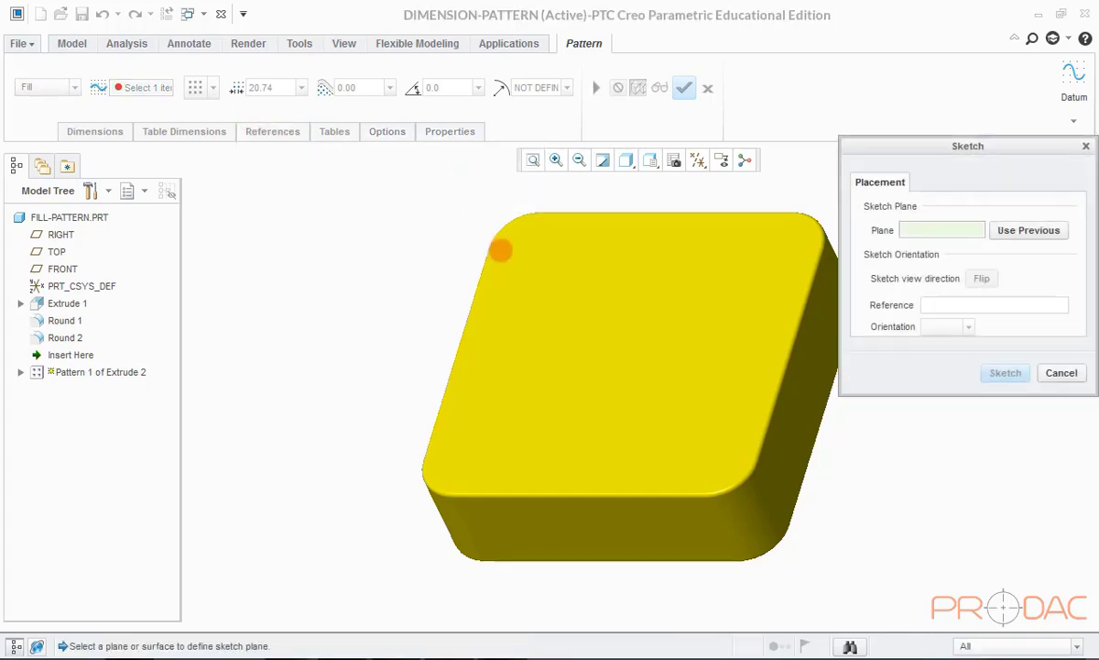
{"action": "left_click", "coordinate": [566, 264]}
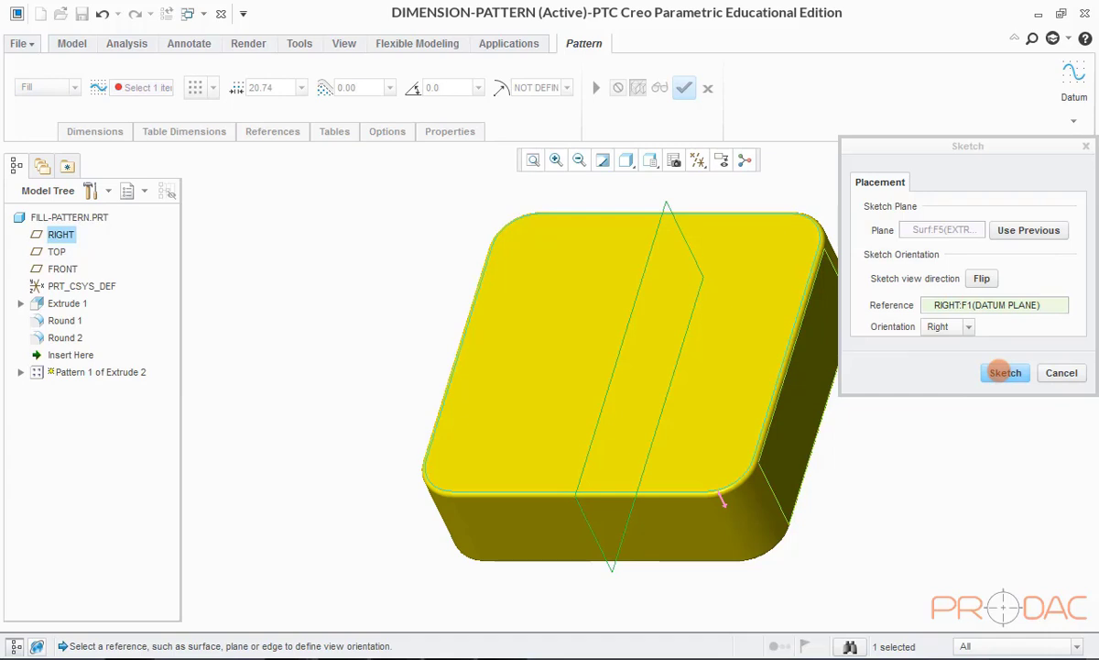
{"action": "left_click", "coordinate": [1005, 372]}
{"action": "left_click", "coordinate": [698, 159]}
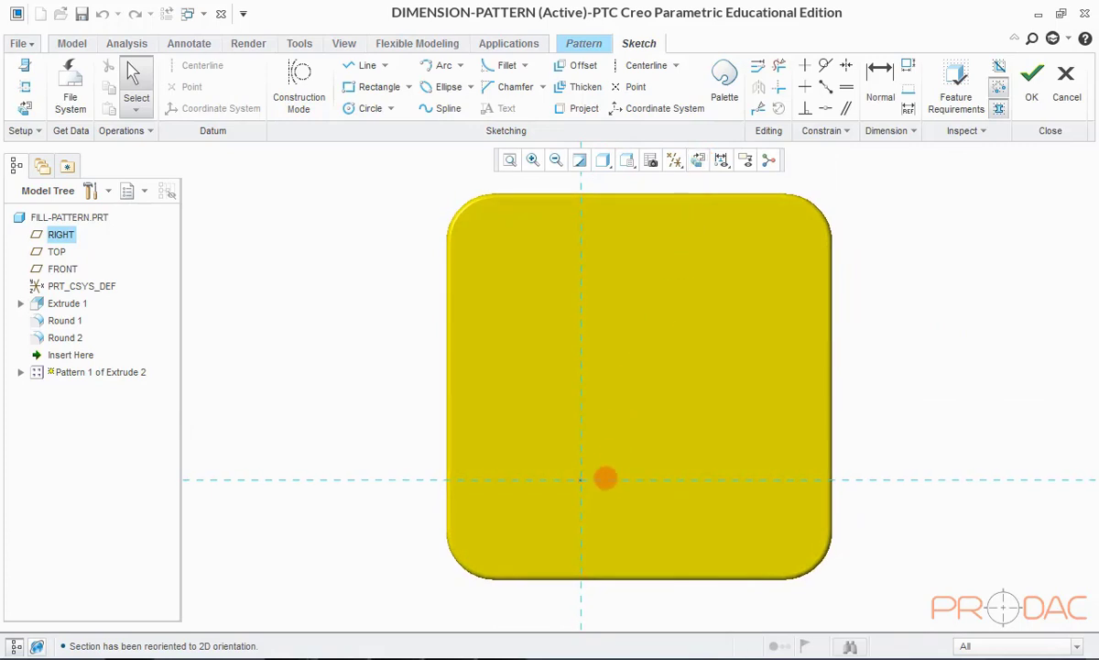
Step: Sketch a vertical ellipse about 78 wide and 128 tall, centred on the vertical reference and enclosing the hole, and finish the sketch
{"action": "scroll", "coordinate": [600, 477], "scroll_direction": "up", "scroll_amount": 3}
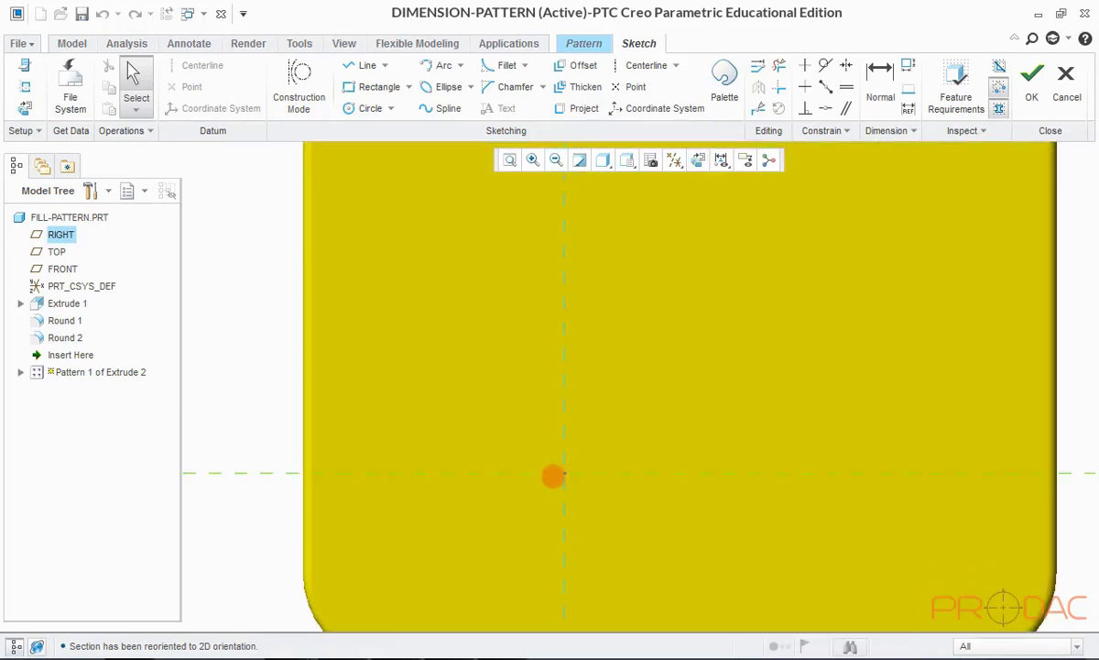
{"action": "scroll", "coordinate": [555, 475], "scroll_direction": "down", "scroll_amount": 3}
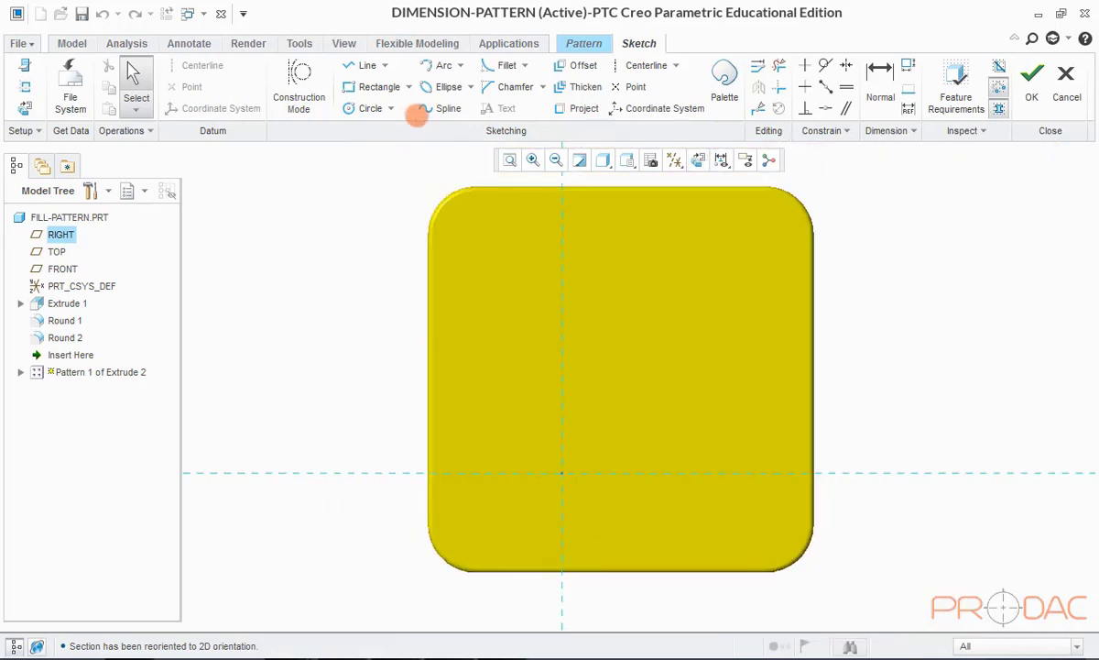
{"action": "left_click", "coordinate": [436, 86]}
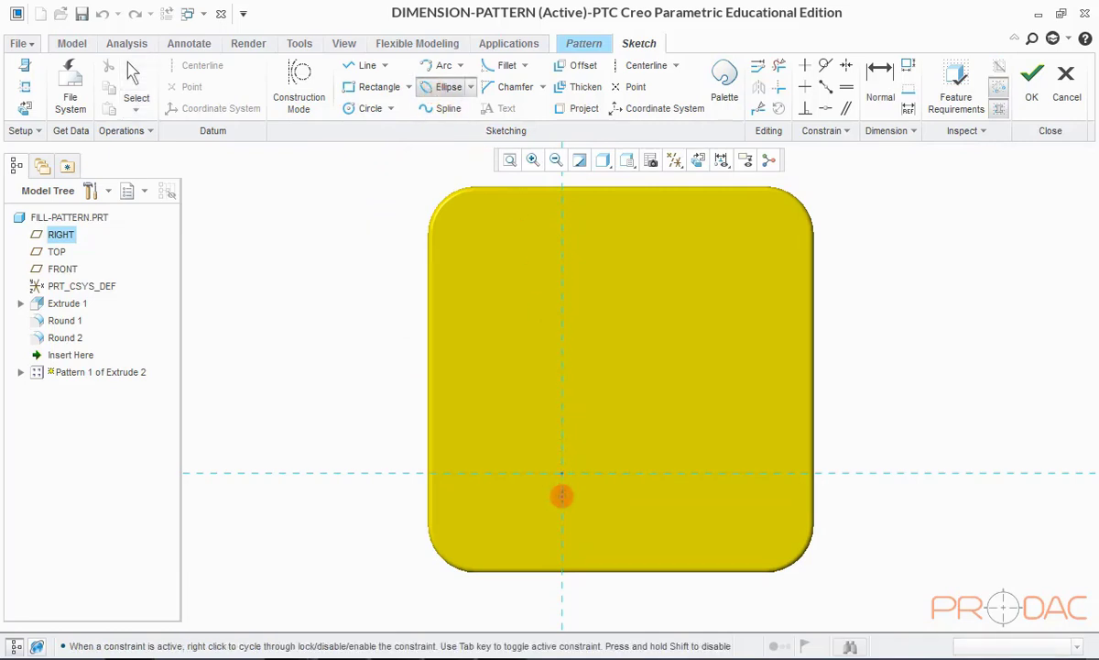
{"action": "left_click", "coordinate": [562, 495]}
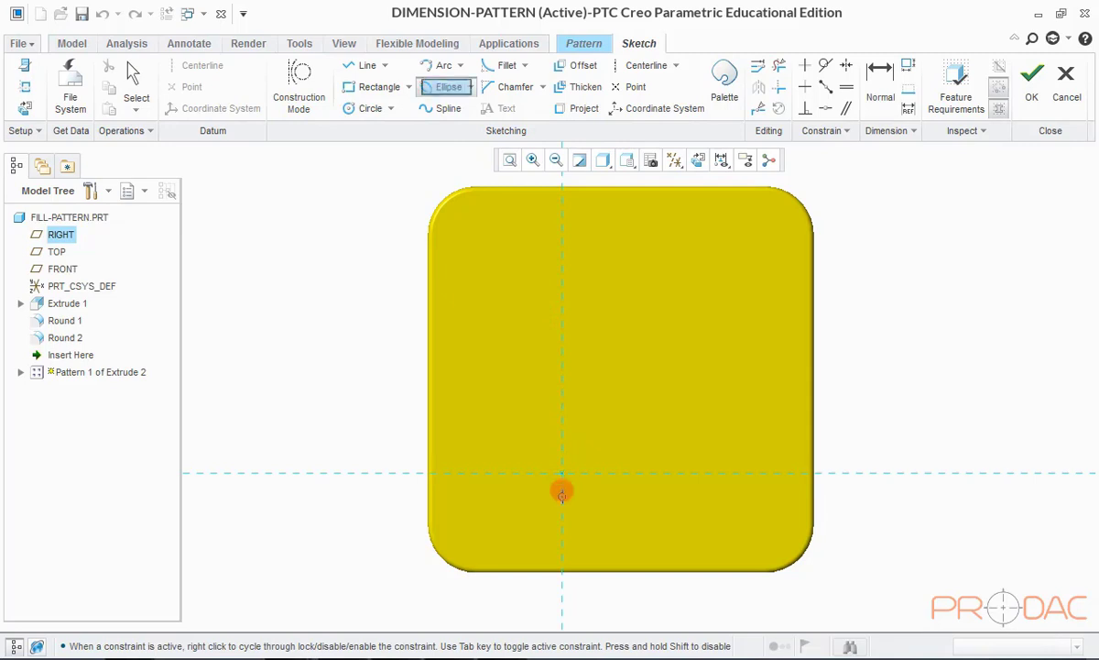
{"action": "left_click", "coordinate": [594, 260]}
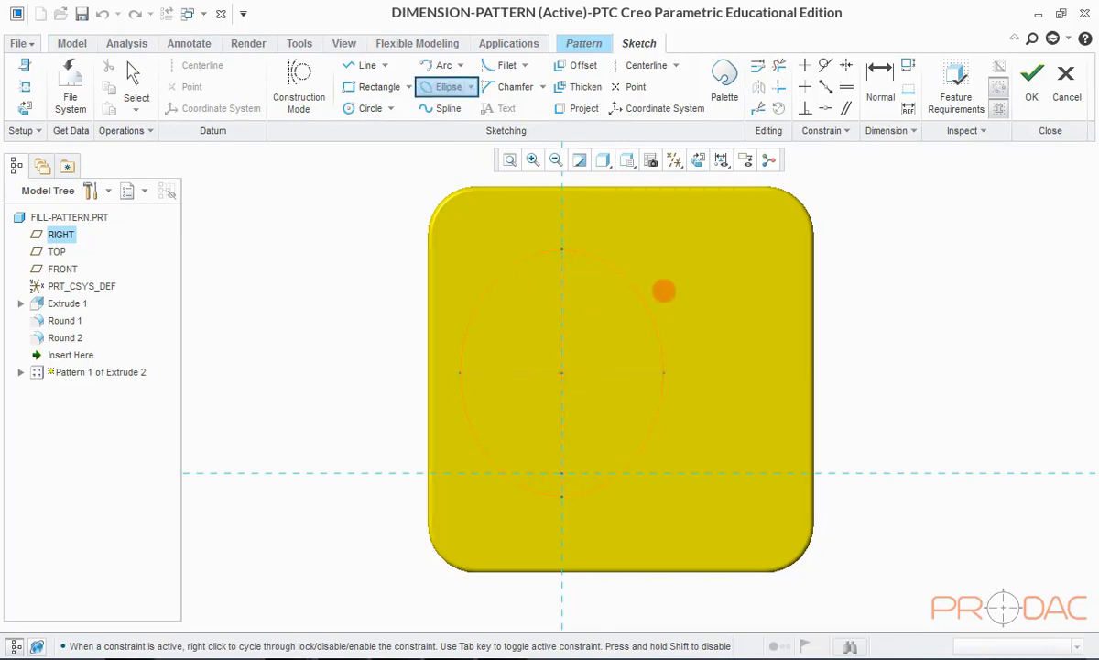
{"action": "left_click", "coordinate": [635, 290]}
{"action": "middle_click", "coordinate": [949, 274]}
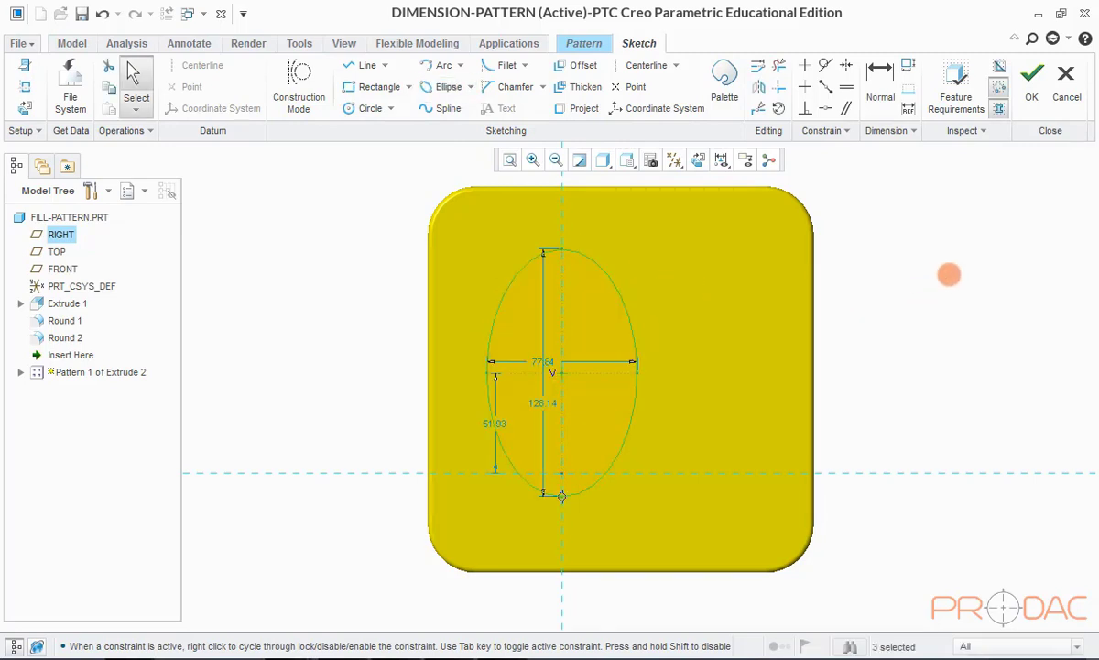
{"action": "scroll", "coordinate": [596, 498], "scroll_direction": "up", "scroll_amount": 4}
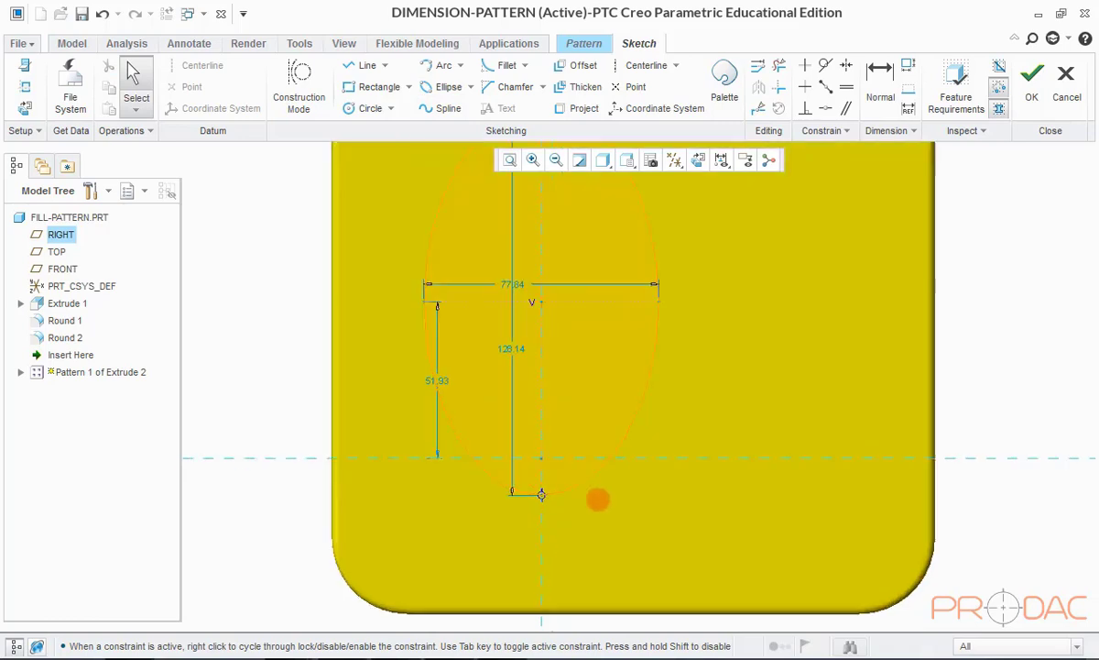
{"action": "scroll", "coordinate": [532, 481], "scroll_direction": "down", "scroll_amount": 5}
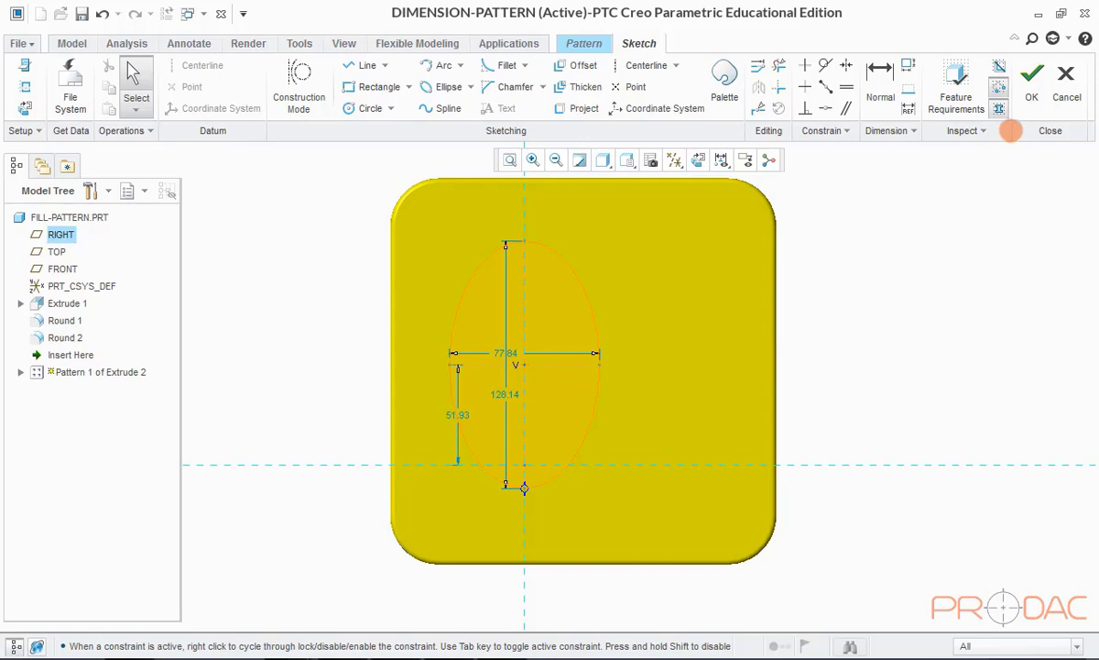
{"action": "left_click", "coordinate": [1030, 84]}
Step: Set the spacing between the fill pattern members to 4
{"action": "scroll", "coordinate": [565, 392], "scroll_direction": "down", "scroll_amount": 2}
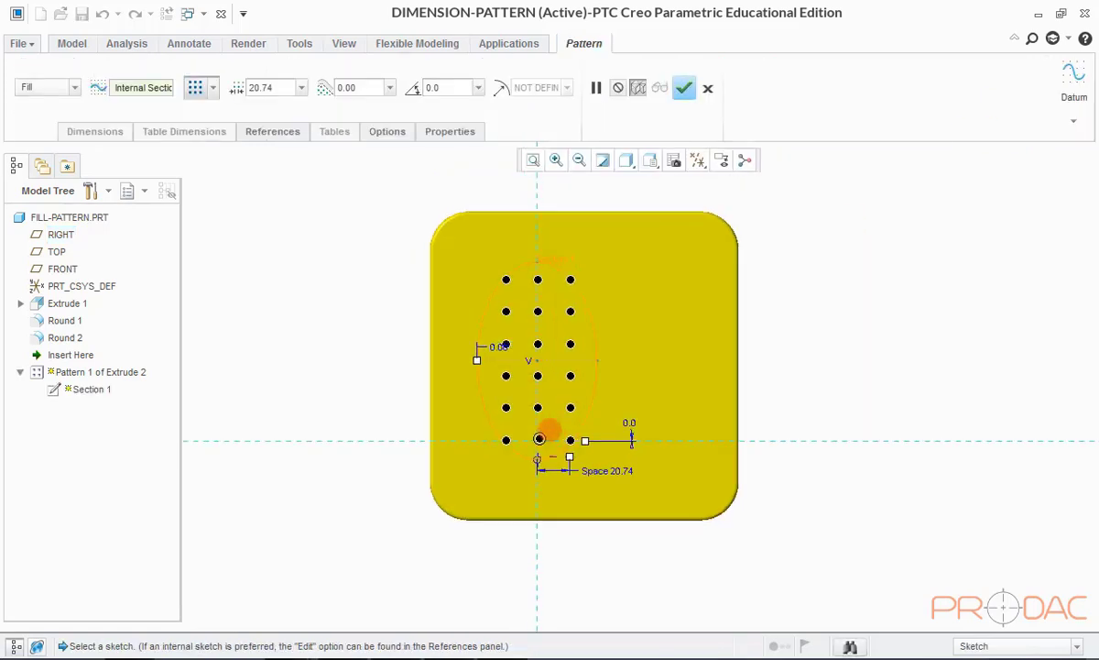
{"action": "scroll", "coordinate": [545, 433], "scroll_direction": "up", "scroll_amount": 3}
{"action": "scroll", "coordinate": [548, 429], "scroll_direction": "down", "scroll_amount": 1}
{"action": "double_click", "coordinate": [265, 88]}
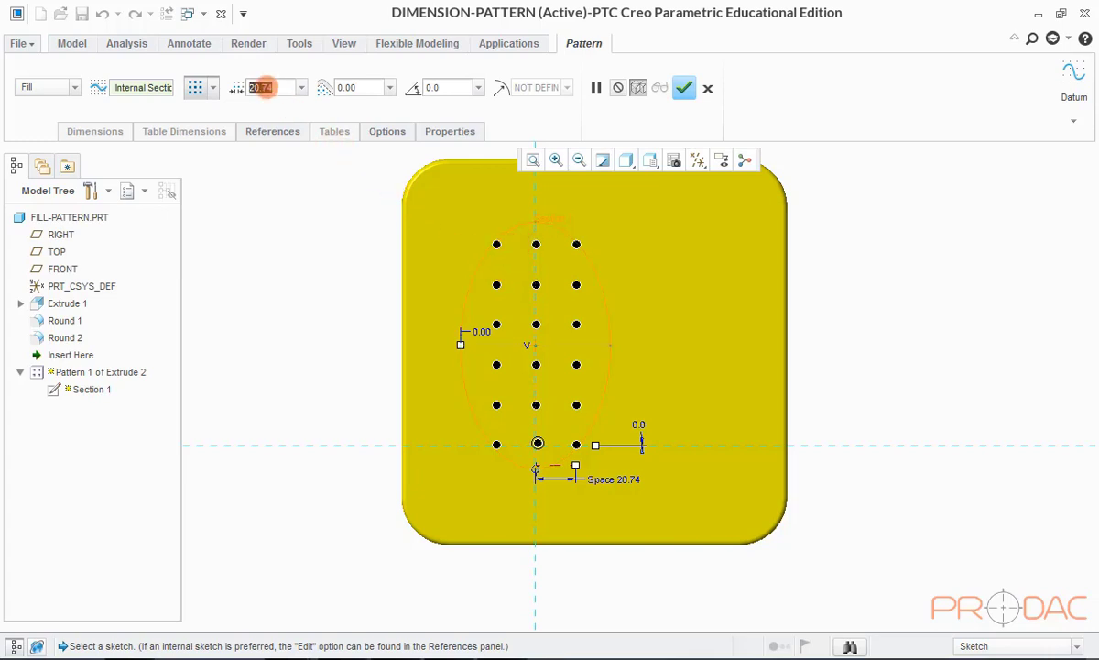
{"action": "left_click", "coordinate": [265, 87]}
{"action": "type", "text": "4"}
{"action": "key", "text": "Return"}
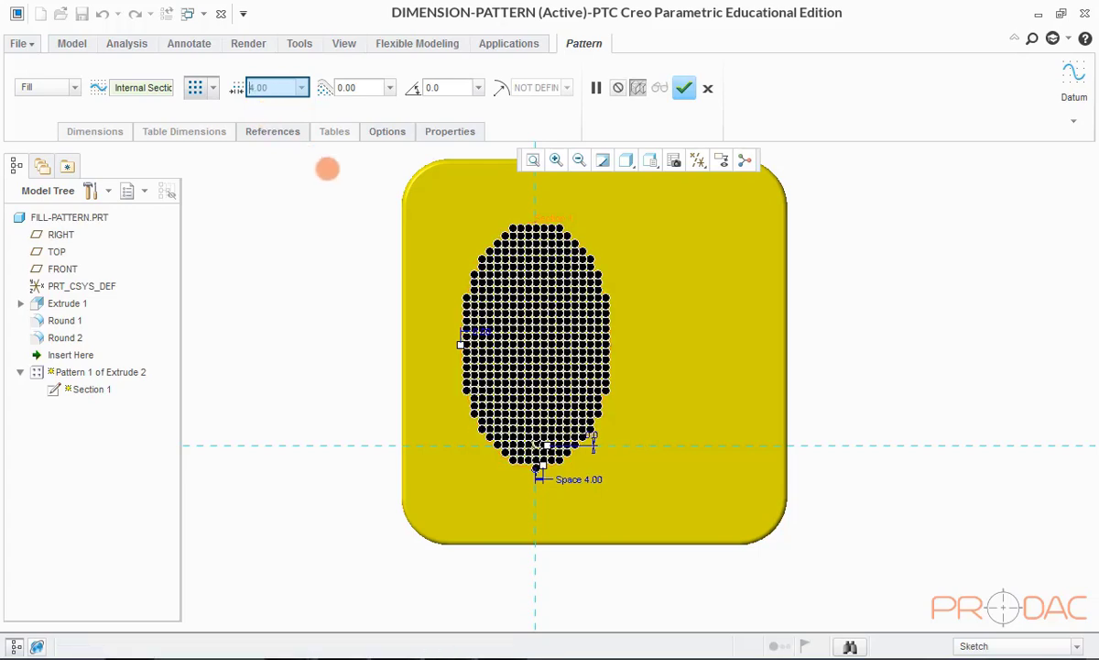
Step: Set the spacing between the fill pattern members to 6
{"action": "scroll", "coordinate": [503, 216], "scroll_direction": "down", "scroll_amount": 5}
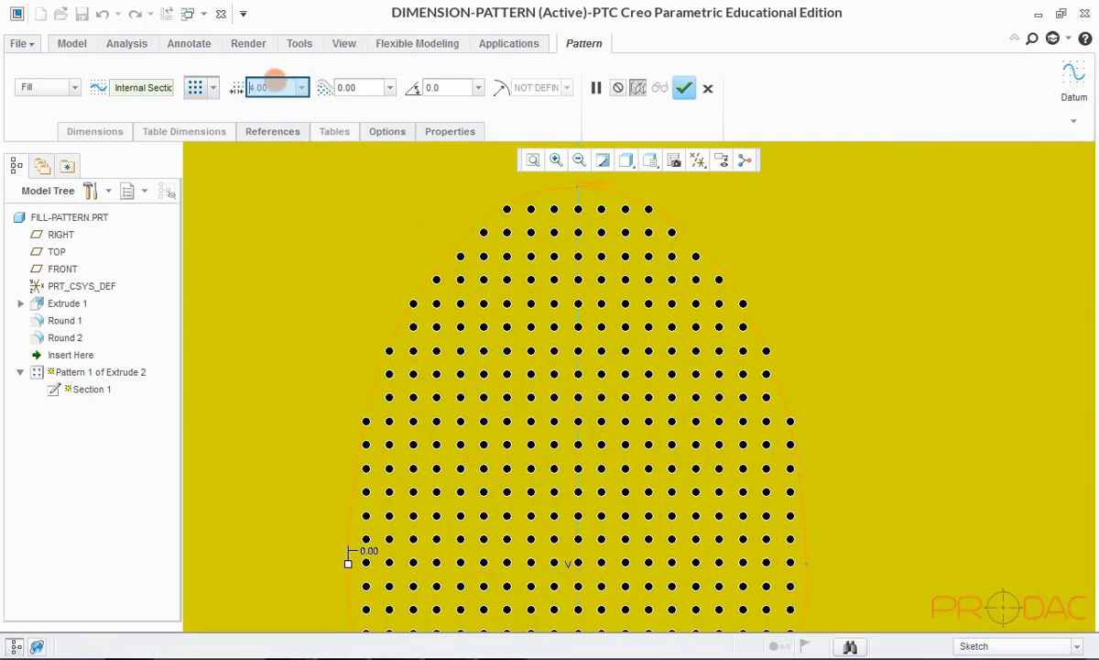
{"action": "double_click", "coordinate": [275, 85]}
{"action": "type", "text": "6"}
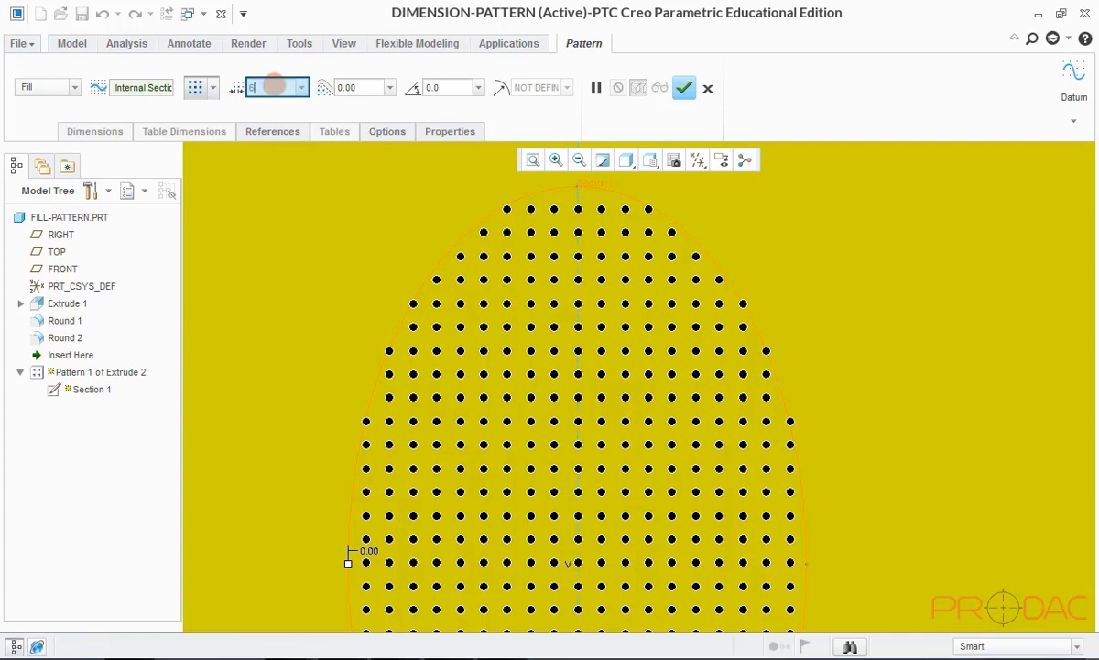
{"action": "key", "text": "Return"}
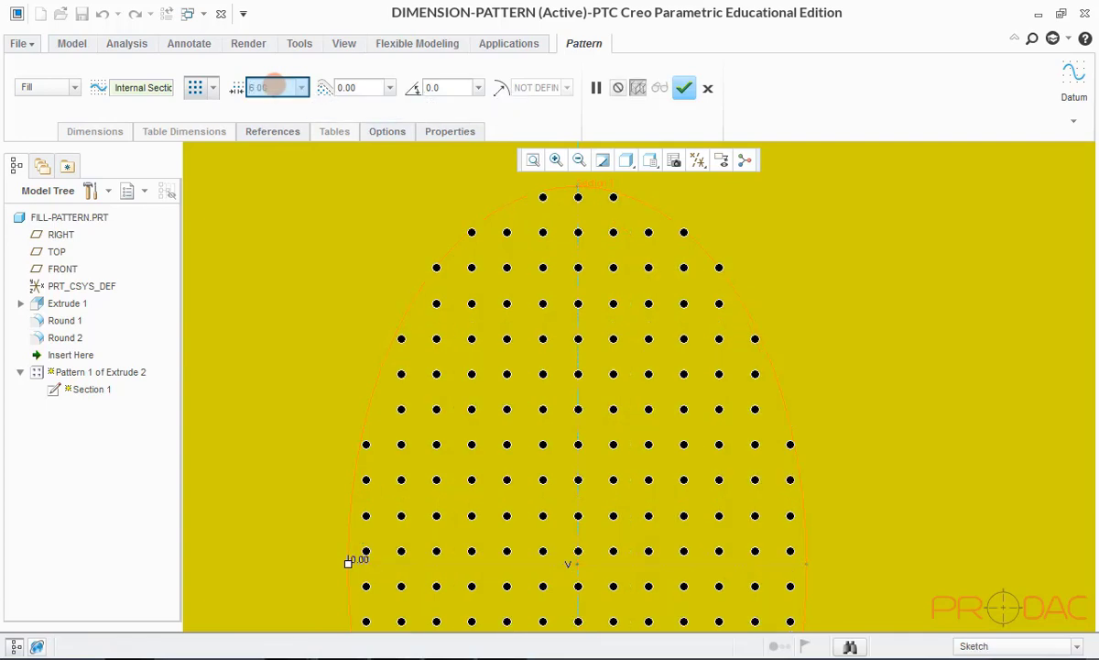
{"action": "scroll", "coordinate": [458, 257], "scroll_direction": "down", "scroll_amount": 5}
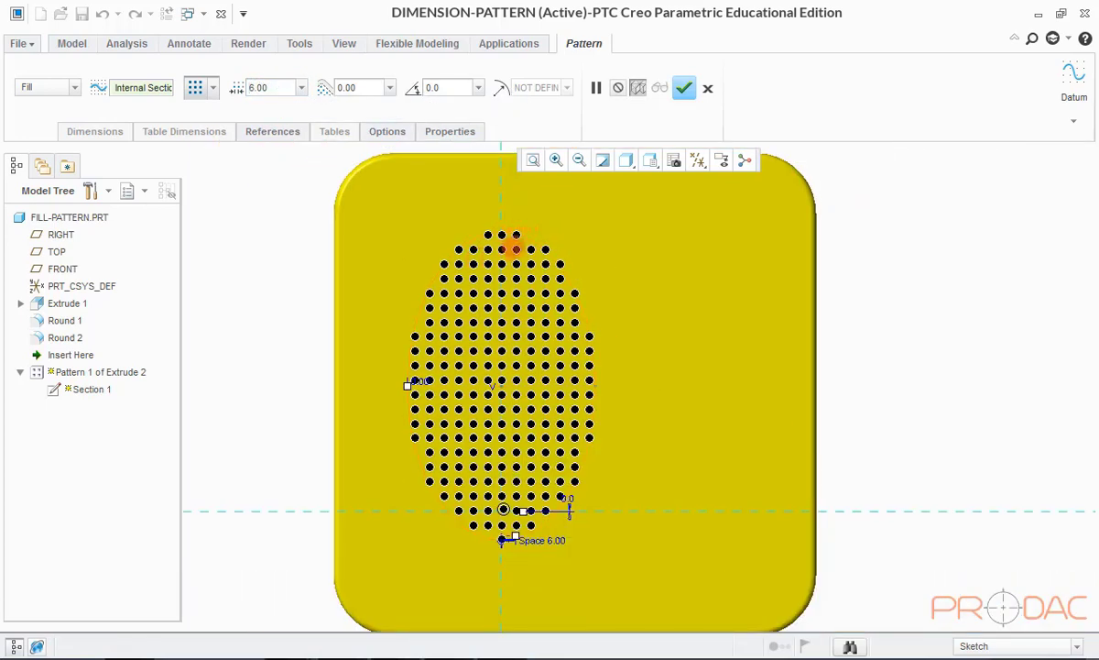
Step: Complete the fill pattern of holes inside the ellipse and restore the default orientation
{"action": "left_click", "coordinate": [684, 87]}
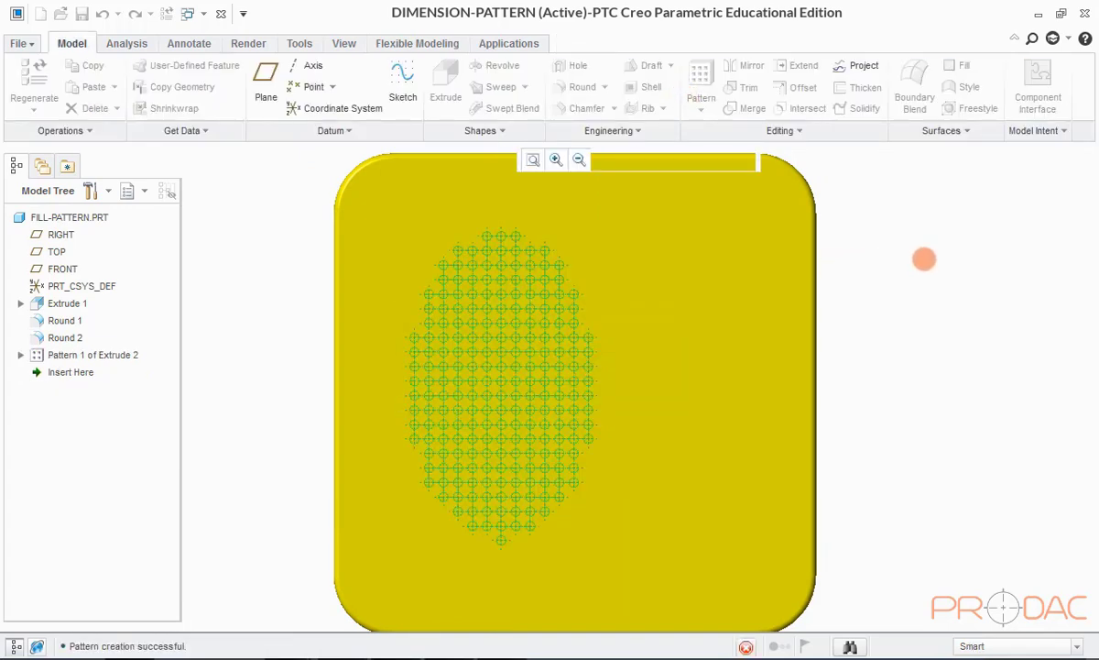
{"action": "left_click", "coordinate": [935, 270]}
{"action": "middle_click_drag", "start_coordinate": [664, 335], "coordinate": [648, 311]}
{"action": "key", "text": "ctrl+d"}
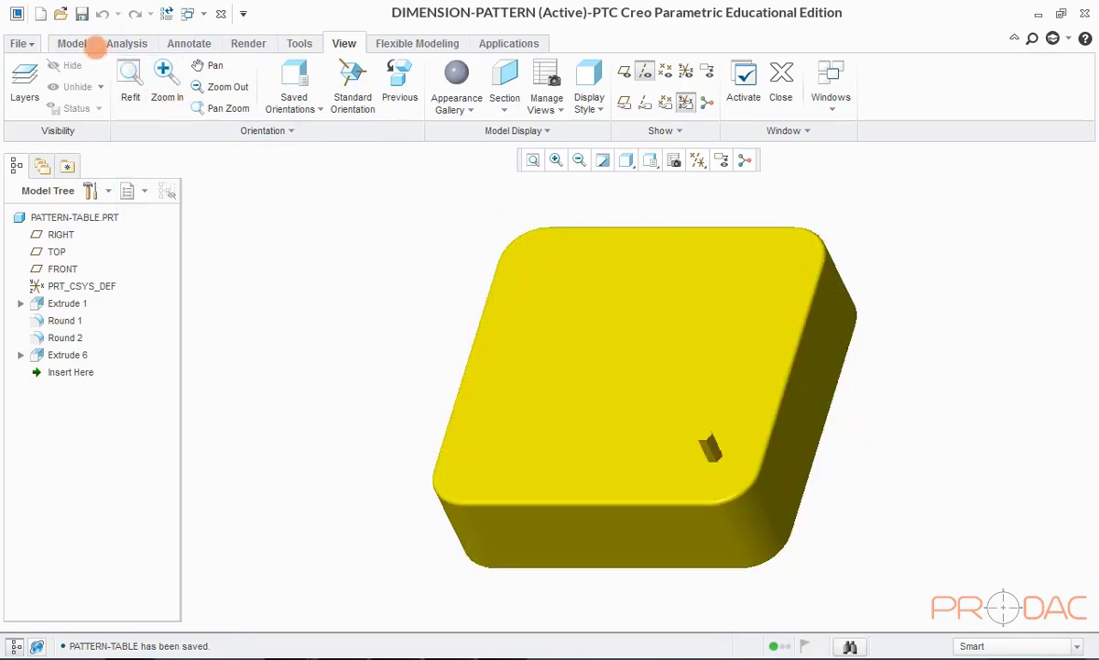
Step: Start a table pattern of the hexagonal cut, driven by its 30 offset from the block's front edge and its 20 depth dimension
{"action": "left_click", "coordinate": [72, 43]}
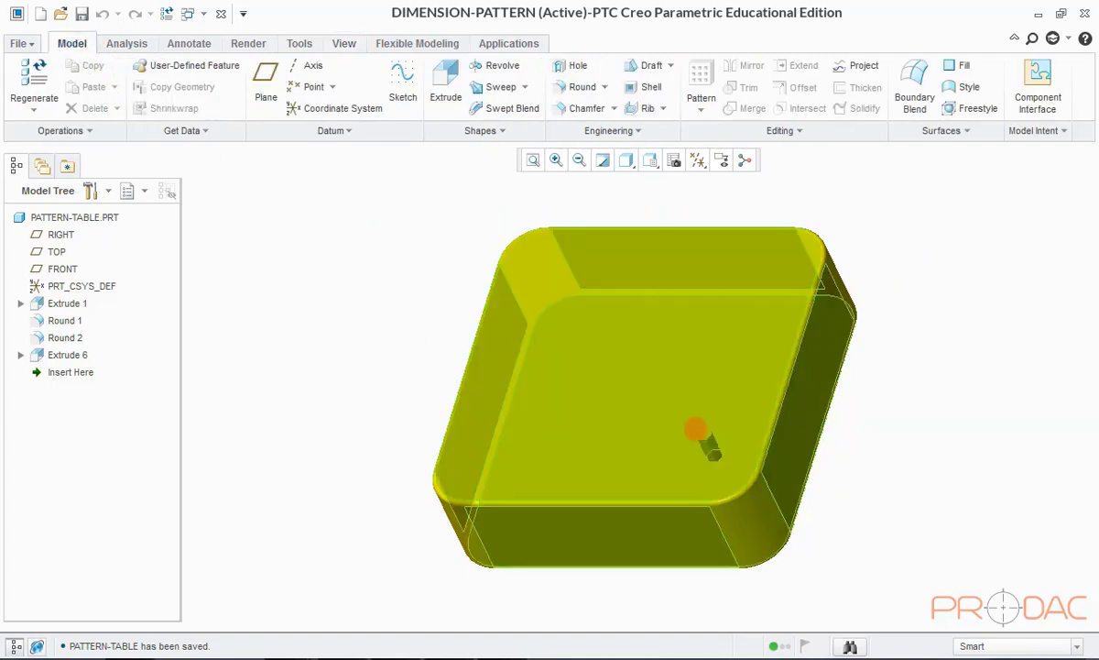
{"action": "left_click", "coordinate": [709, 443]}
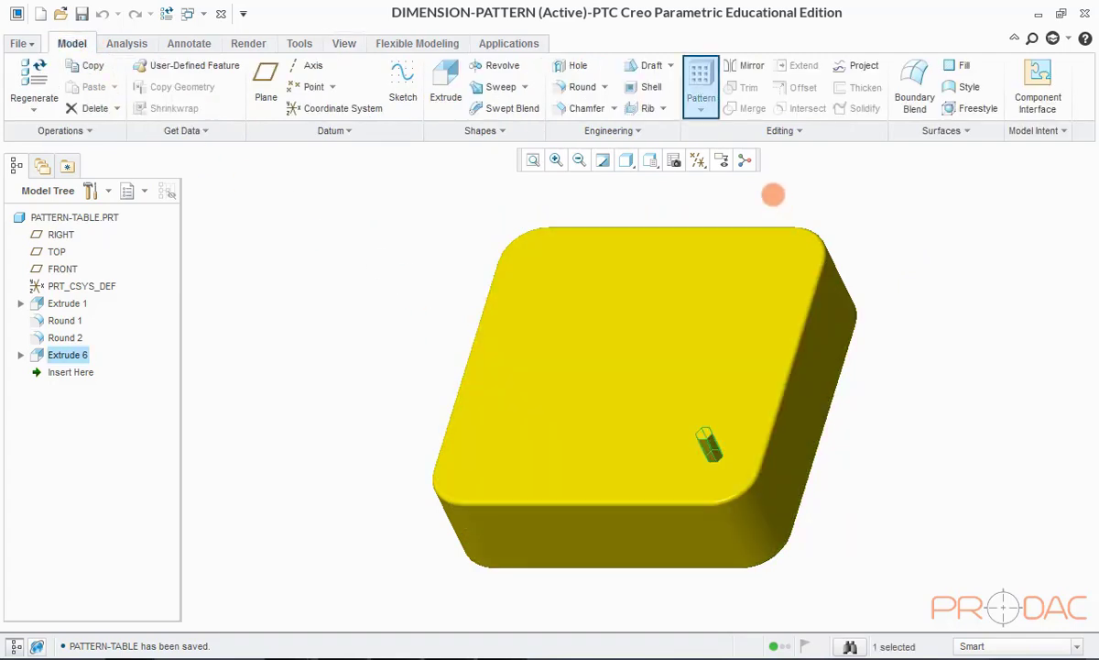
{"action": "left_click", "coordinate": [701, 87]}
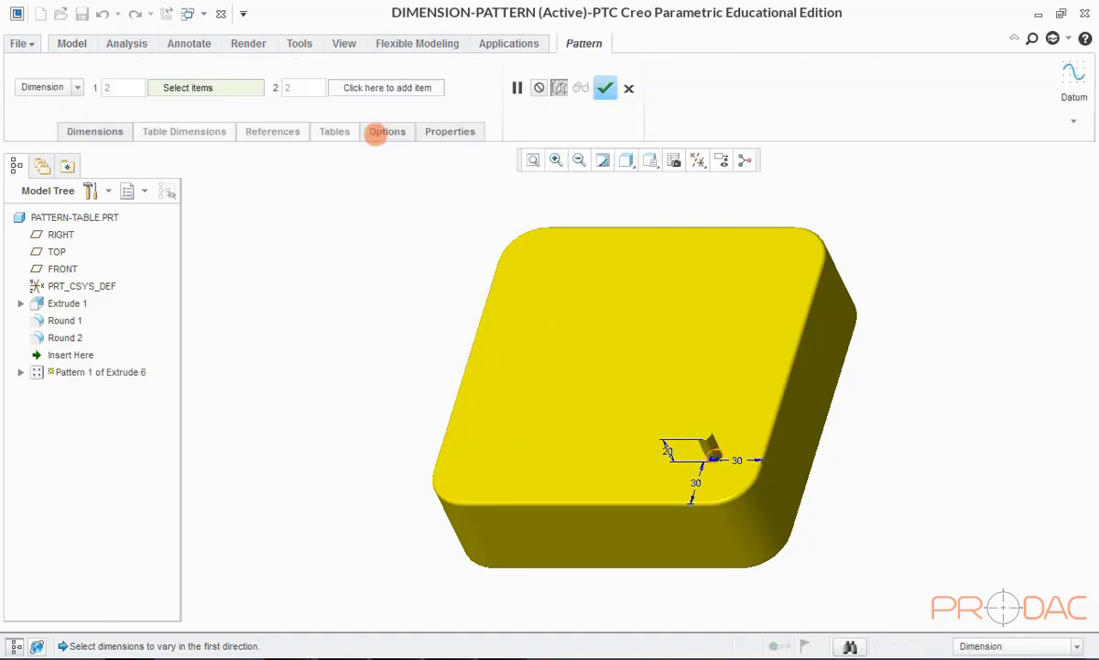
{"action": "left_click", "coordinate": [75, 87]}
{"action": "scroll", "coordinate": [69, 142], "scroll_direction": "down", "scroll_amount": 1}
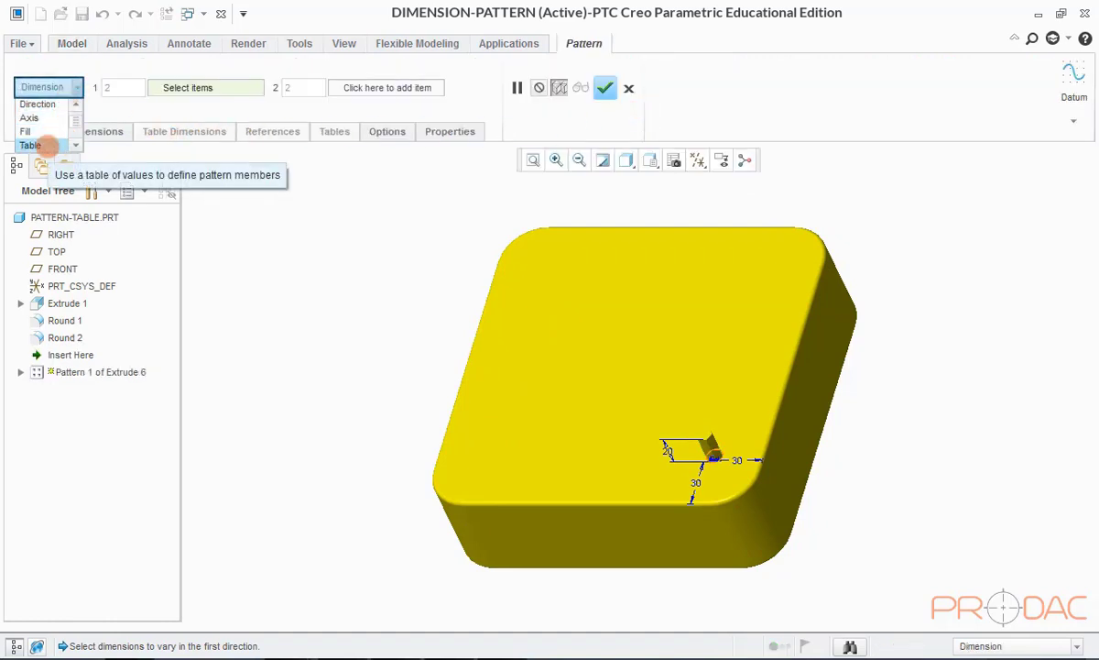
{"action": "left_click", "coordinate": [43, 144]}
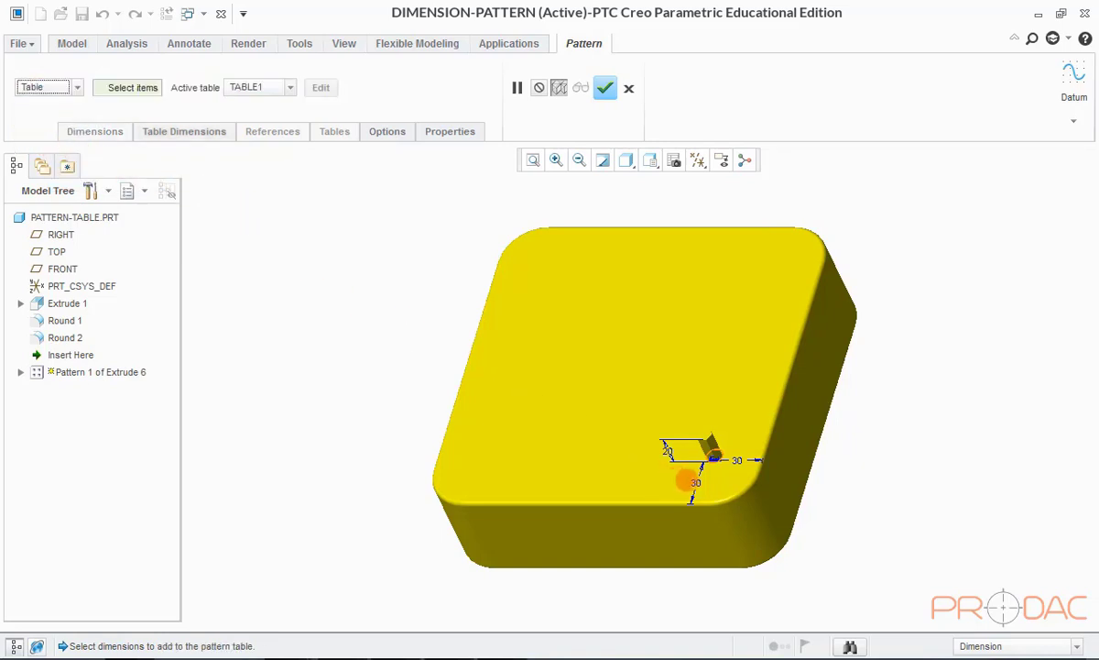
{"action": "left_click", "coordinate": [696, 483]}
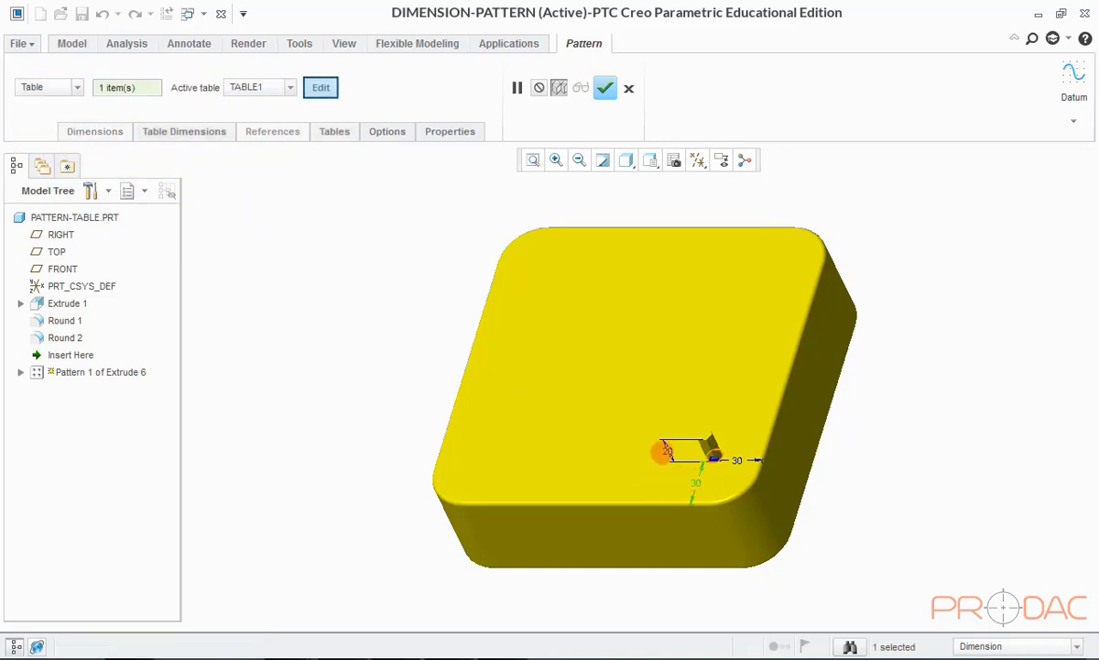
{"action": "left_click", "coordinate": [670, 453], "text": "ctrl"}
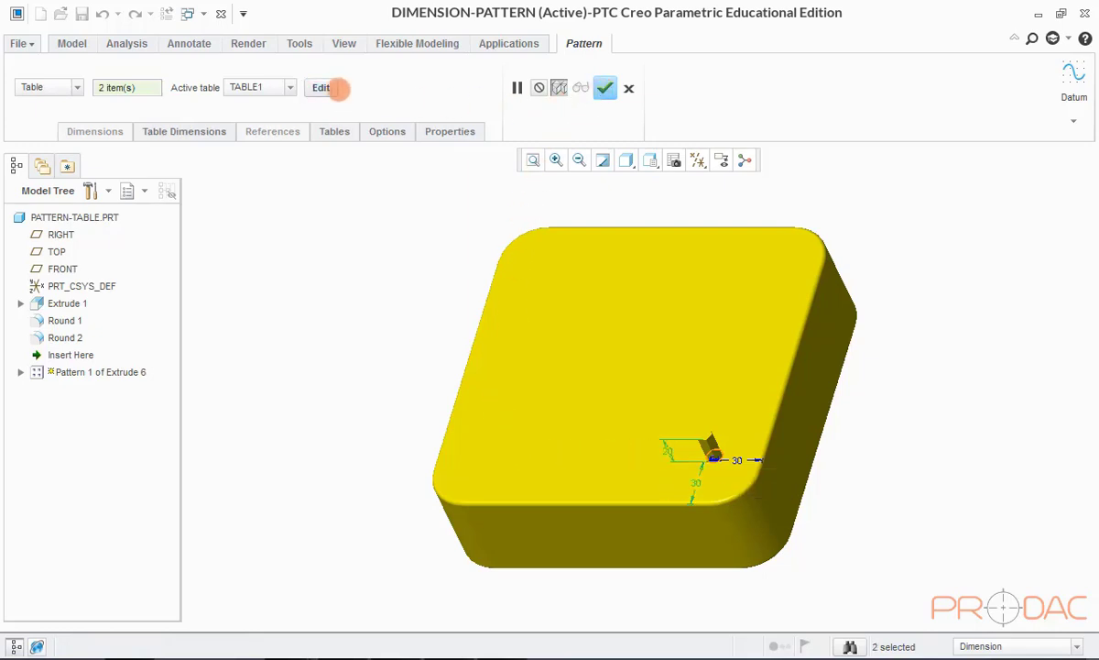
Step: Edit the pattern table and enter the member indices 1, 2, 3 and 4 in rows R12 to R15
{"action": "left_click", "coordinate": [321, 87]}
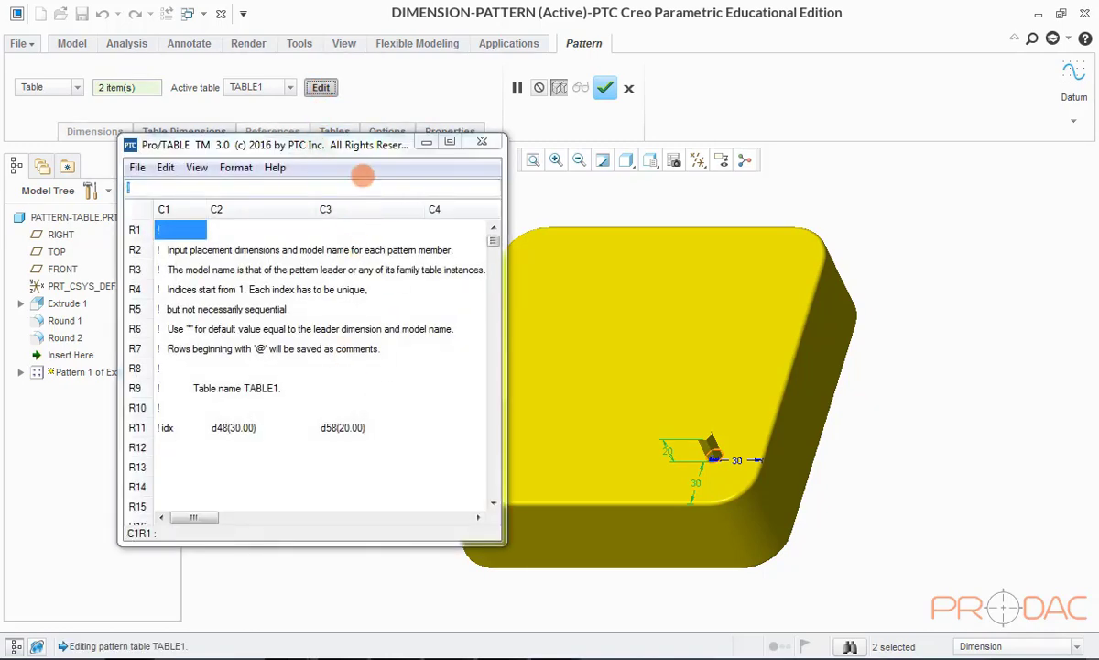
{"action": "left_click_drag", "start_coordinate": [350, 150], "coordinate": [307, 117]}
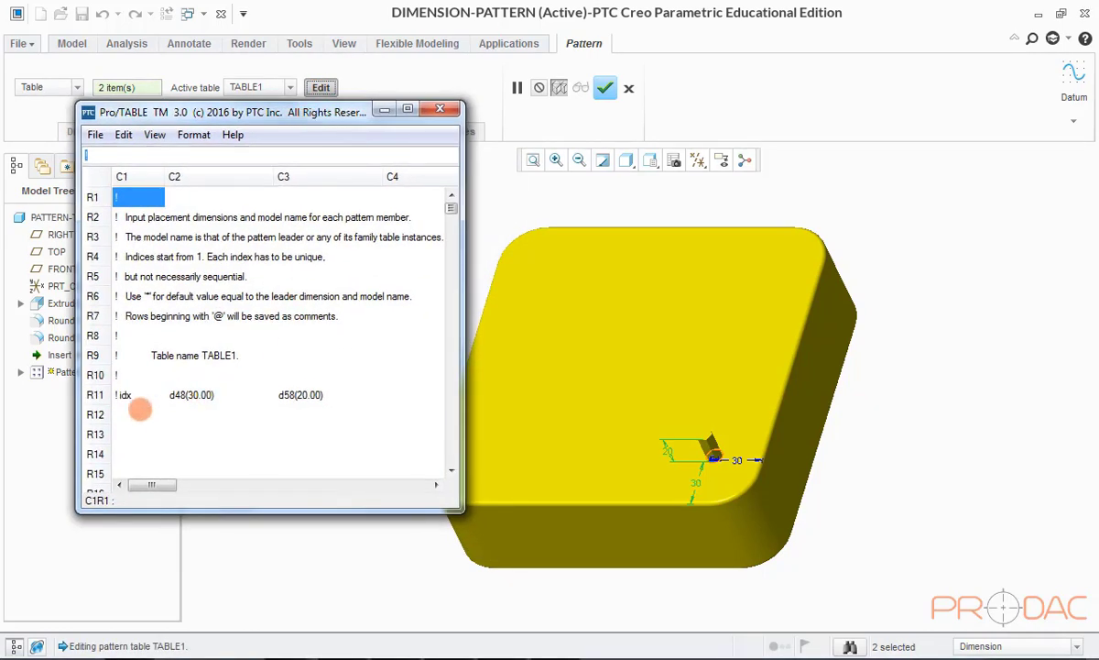
{"action": "left_click", "coordinate": [126, 414]}
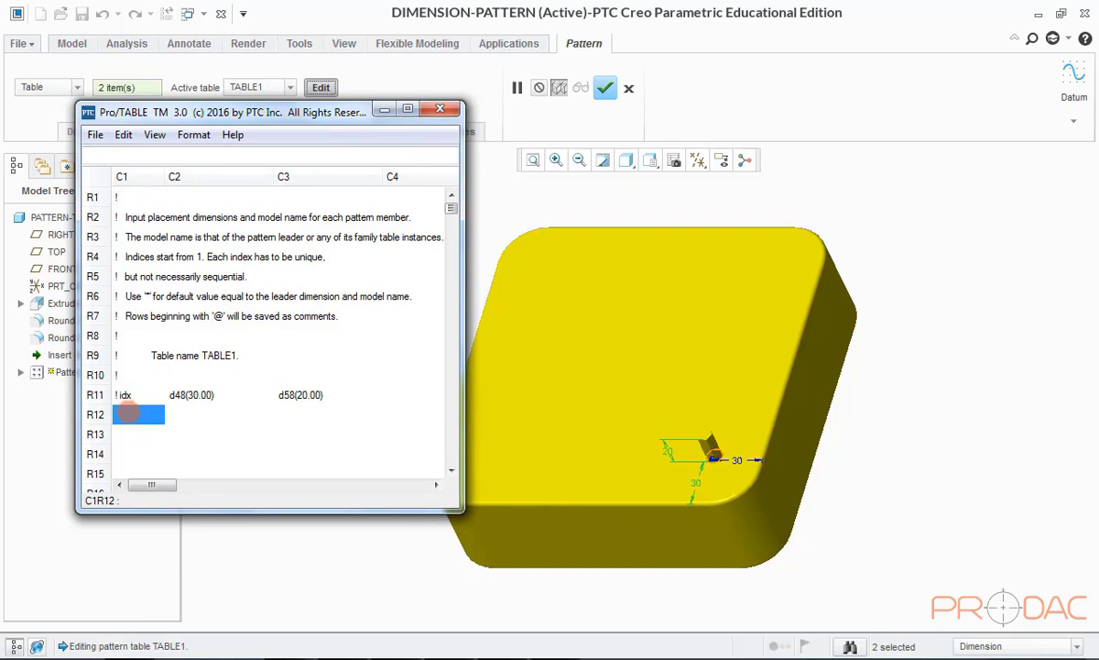
{"action": "type", "text": "1"}
{"action": "left_click", "coordinate": [129, 435]}
{"action": "type", "text": "2"}
{"action": "left_click", "coordinate": [149, 449]}
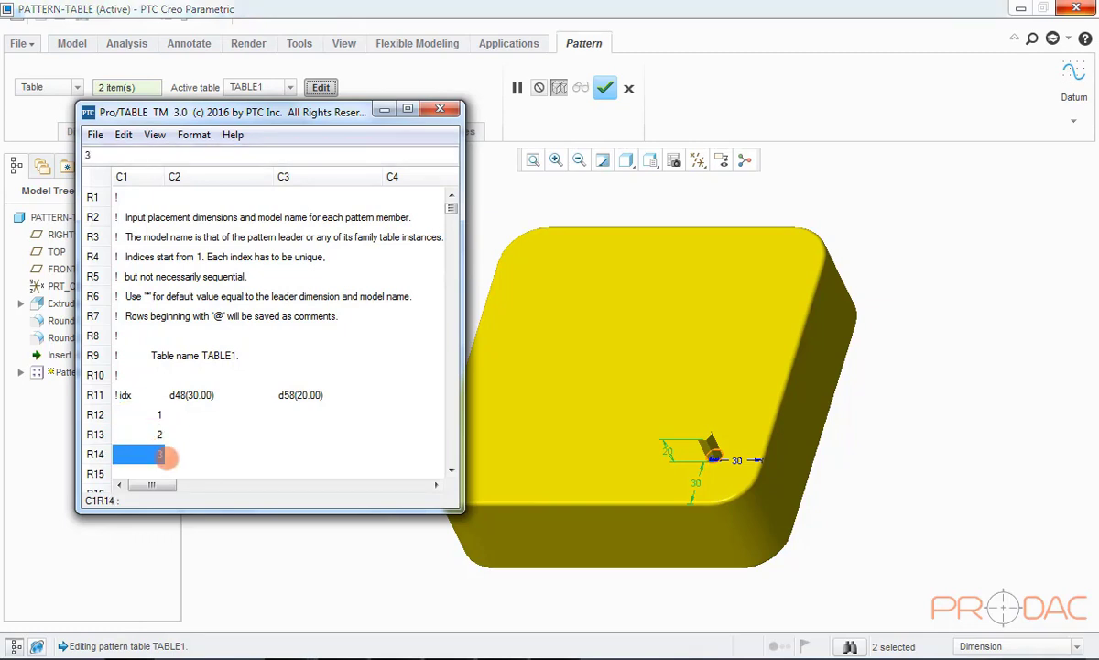
{"action": "scroll", "coordinate": [380, 418], "scroll_direction": "down", "scroll_amount": 1}
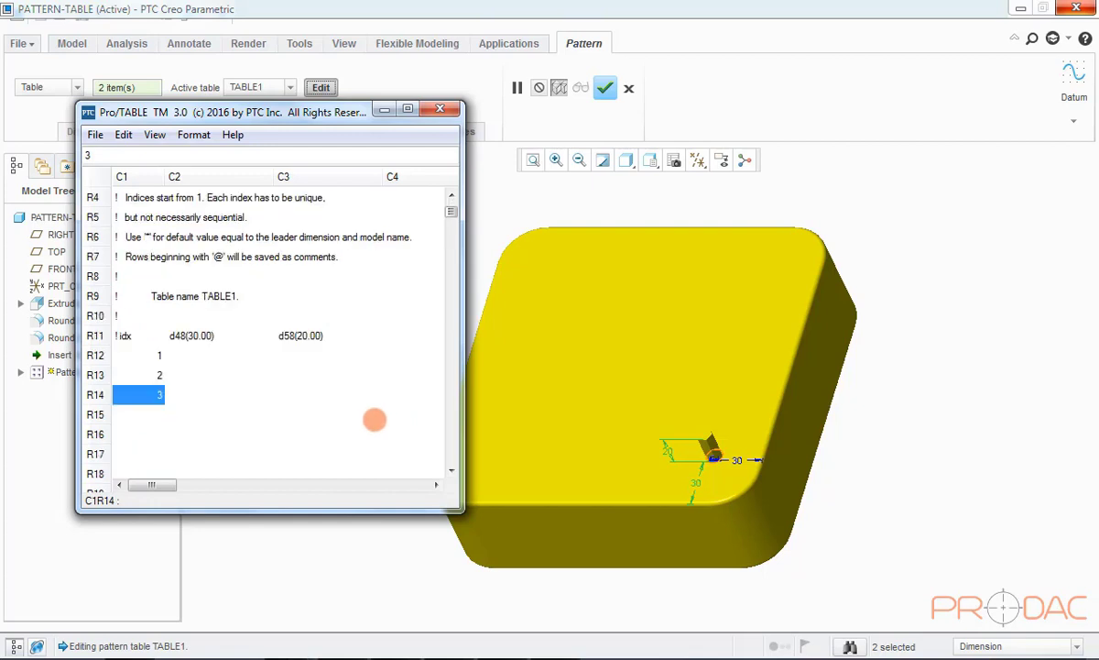
{"action": "left_click", "coordinate": [146, 417]}
{"action": "type", "text": "4"}
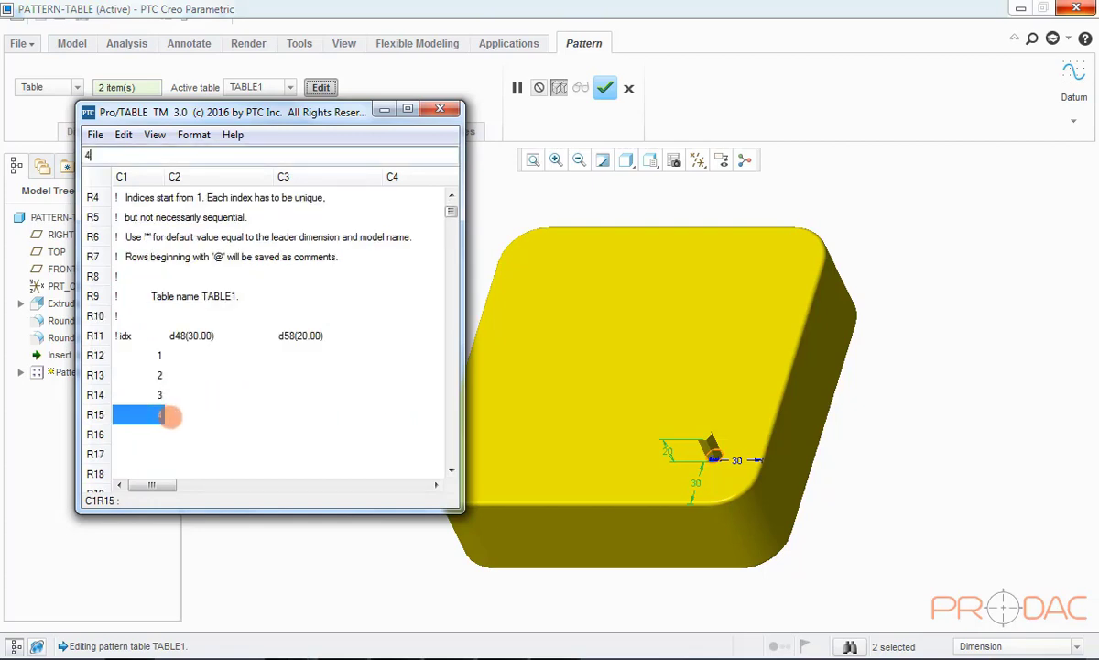
Step: Fill the d48 column for members 1 to 4 with the offsets 45, 80, 120 and 160
{"action": "left_click", "coordinate": [187, 356]}
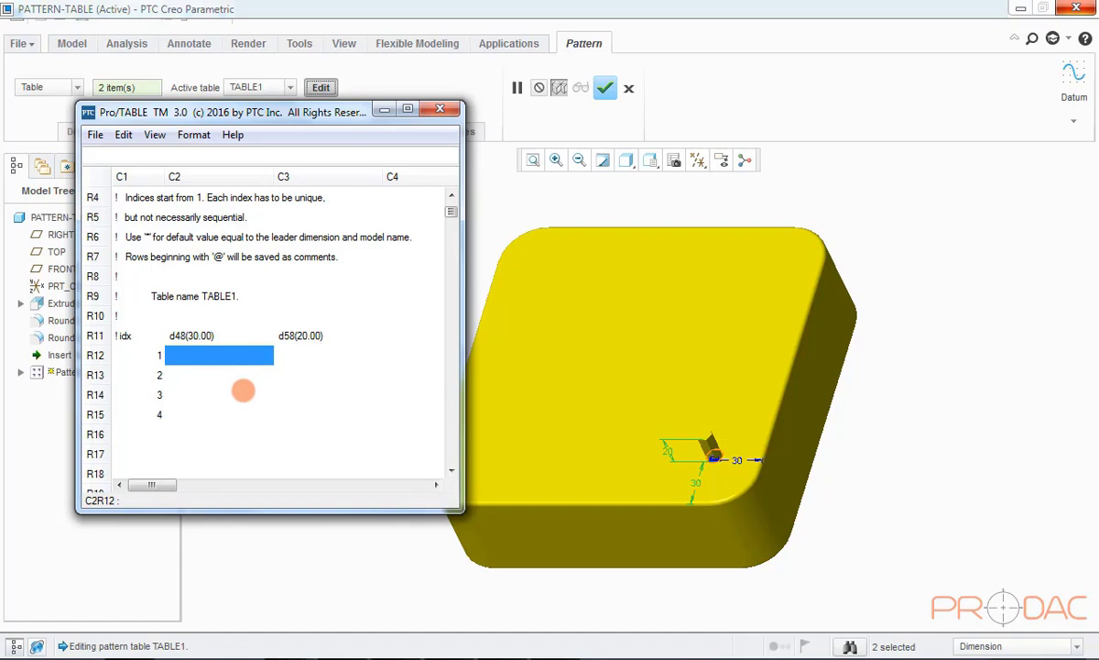
{"action": "type", "text": "45"}
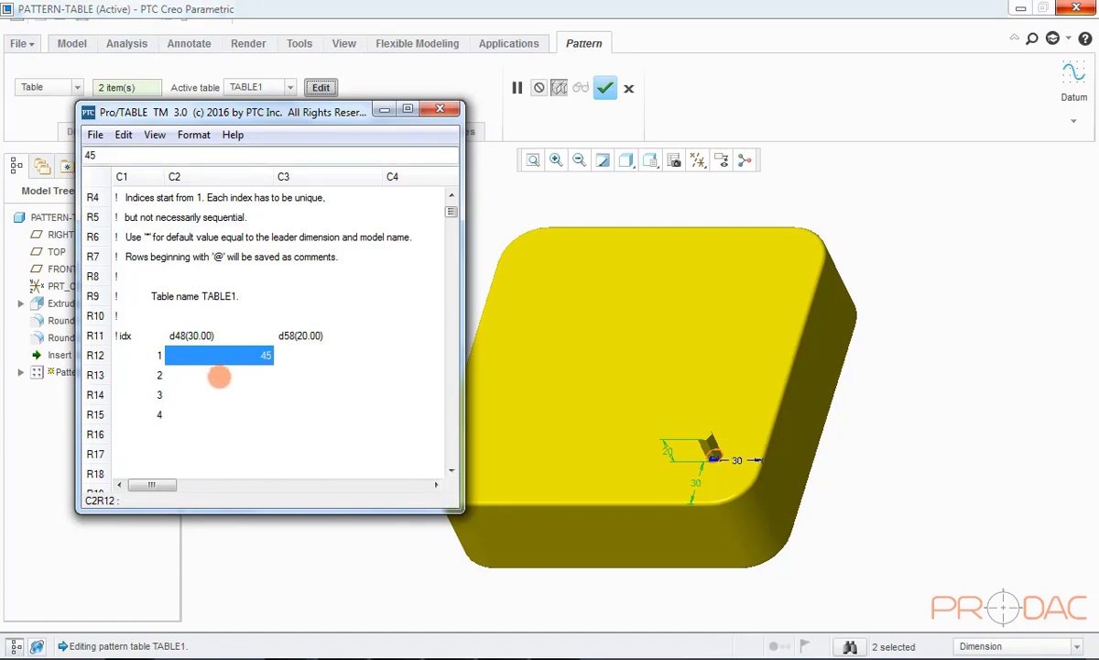
{"action": "left_click", "coordinate": [218, 374]}
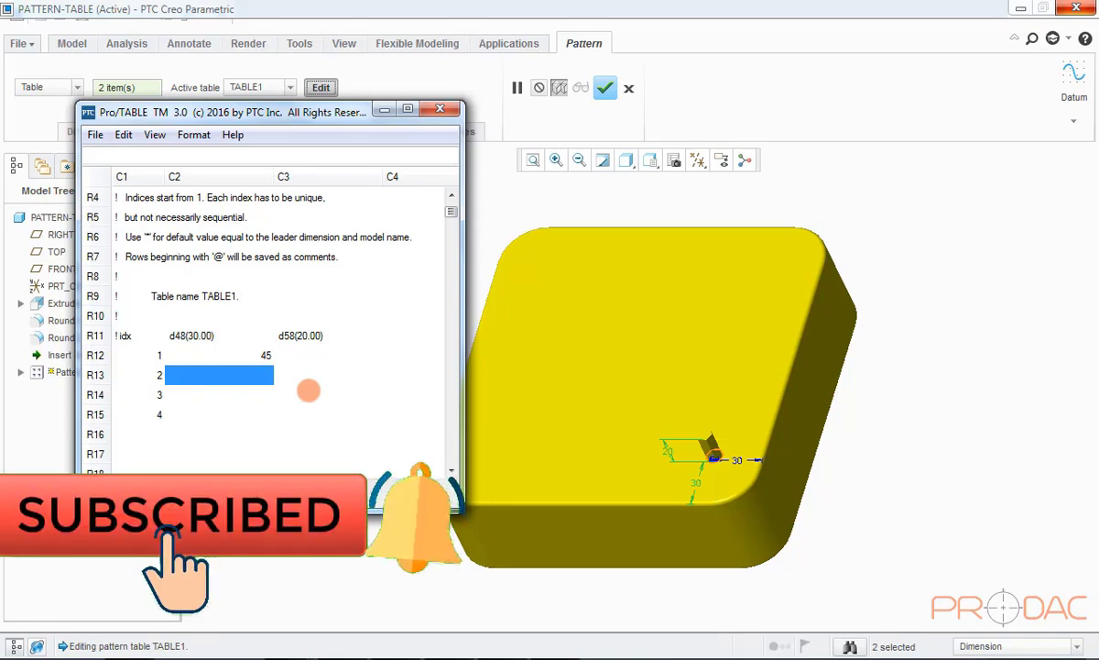
{"action": "type", "text": "80"}
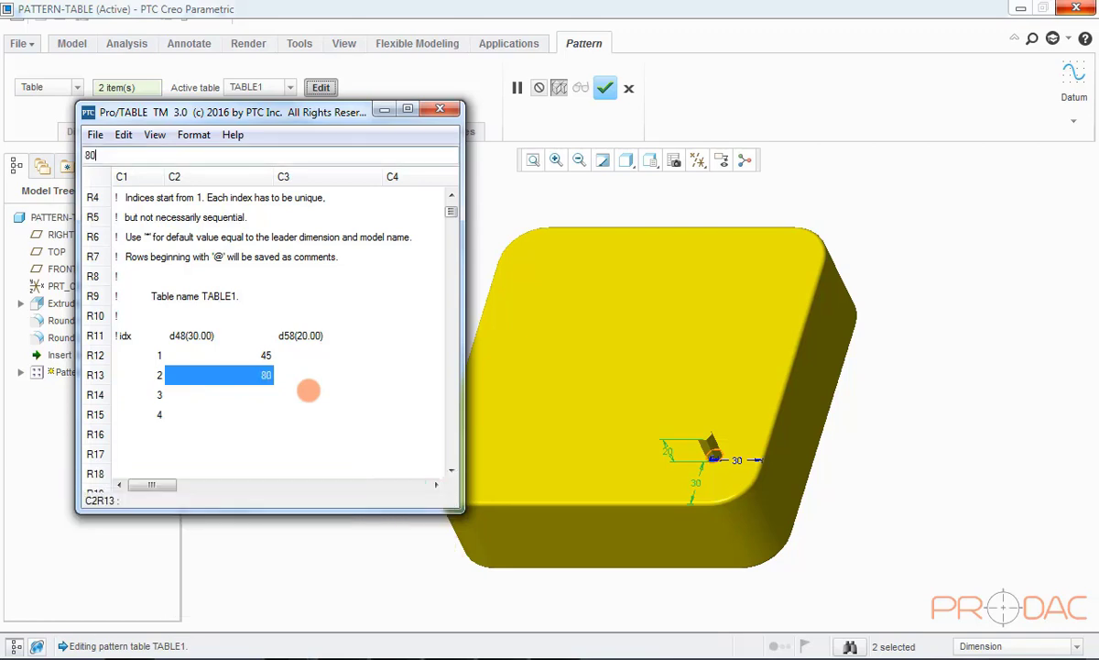
{"action": "left_click", "coordinate": [244, 397]}
{"action": "type", "text": "12"}
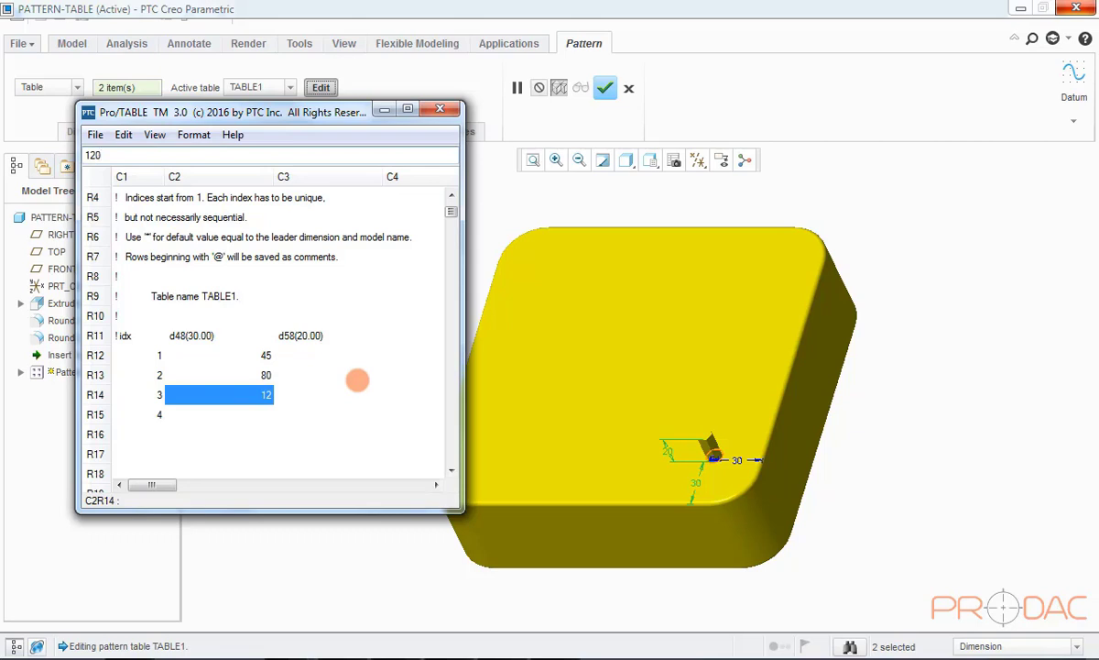
{"action": "type", "text": "0"}
{"action": "key", "text": "Return"}
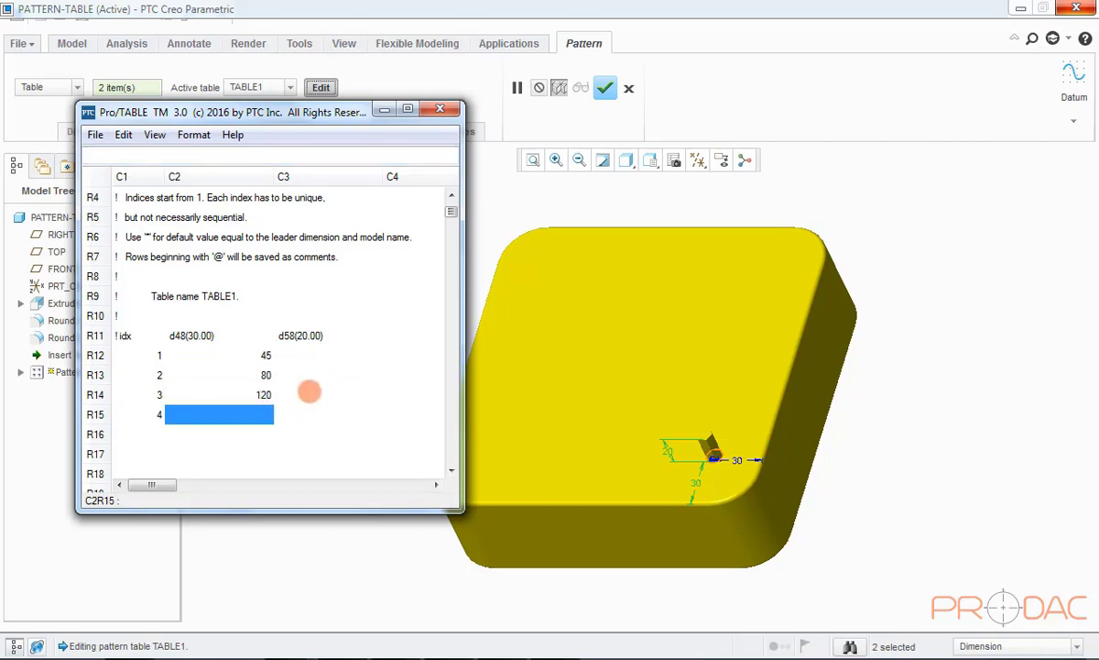
{"action": "type", "text": "160"}
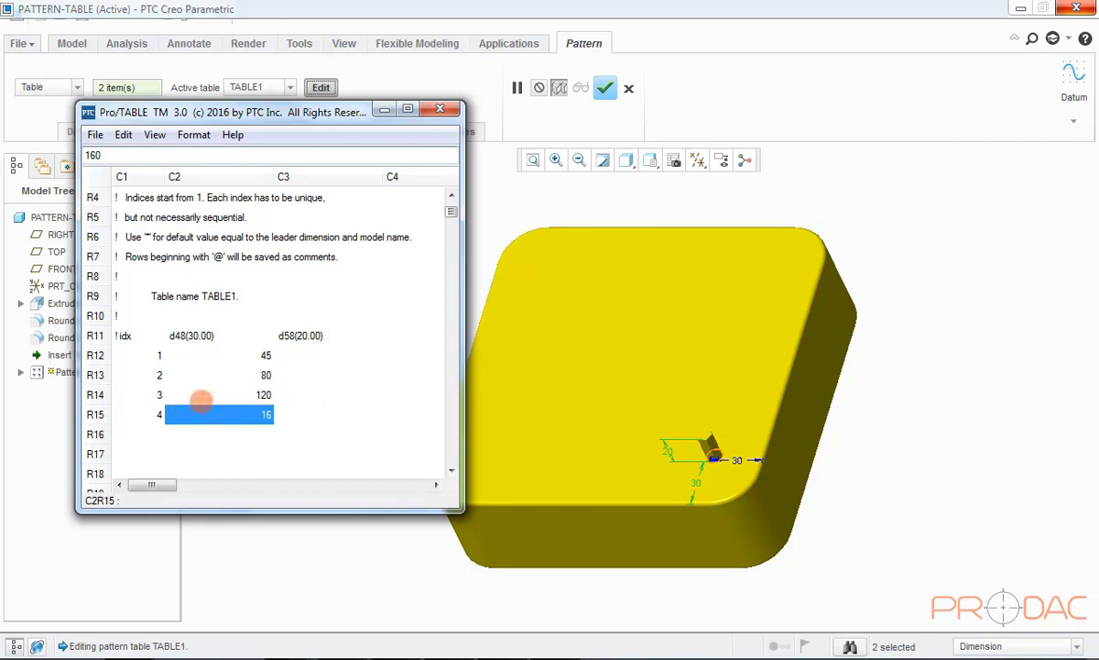
Step: Fill the d58 column for members 1 to 4 with the depths 30, 40, 50 and 60
{"action": "left_click", "coordinate": [306, 375]}
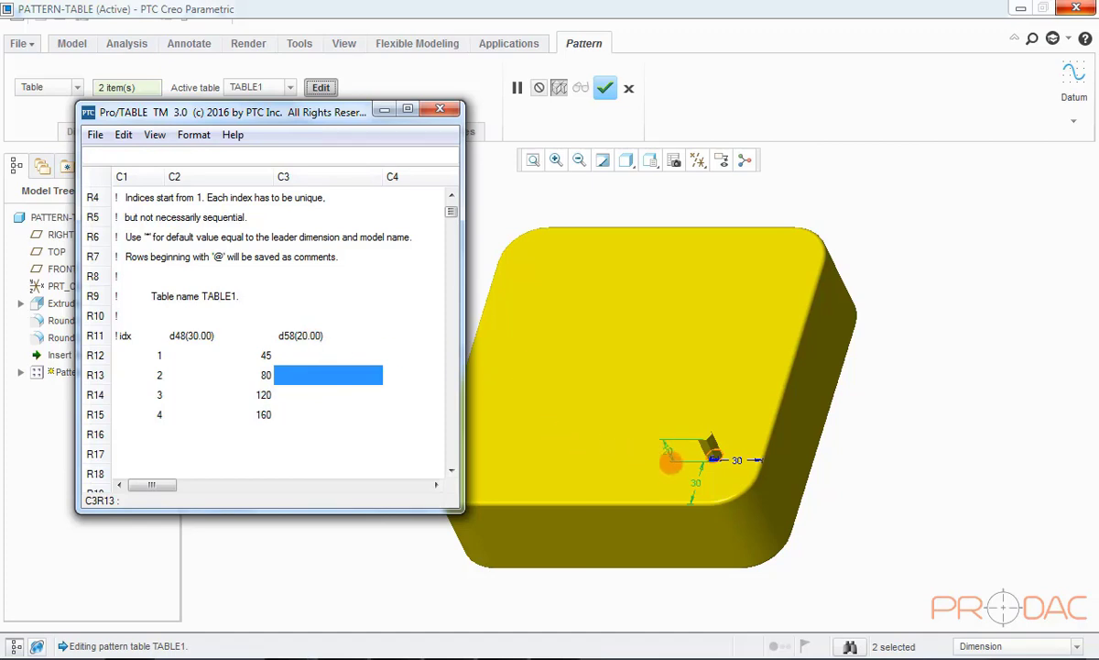
{"action": "left_click", "coordinate": [298, 355]}
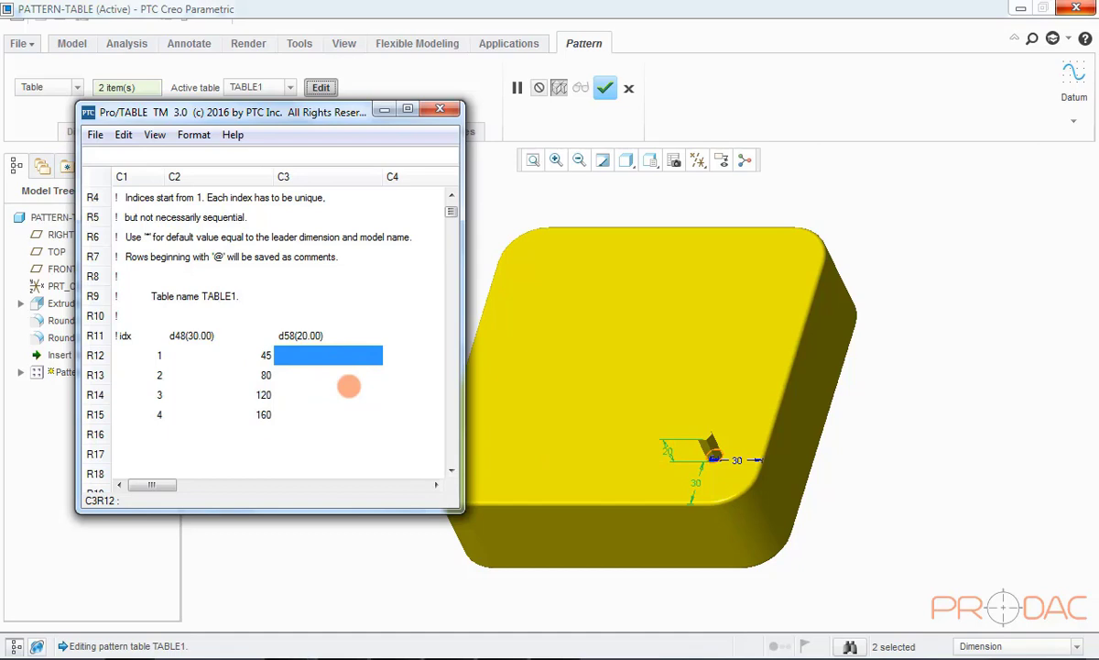
{"action": "type", "text": "30"}
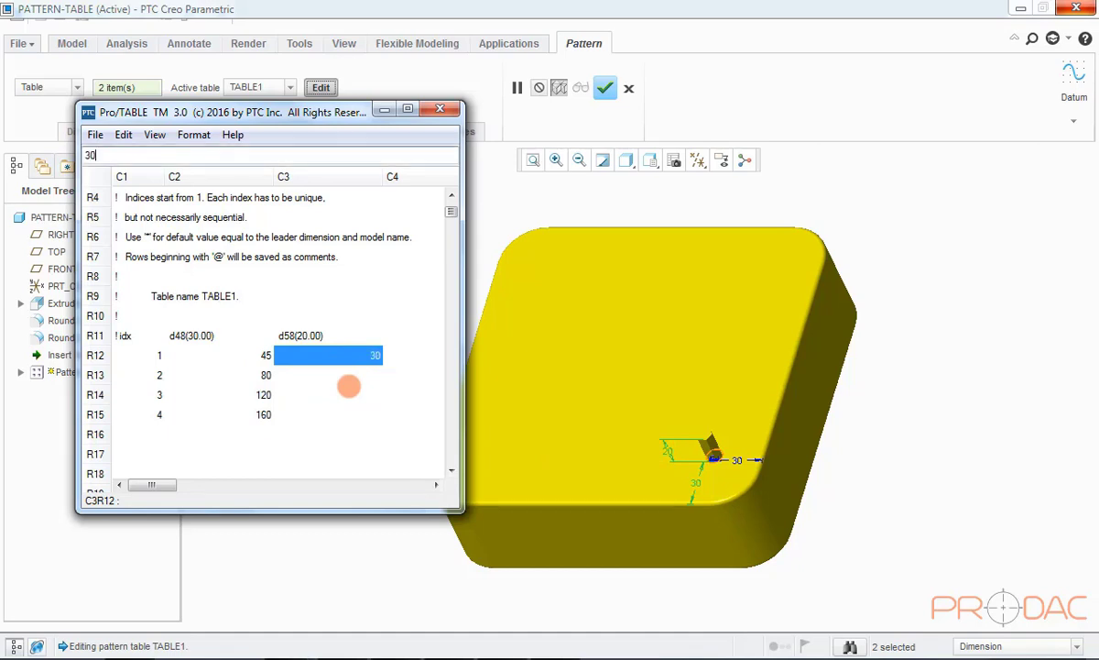
{"action": "left_click", "coordinate": [321, 381]}
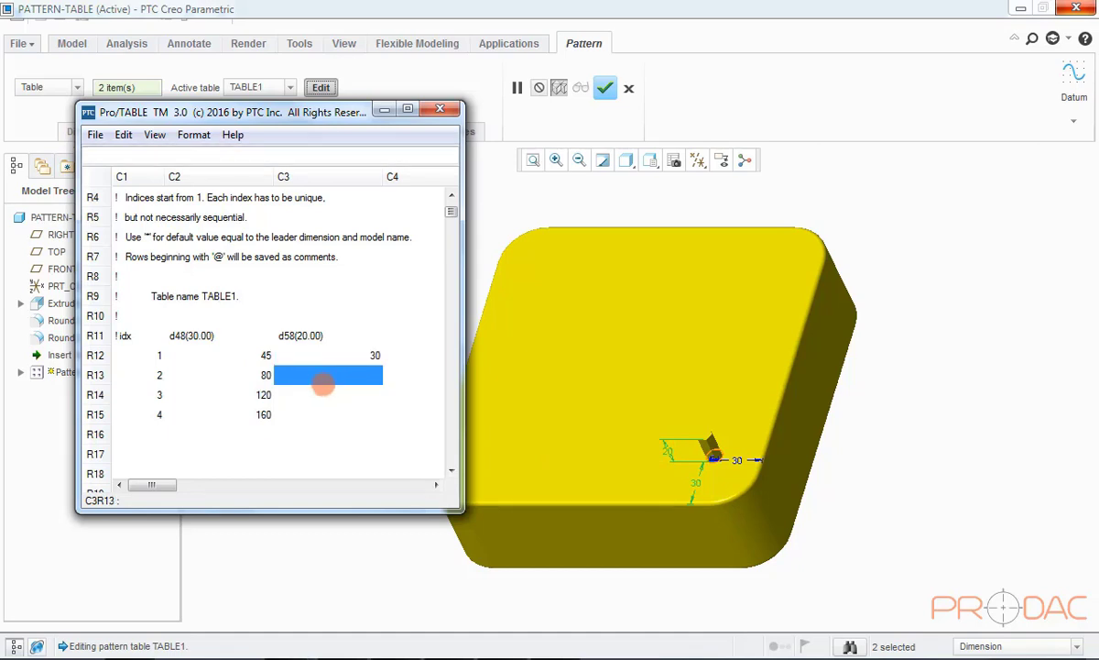
{"action": "type", "text": "49"}
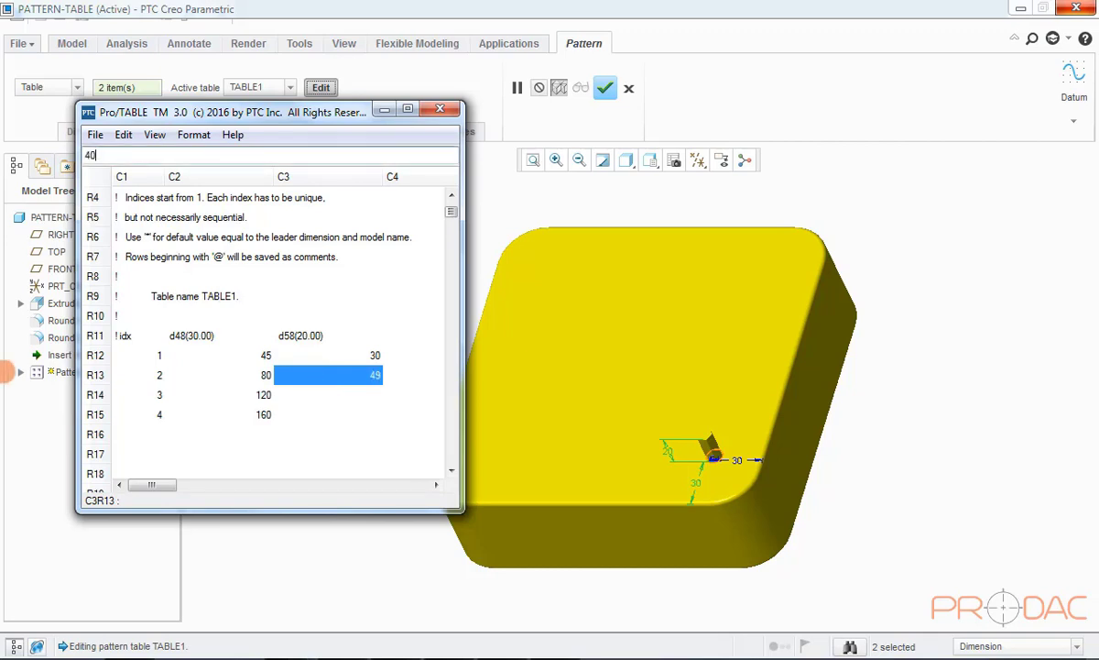
{"action": "left_click", "coordinate": [344, 394]}
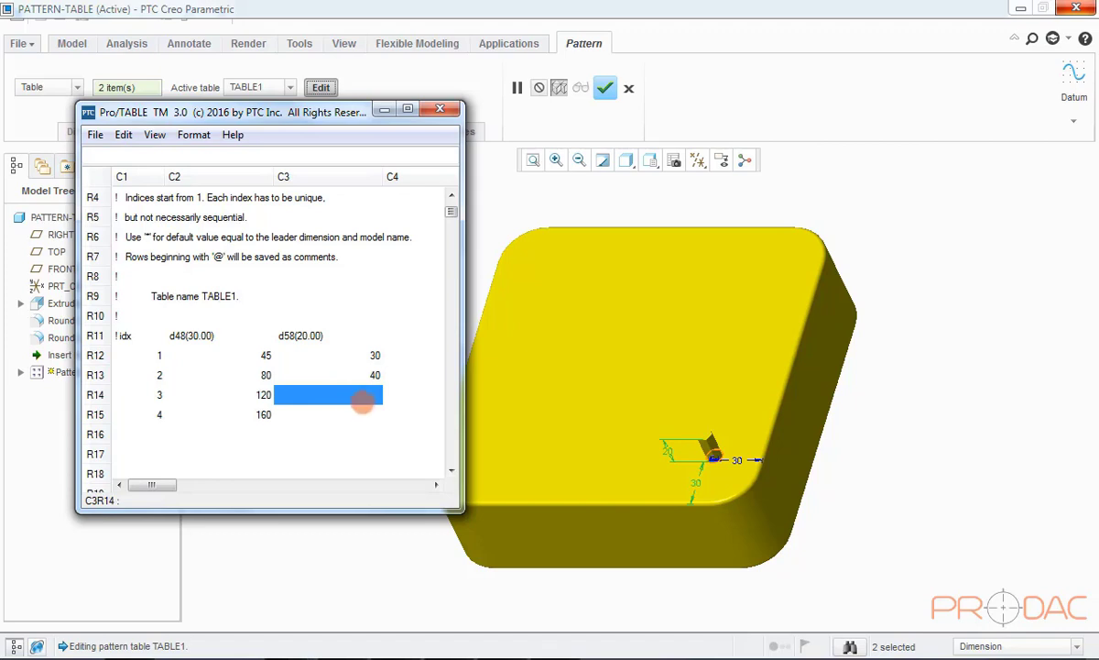
{"action": "type", "text": "50"}
{"action": "key", "text": "Return"}
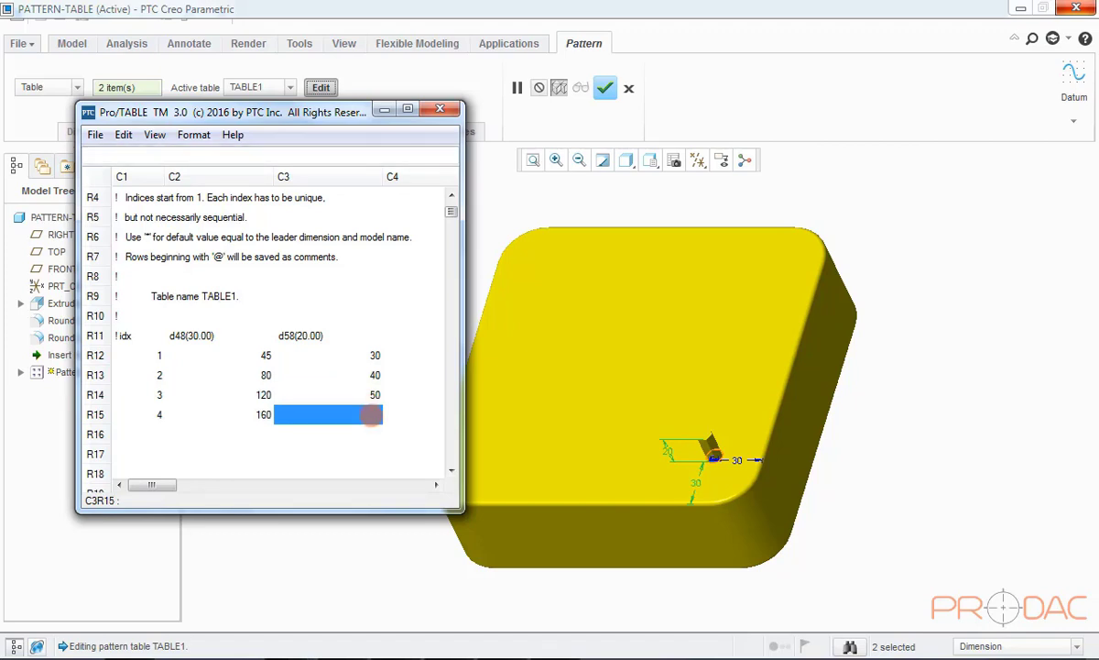
{"action": "type", "text": "60"}
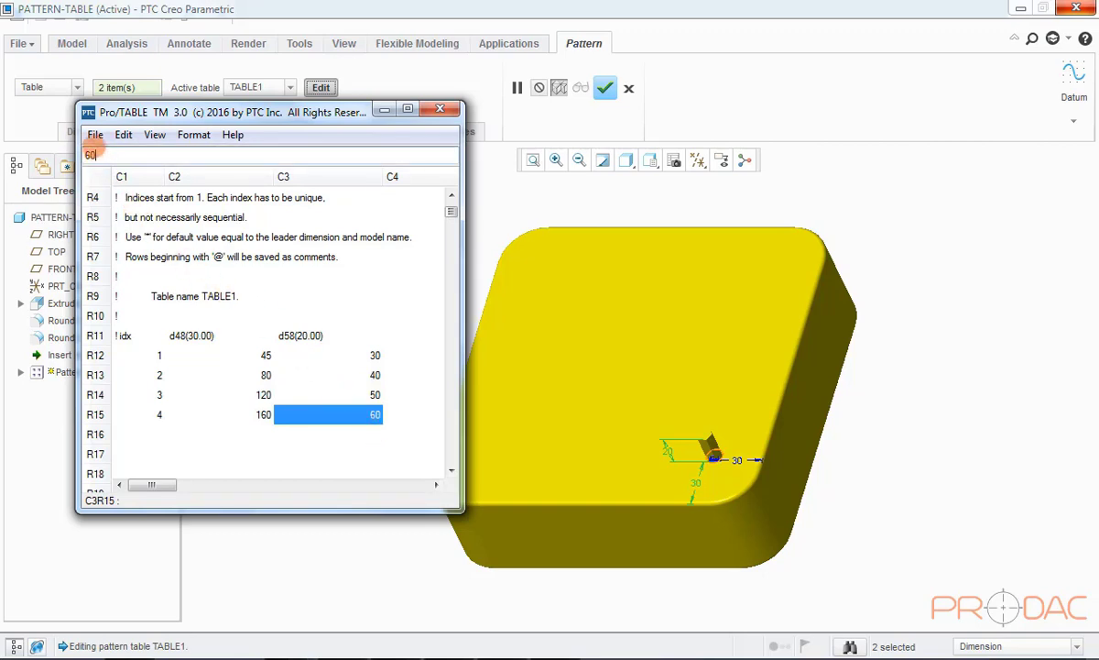
Step: Save the filled-in pattern table and close its editor
{"action": "left_click", "coordinate": [94, 136]}
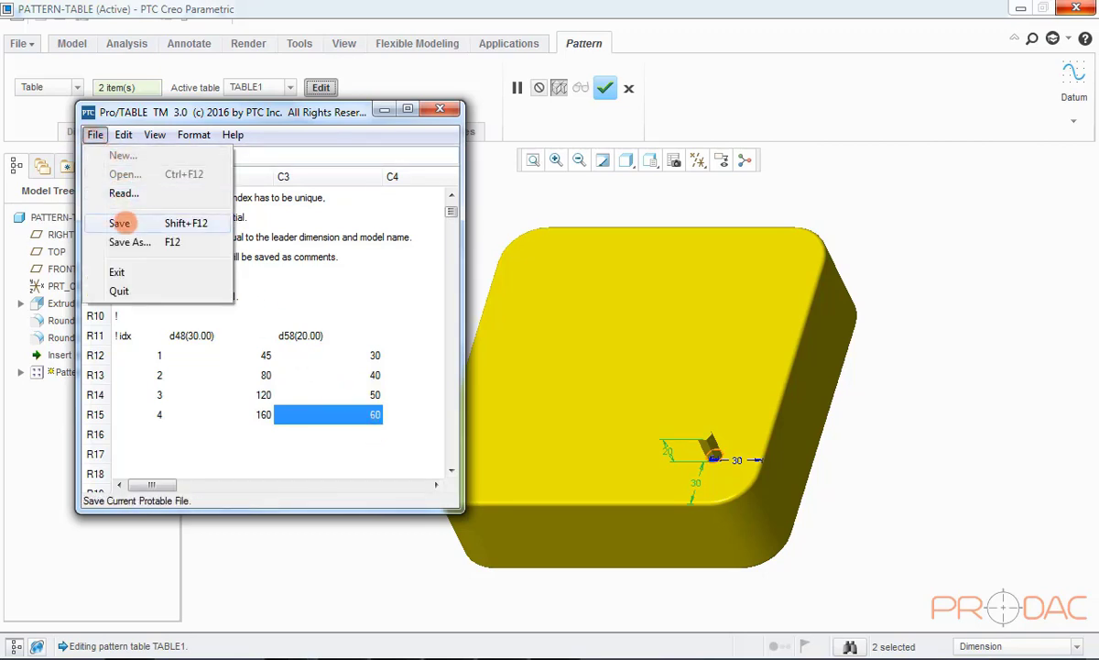
{"action": "left_click", "coordinate": [119, 223]}
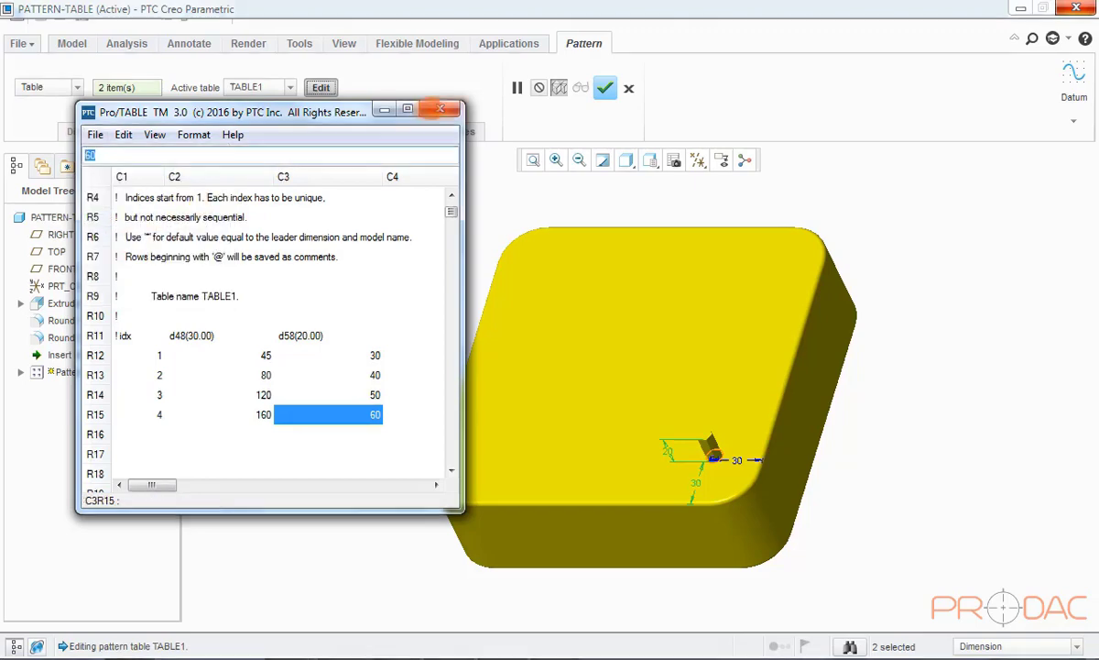
{"action": "left_click", "coordinate": [439, 109]}
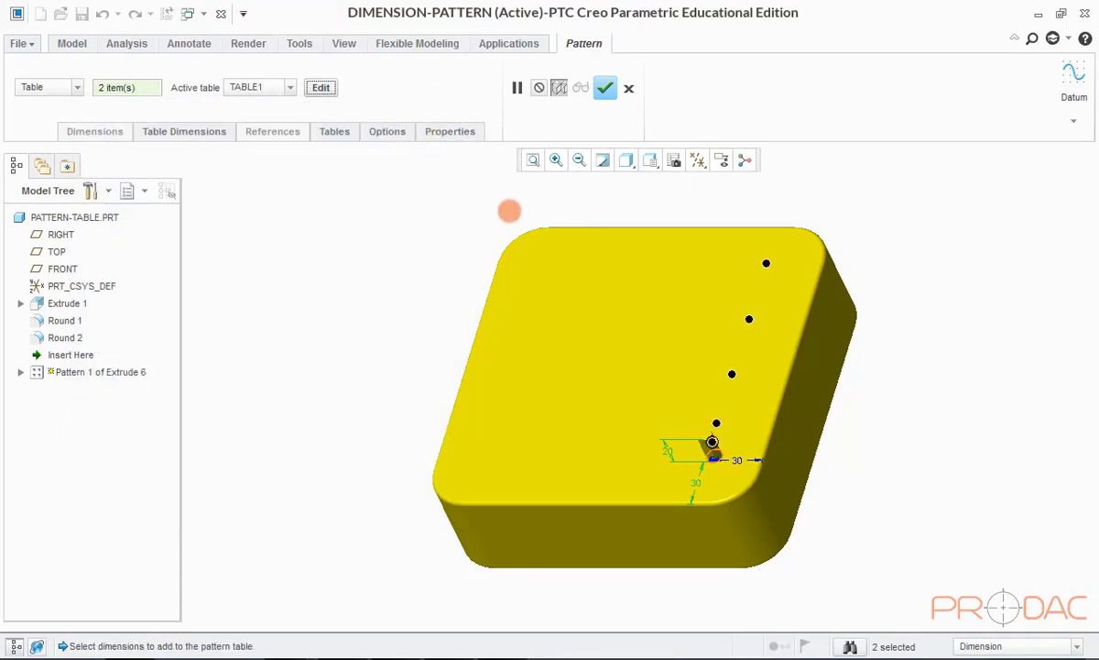
Step: Complete the table pattern of the hexagonal cut and restore the default orientation
{"action": "middle_click_drag", "start_coordinate": [626, 339], "coordinate": [582, 365]}
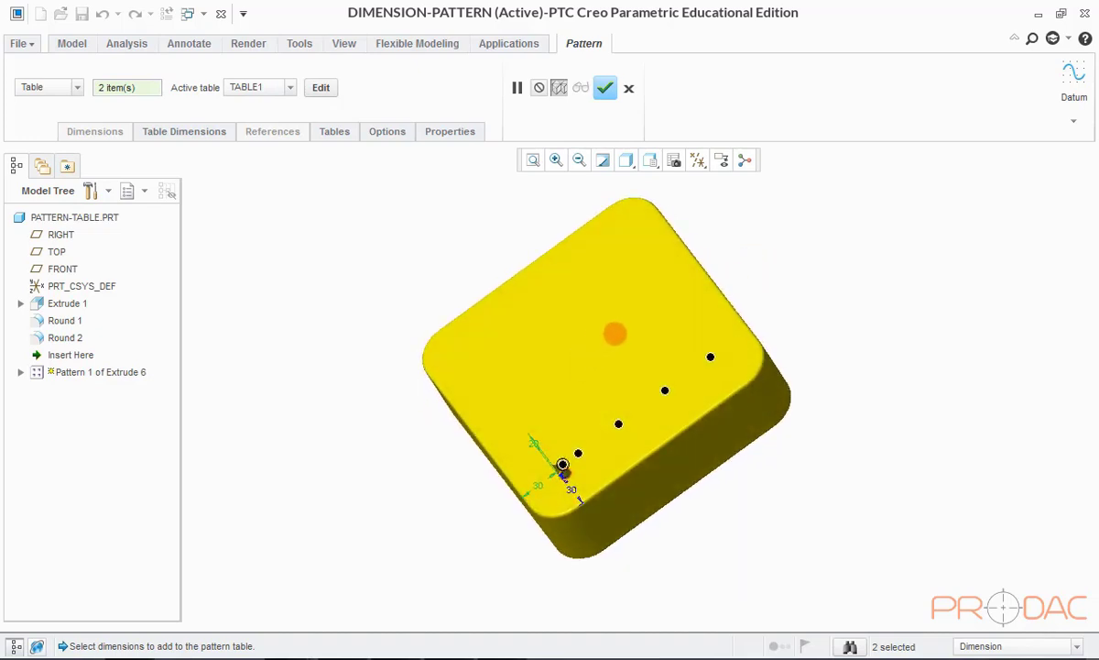
{"action": "middle_click_drag", "start_coordinate": [577, 314], "coordinate": [542, 231]}
{"action": "left_click", "coordinate": [604, 87]}
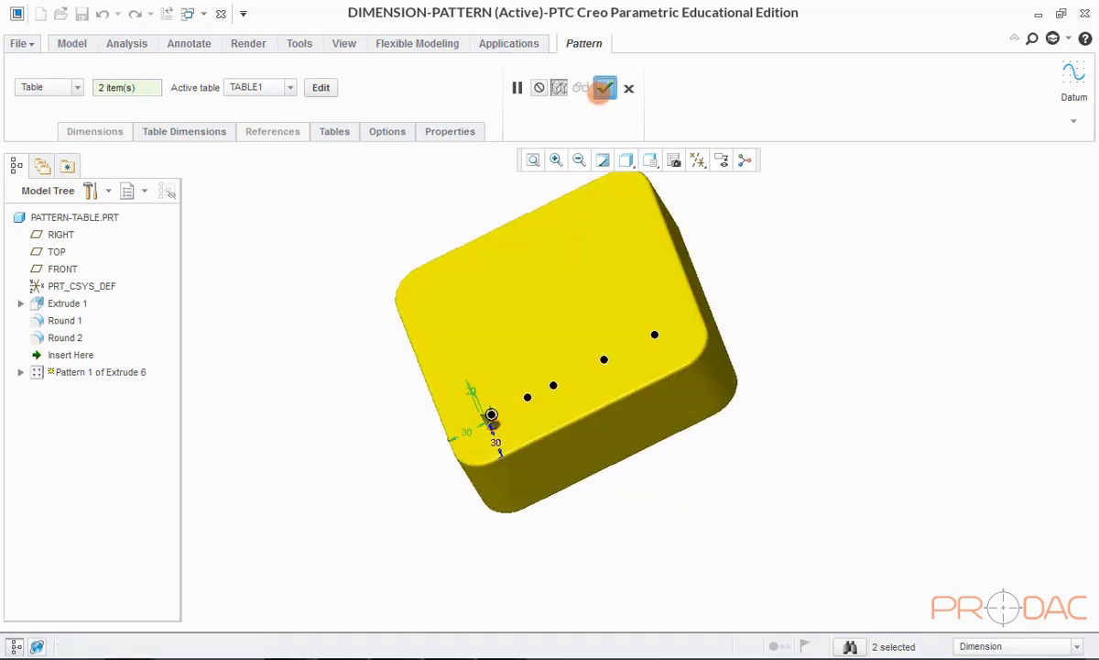
{"action": "middle_click_drag", "start_coordinate": [578, 343], "coordinate": [613, 319]}
{"action": "left_click", "coordinate": [792, 234]}
{"action": "key", "text": "ctrl+d"}
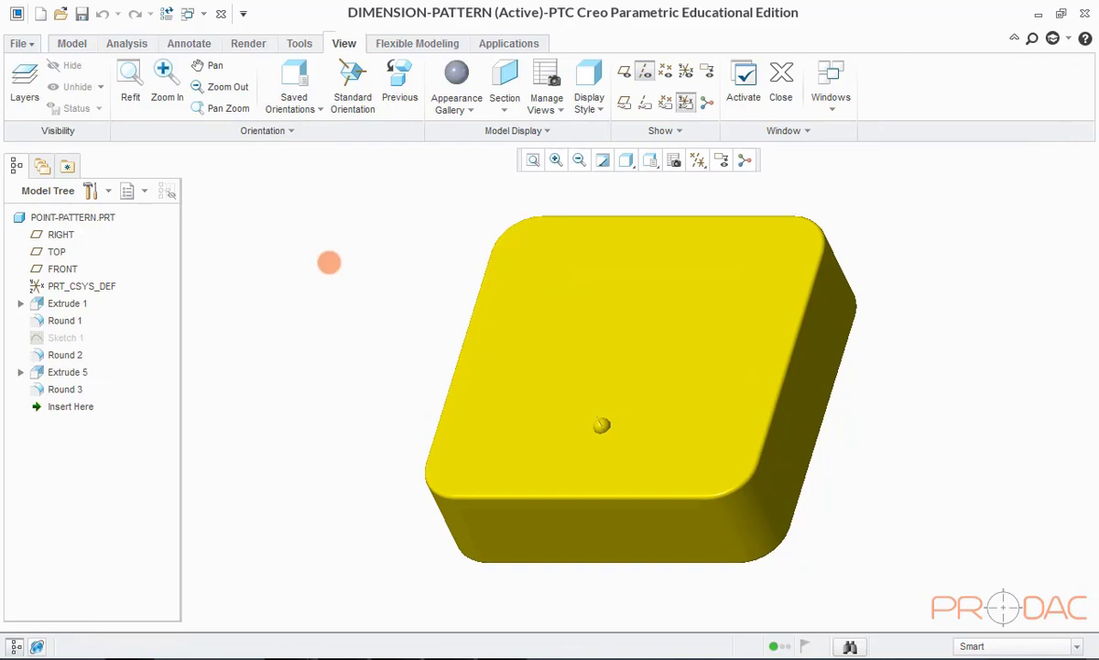
{"action": "left_click", "coordinate": [73, 43]}
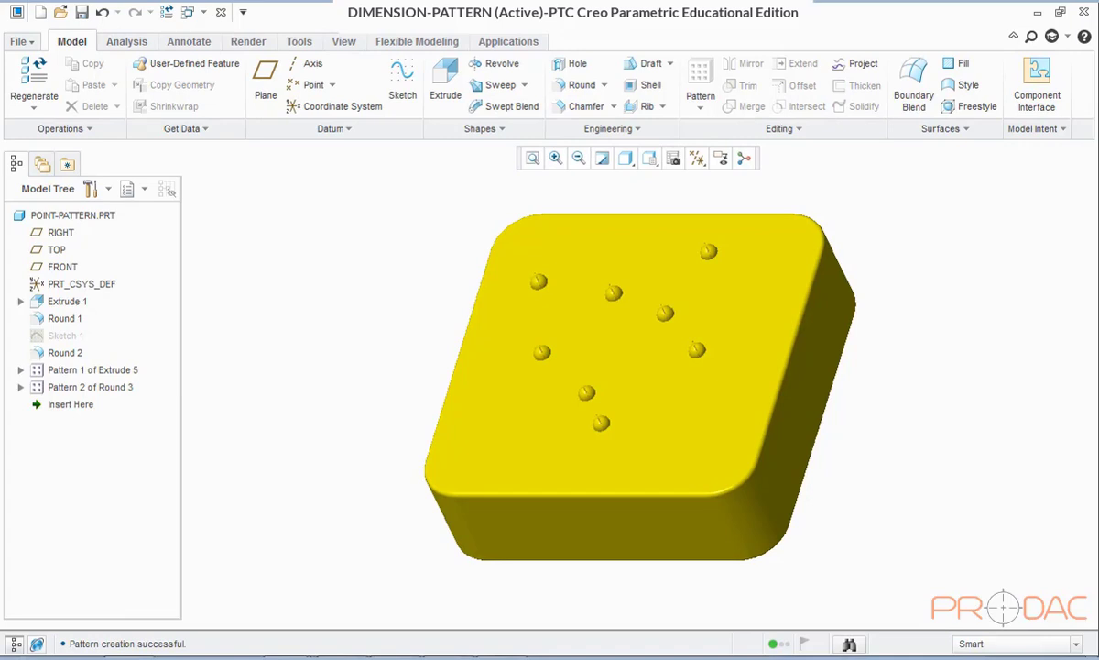
Step: Start a Point-type pattern of Extrude 5, the small round boss on the block's top face
{"action": "left_click", "coordinate": [603, 422]}
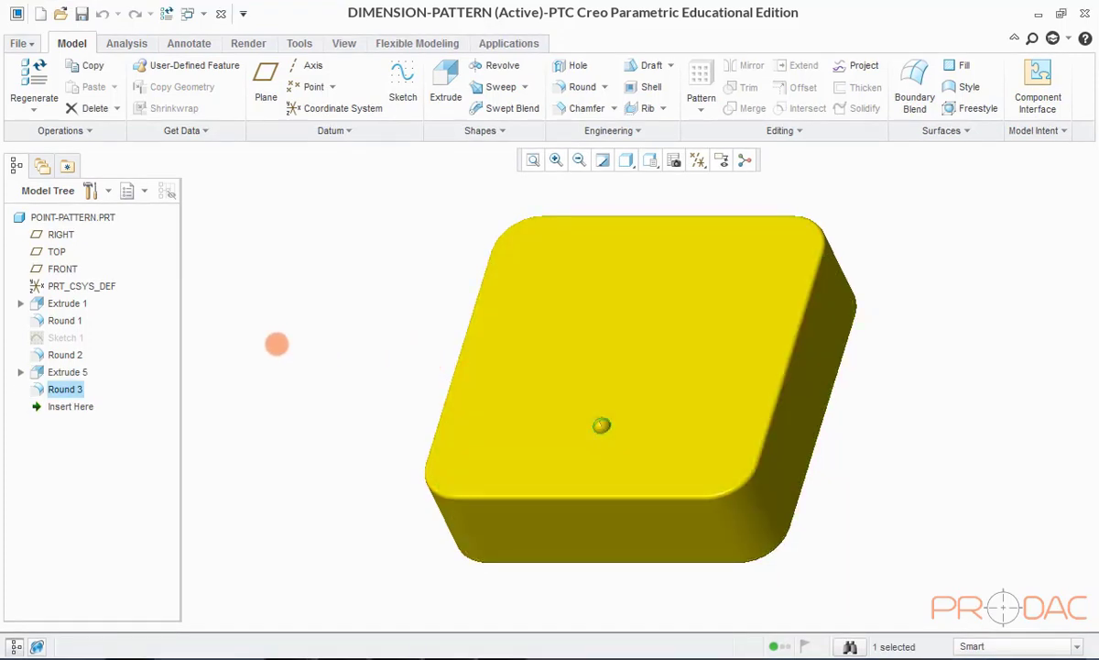
{"action": "left_click", "coordinate": [66, 371]}
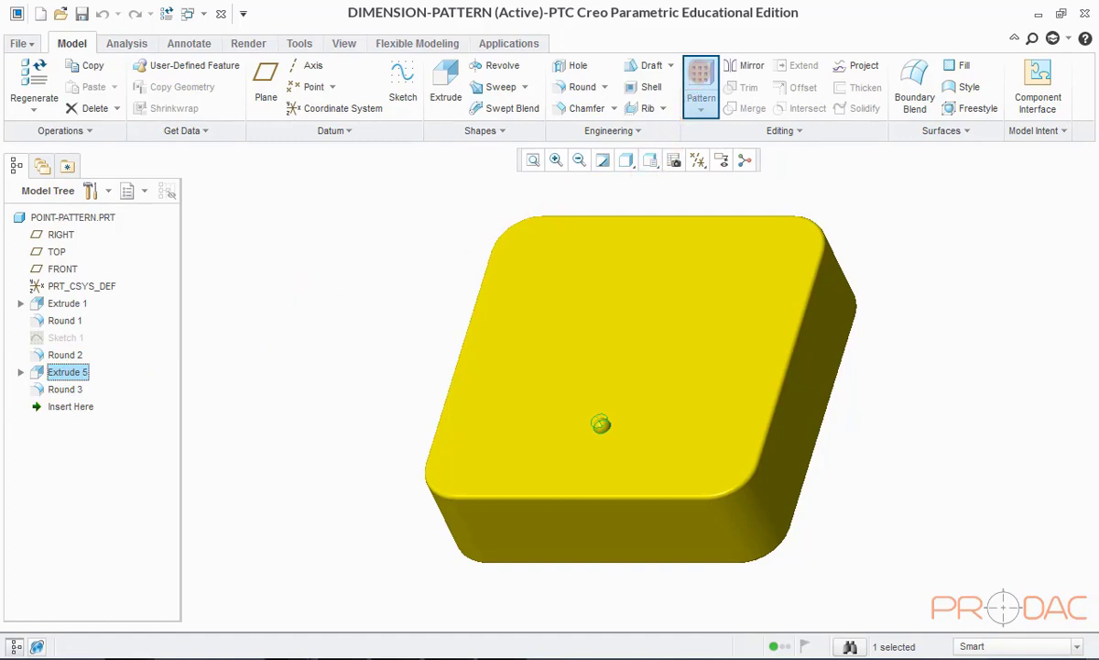
{"action": "left_click", "coordinate": [701, 78]}
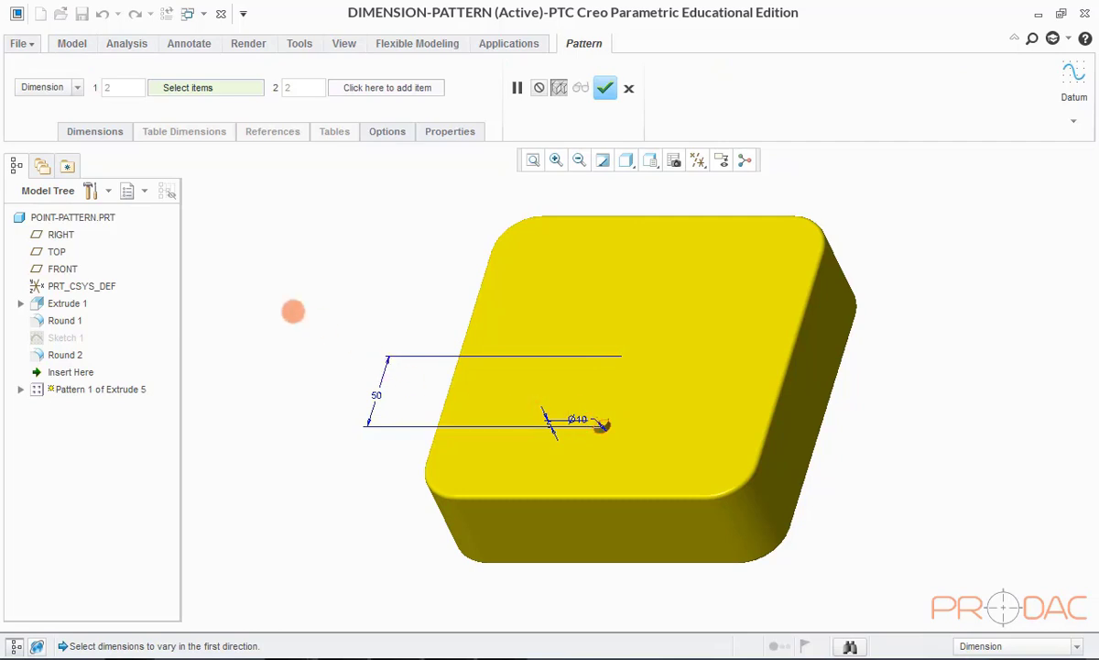
{"action": "left_click", "coordinate": [77, 87]}
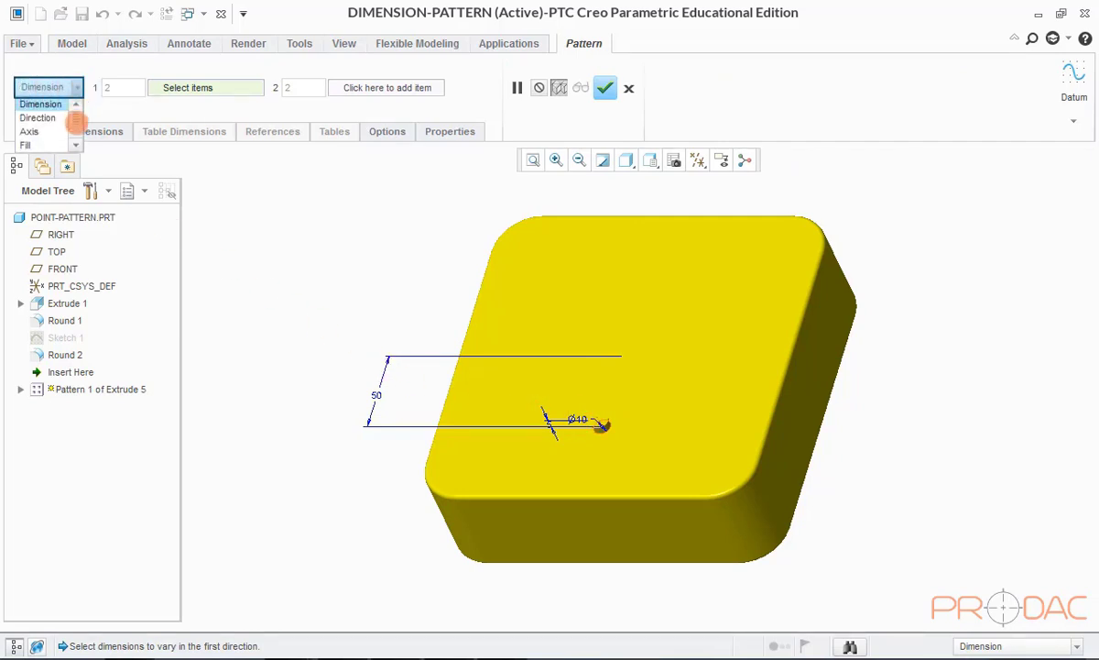
{"action": "left_click", "coordinate": [75, 145]}
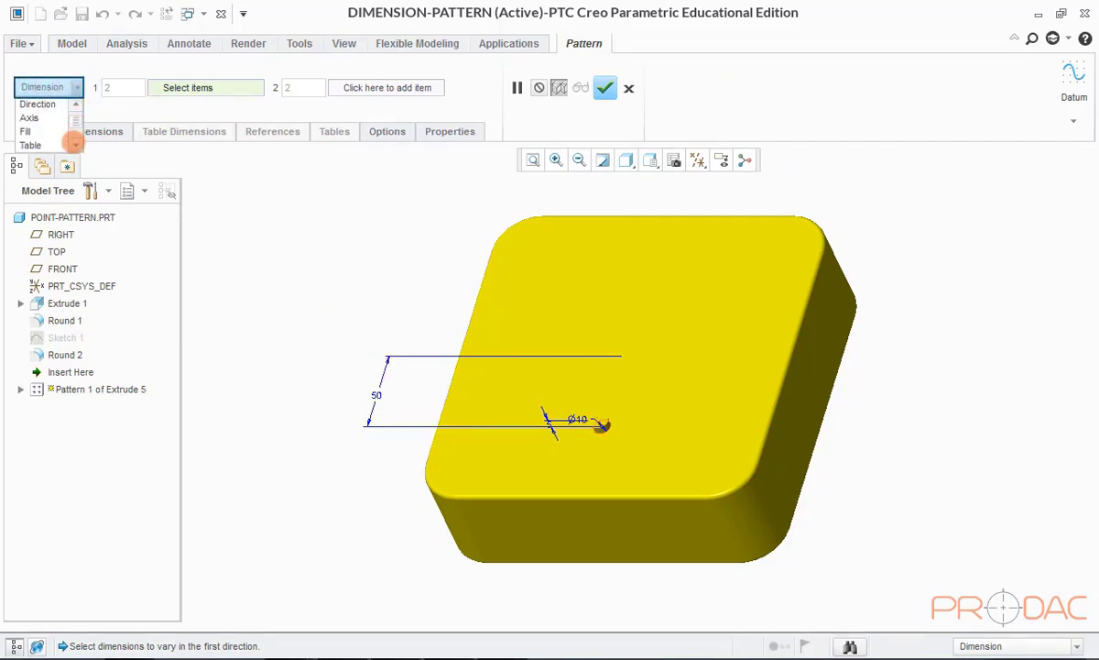
{"action": "left_click", "coordinate": [75, 145]}
{"action": "left_click", "coordinate": [66, 133]}
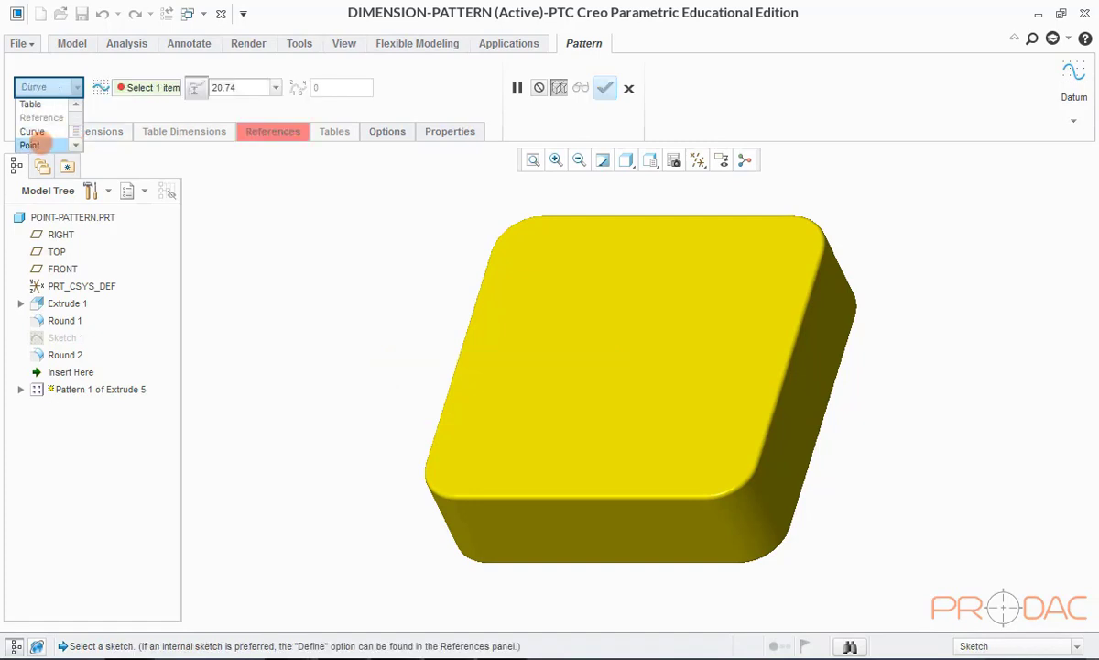
{"action": "left_click", "coordinate": [36, 145]}
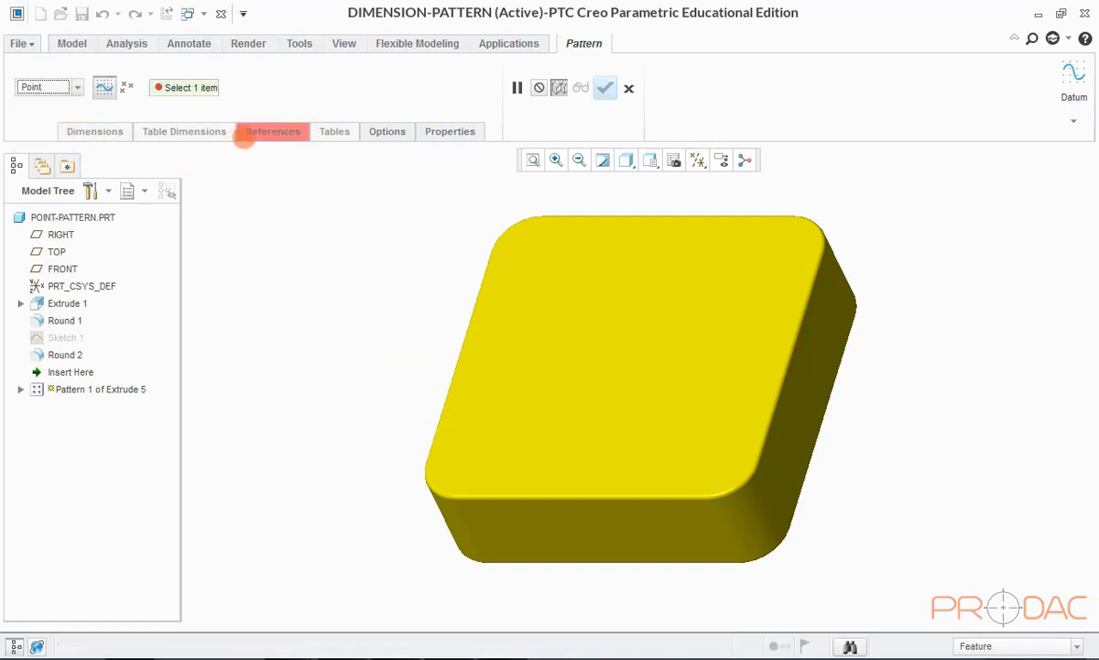
Step: Define an internal sketch for the point pattern on the block's top face and orient it to the 2D sketch view
{"action": "left_click", "coordinate": [272, 131]}
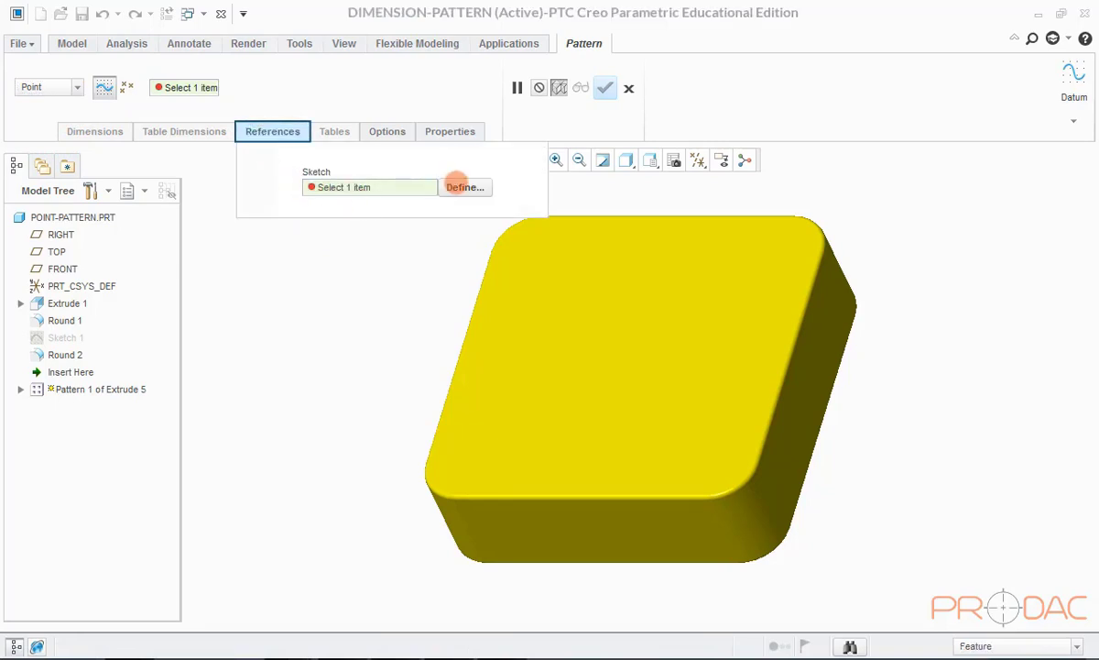
{"action": "left_click", "coordinate": [463, 187]}
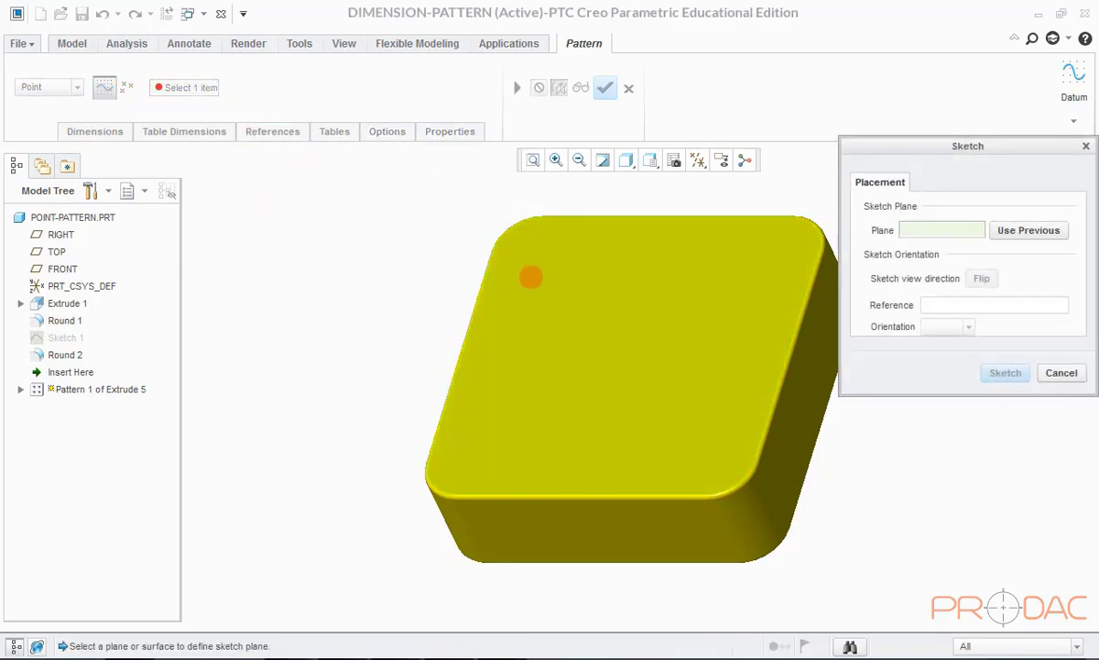
{"action": "left_click", "coordinate": [715, 312]}
{"action": "left_click", "coordinate": [1005, 373]}
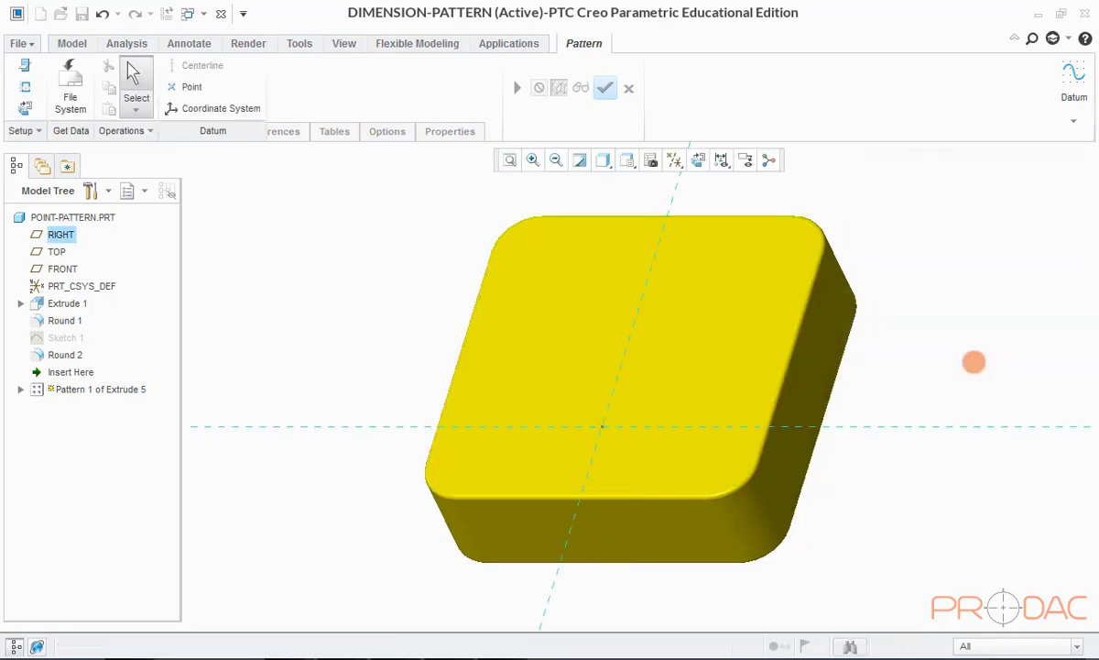
{"action": "left_click", "coordinate": [701, 159]}
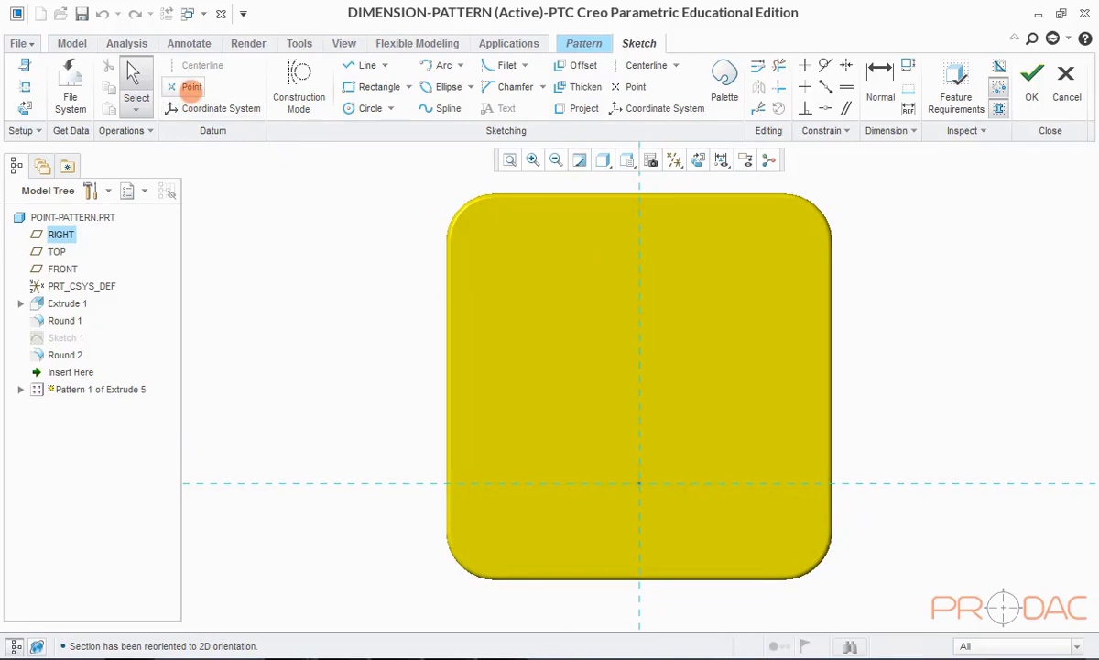
Step: Place seven scattered datum points about 22 to 121 above the horizontal reference and up to about 64 from the vertical reference
{"action": "left_click", "coordinate": [188, 87]}
{"action": "left_click", "coordinate": [516, 304]}
{"action": "left_click", "coordinate": [545, 351]}
{"action": "left_click", "coordinate": [675, 333]}
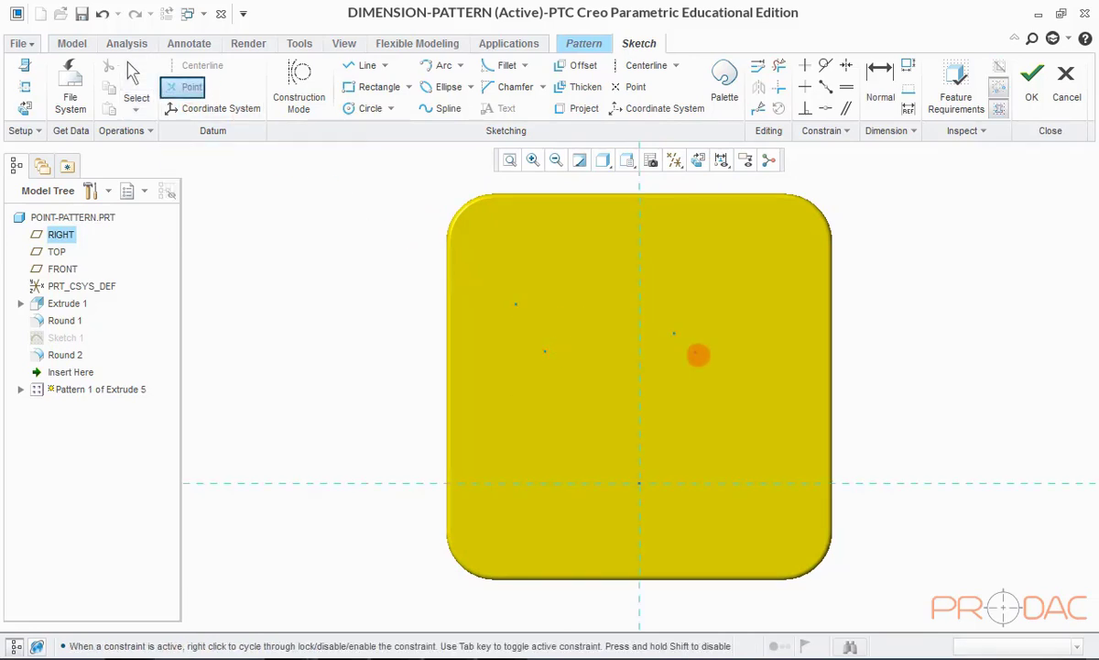
{"action": "left_click", "coordinate": [724, 383]}
{"action": "left_click", "coordinate": [612, 440]}
{"action": "left_click", "coordinate": [603, 314]}
{"action": "left_click", "coordinate": [702, 249]}
{"action": "middle_click", "coordinate": [765, 287]}
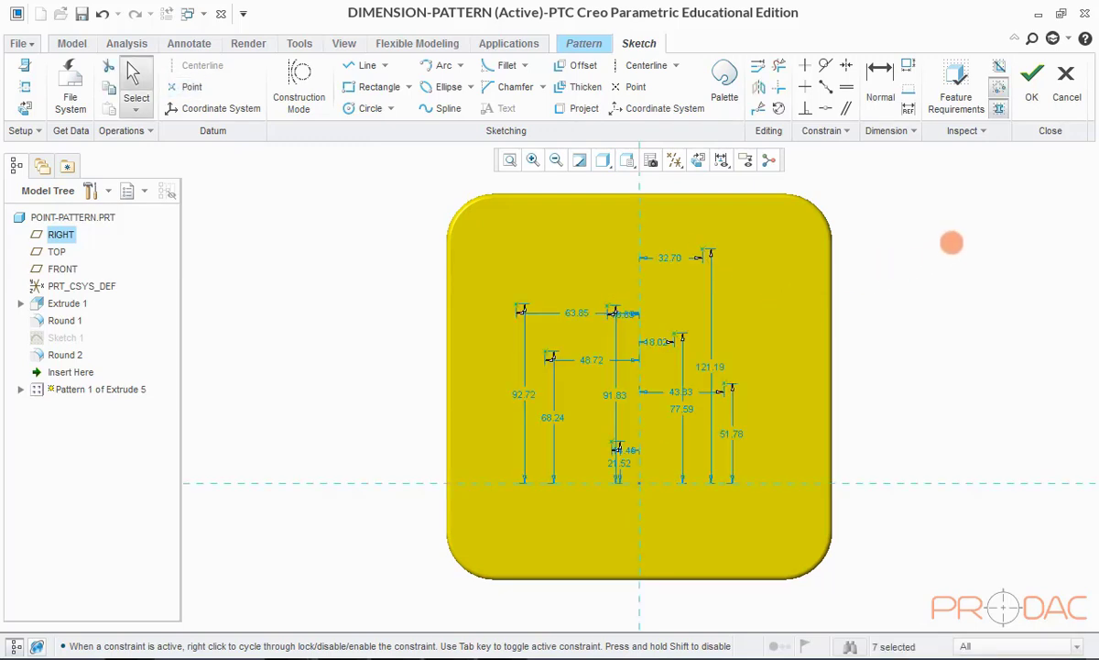
Step: Set the heights of the two leftmost points above the horizontal reference to 100 for the outer and 50 for the inner one
{"action": "scroll", "coordinate": [632, 330], "scroll_direction": "up", "scroll_amount": 2}
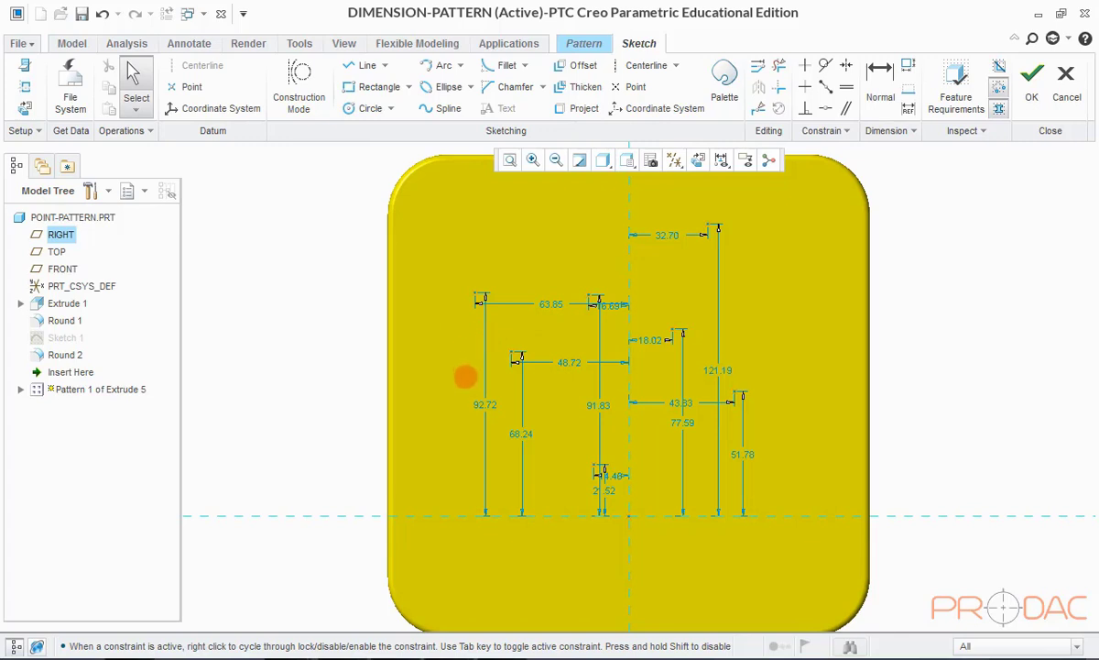
{"action": "left_click", "coordinate": [480, 407]}
{"action": "double_click", "coordinate": [479, 407]}
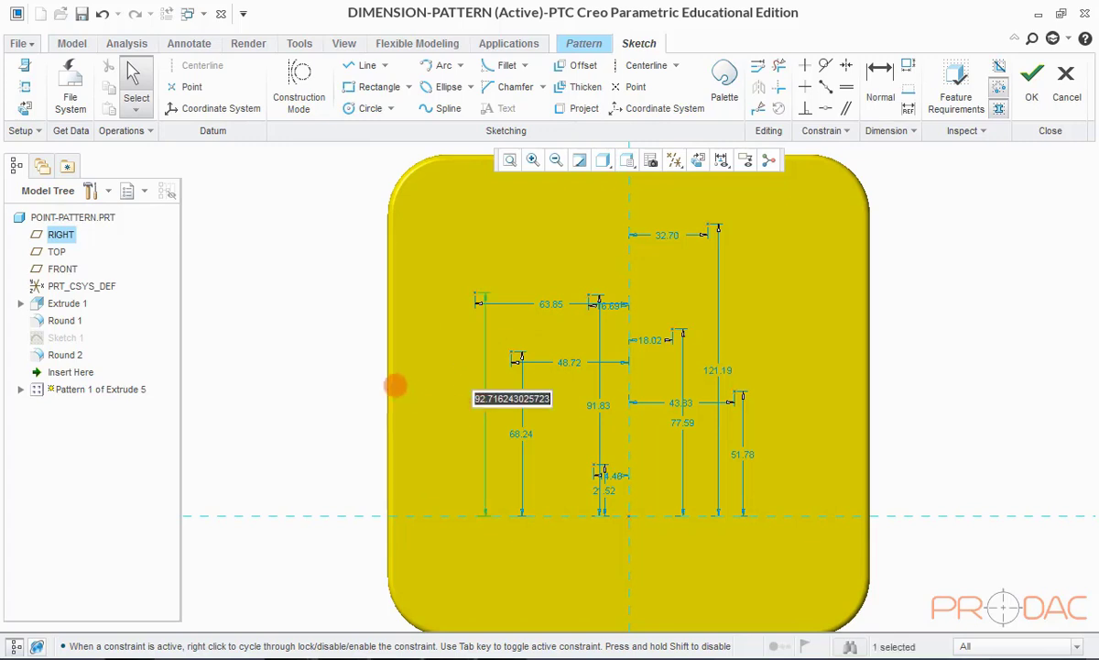
{"action": "type", "text": "1"}
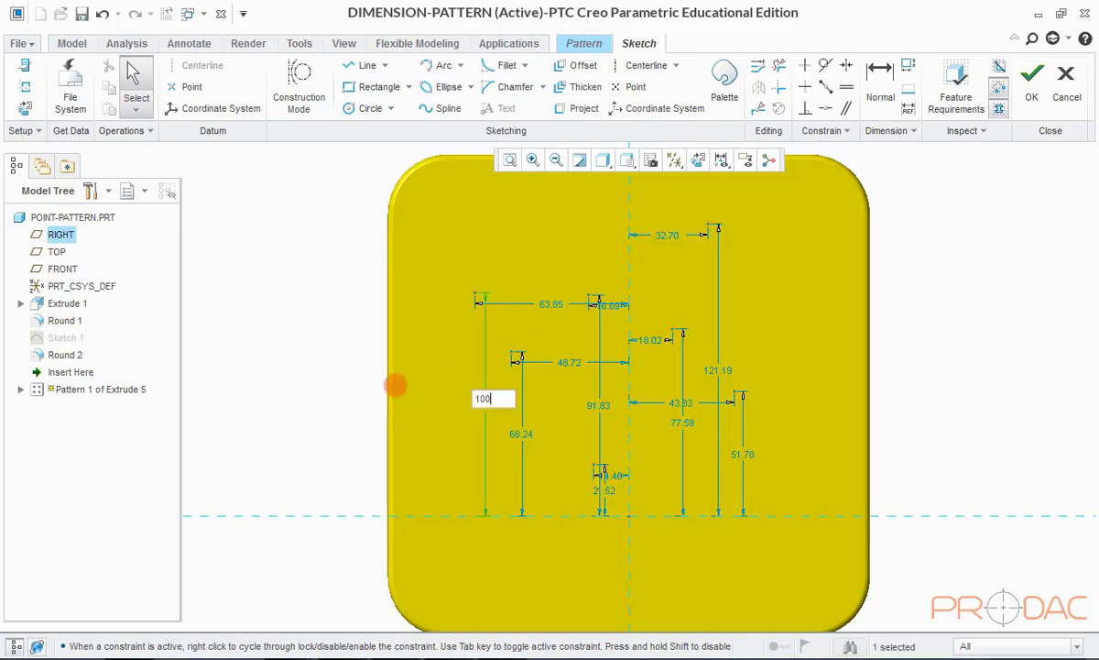
{"action": "type", "text": "00"}
{"action": "key", "text": "Return"}
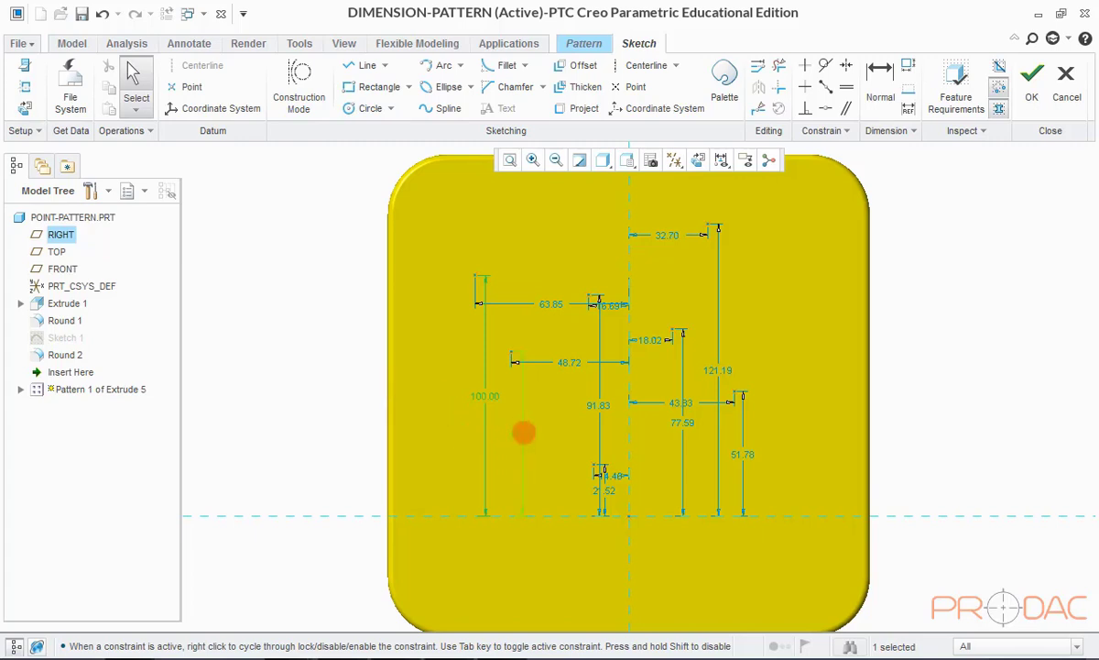
{"action": "double_click", "coordinate": [523, 432]}
{"action": "type", "text": "50"}
{"action": "key", "text": "Return"}
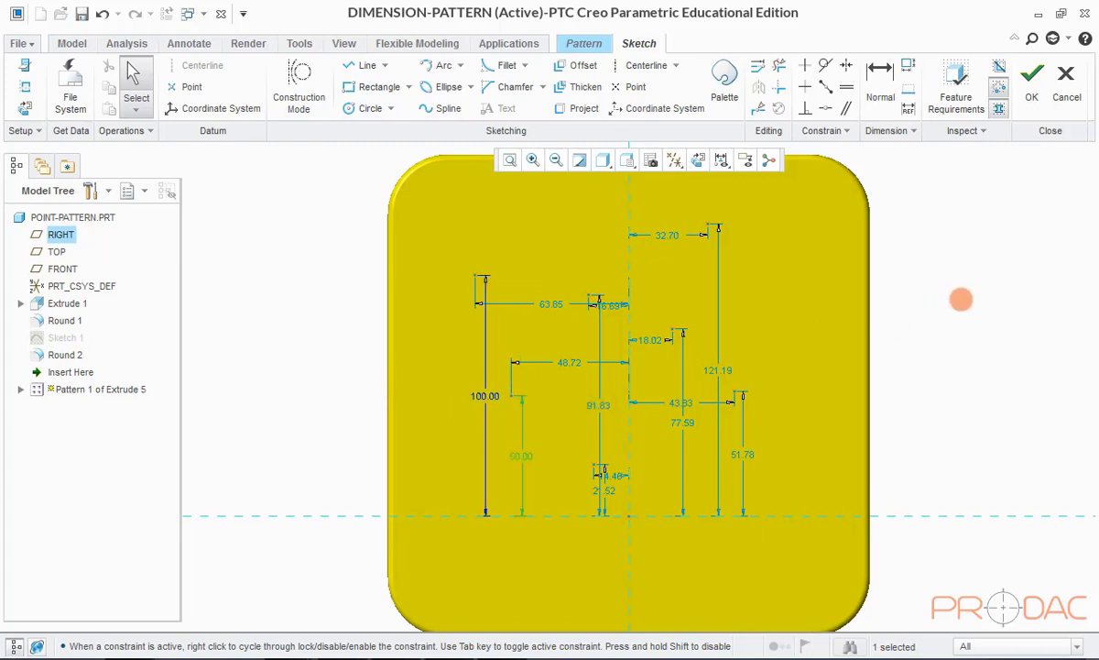
{"action": "left_click", "coordinate": [958, 300]}
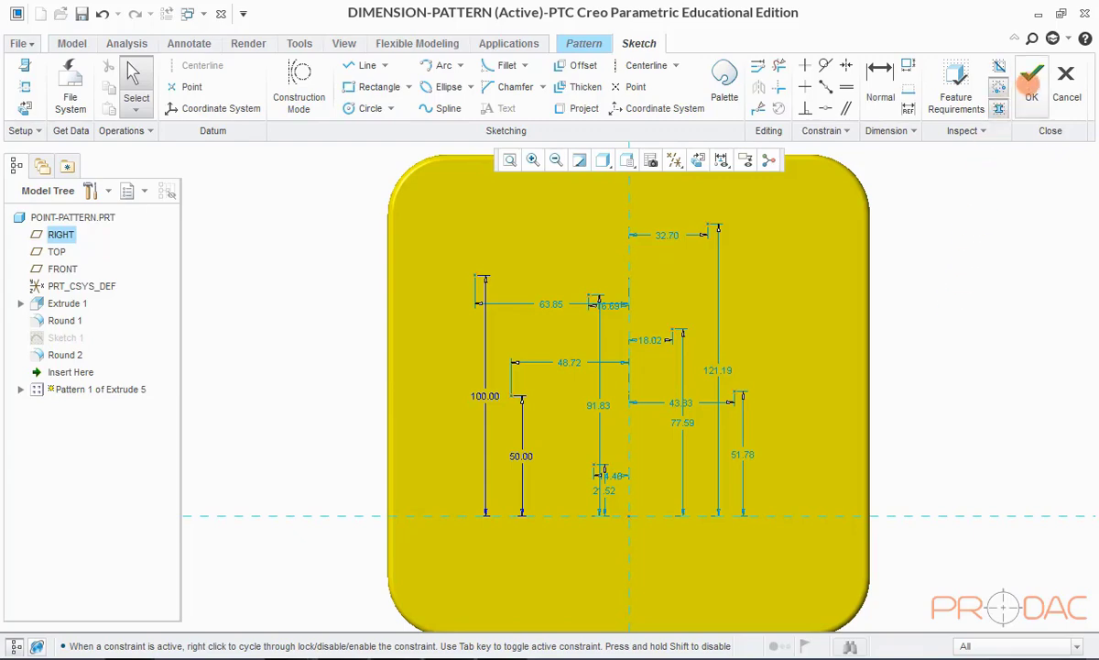
Step: Finish the point sketch and complete the point pattern of Extrude 5
{"action": "left_click", "coordinate": [1032, 80]}
{"action": "mouse_move", "coordinate": [609, 322]}
{"action": "middle_mouse_down"}
{"action": "mouse_move", "coordinate": [565, 314]}
{"action": "mouse_move", "coordinate": [602, 312]}
{"action": "middle_mouse_up"}
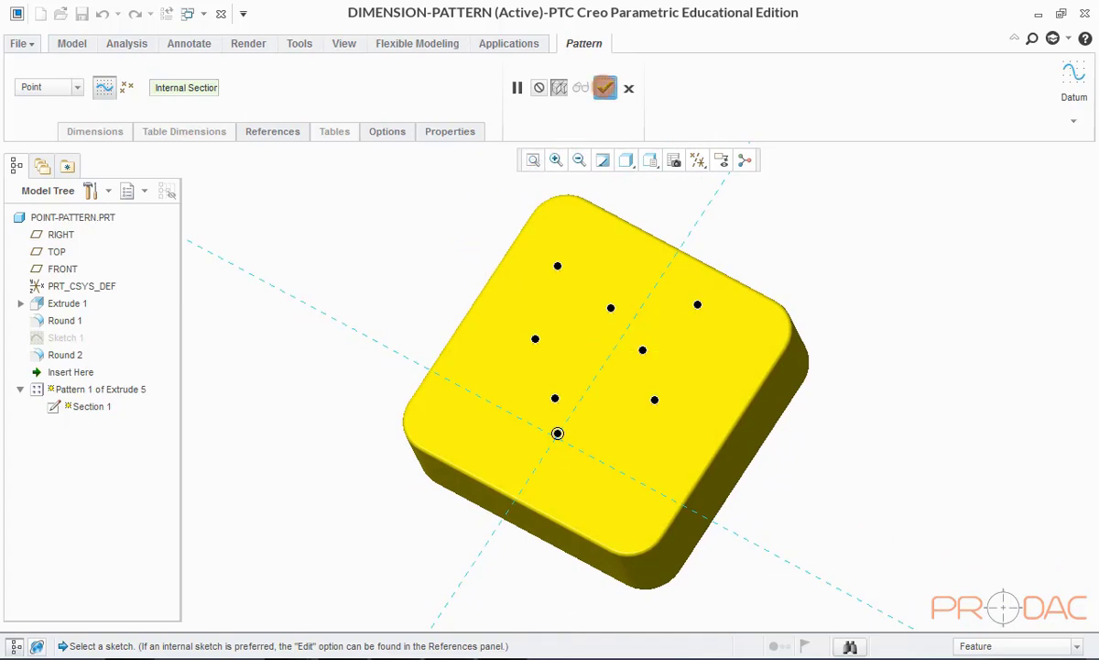
{"action": "left_click", "coordinate": [604, 88]}
{"action": "left_click", "coordinate": [417, 261]}
{"action": "middle_click_drag", "start_coordinate": [417, 261], "coordinate": [535, 376]}
{"action": "scroll", "coordinate": [582, 417], "scroll_direction": "up", "scroll_amount": 5}
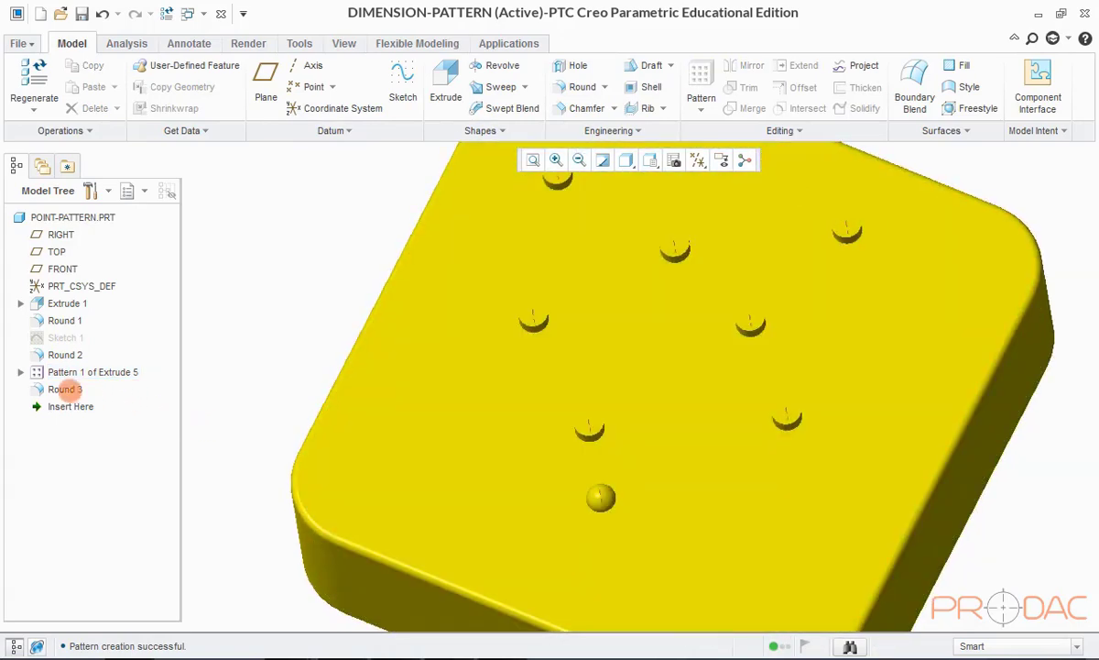
Step: Create a reference pattern of Round 3 on the patterned bosses and restore the default orientation
{"action": "left_click", "coordinate": [65, 388]}
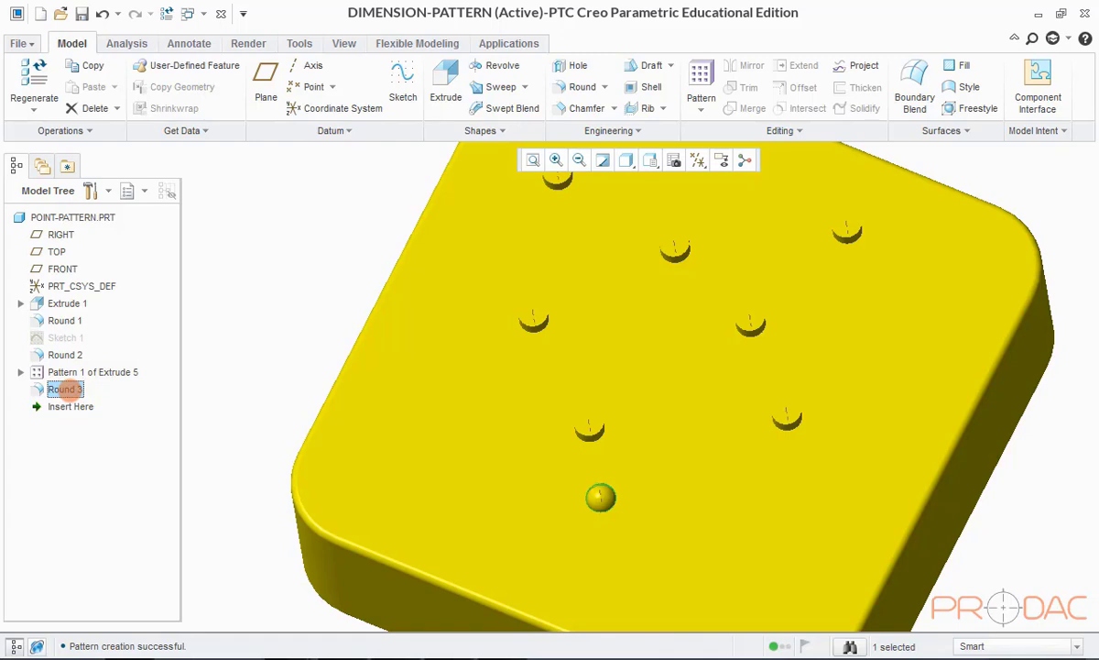
{"action": "right_click", "coordinate": [69, 389]}
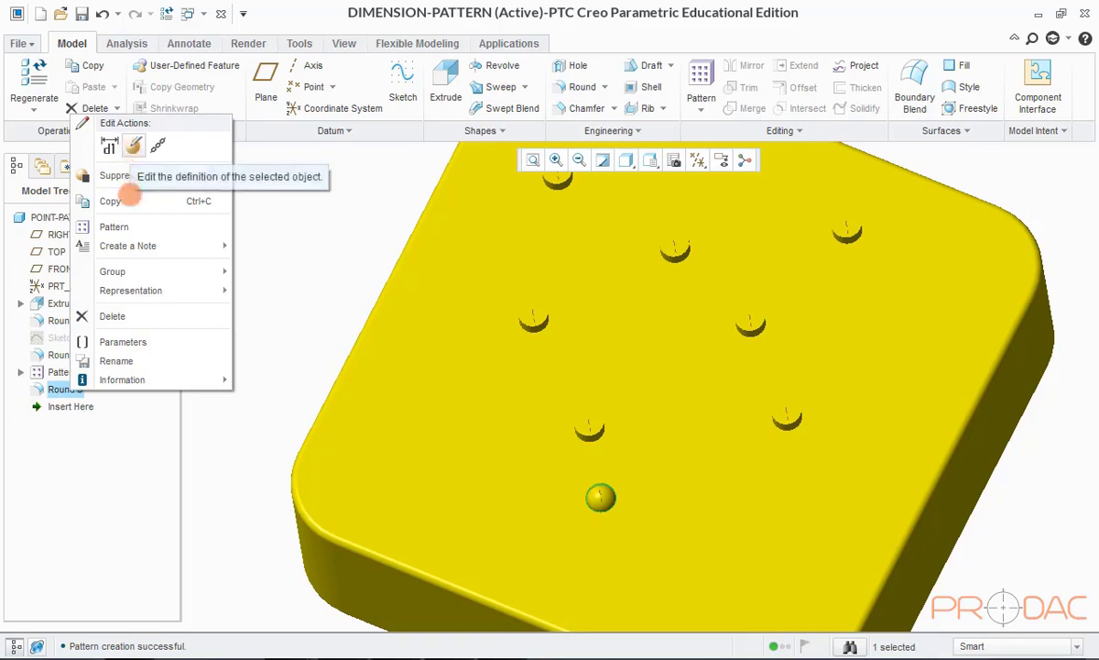
{"action": "left_click", "coordinate": [119, 227]}
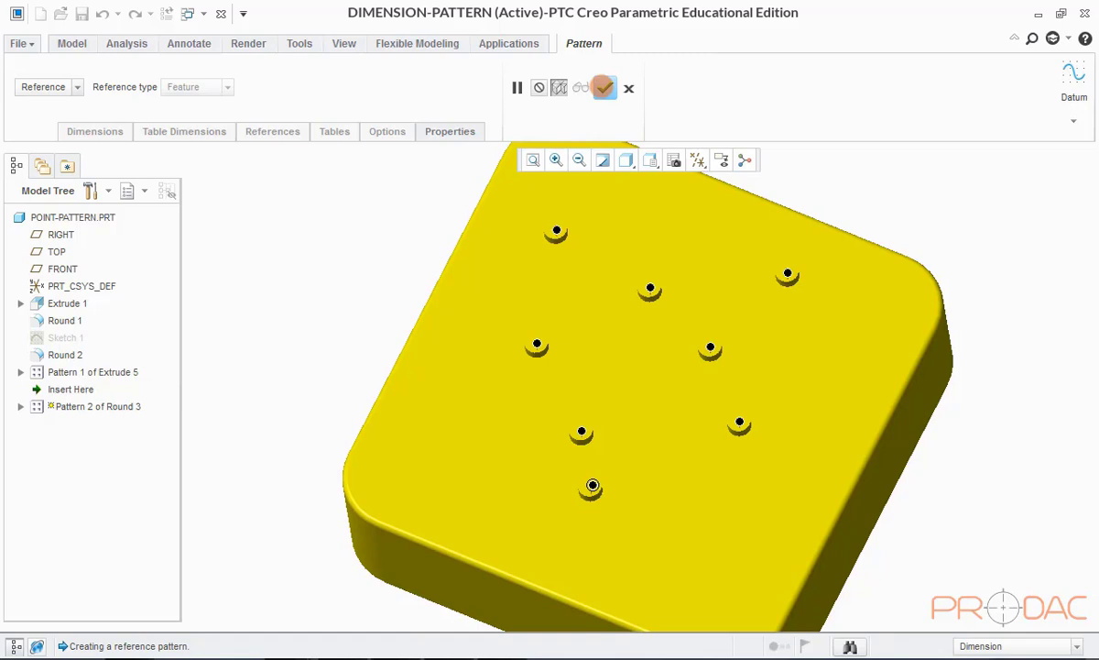
{"action": "left_click", "coordinate": [603, 87]}
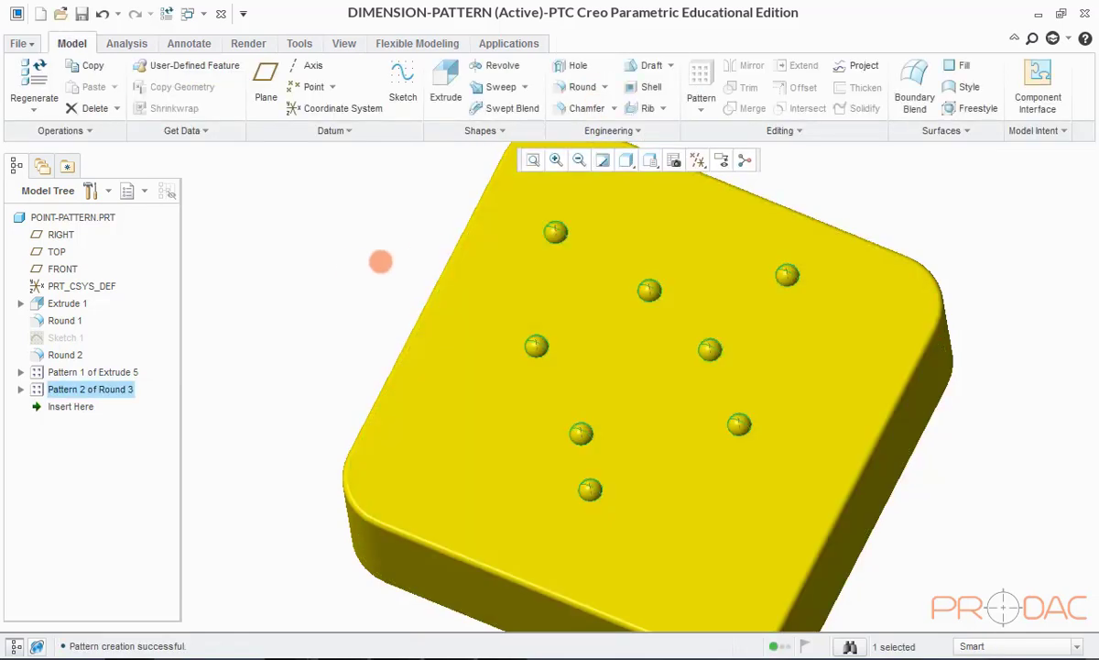
{"action": "left_click", "coordinate": [629, 336]}
{"action": "middle_click_drag", "start_coordinate": [629, 336], "coordinate": [614, 401]}
{"action": "key", "text": "ctrl+d"}
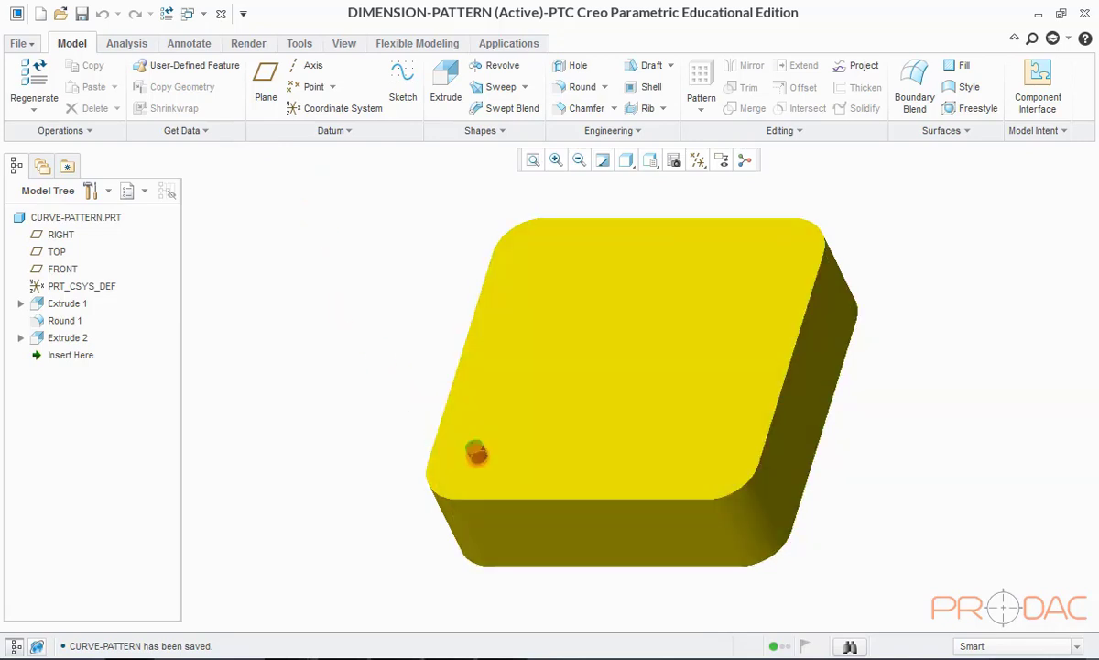
Step: Start a Curve-type pattern of Extrude 2, the small cylindrical boss near the block's corner
{"action": "left_click", "coordinate": [475, 453]}
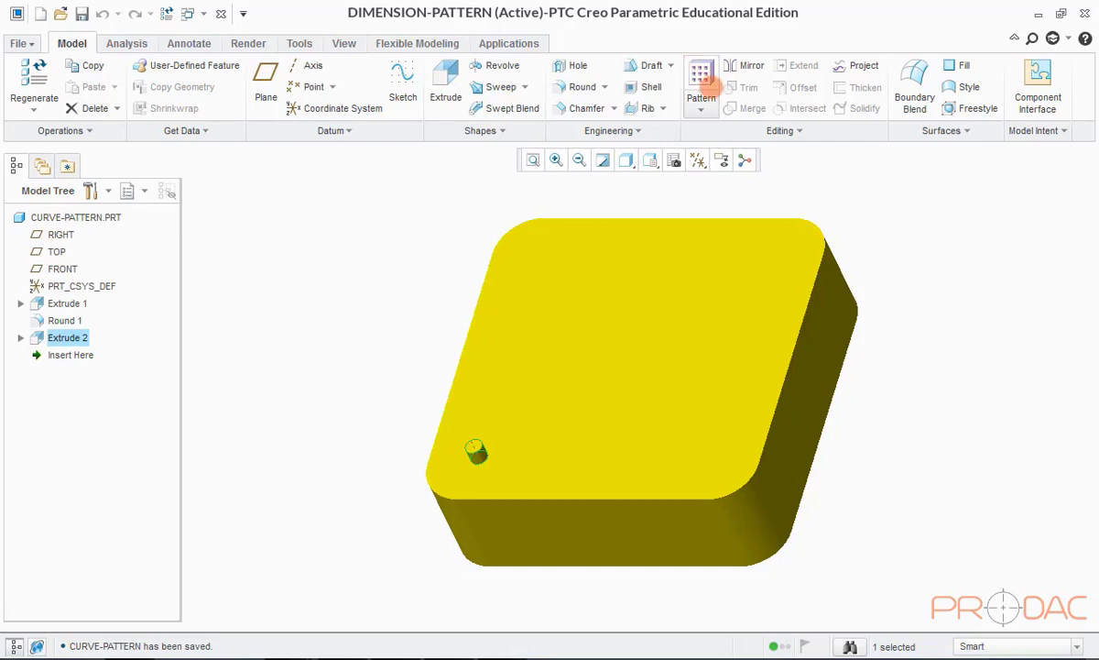
{"action": "left_click", "coordinate": [706, 84]}
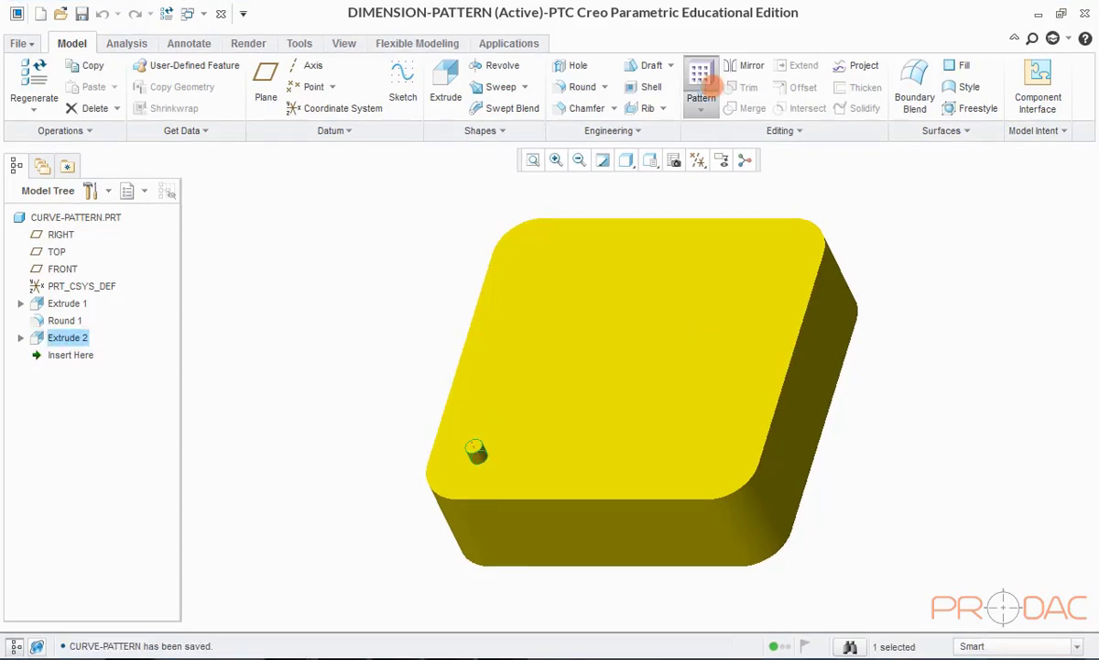
{"action": "left_click", "coordinate": [703, 83]}
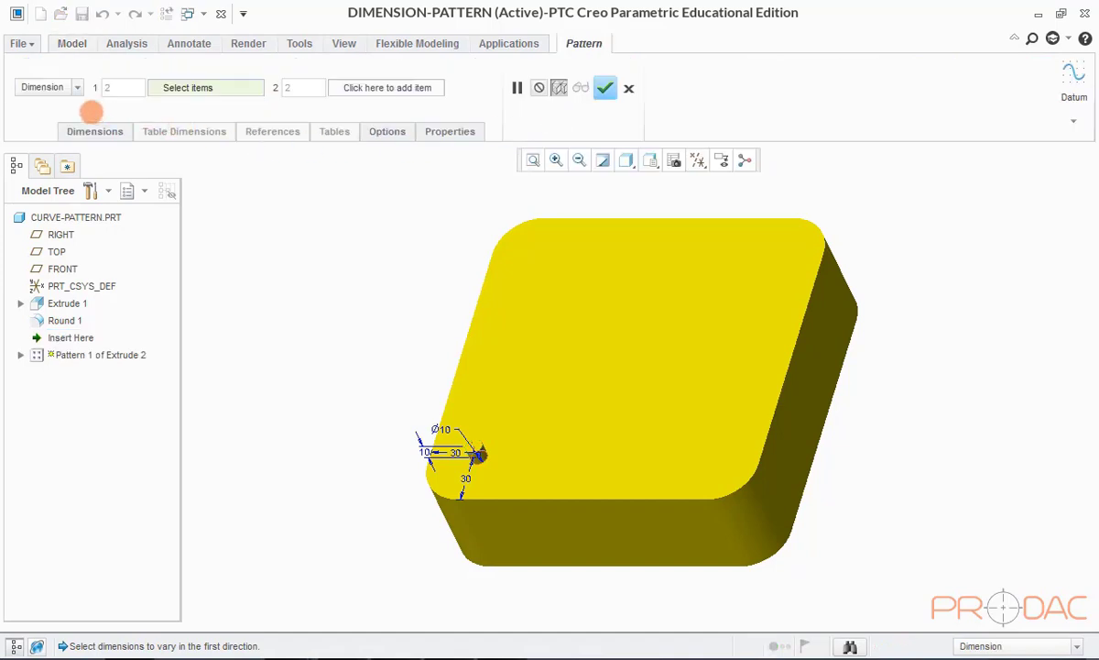
{"action": "left_click", "coordinate": [72, 87]}
{"action": "scroll", "coordinate": [76, 144], "scroll_direction": "down", "scroll_amount": 2}
{"action": "scroll", "coordinate": [77, 144], "scroll_direction": "down", "scroll_amount": 1}
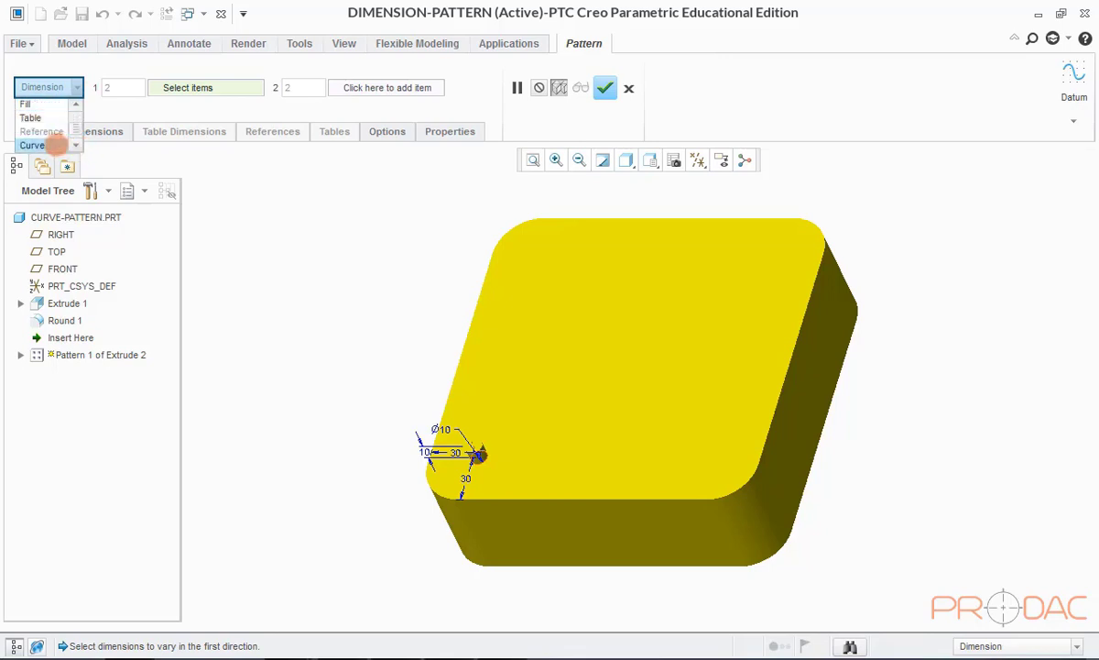
{"action": "left_click", "coordinate": [33, 145]}
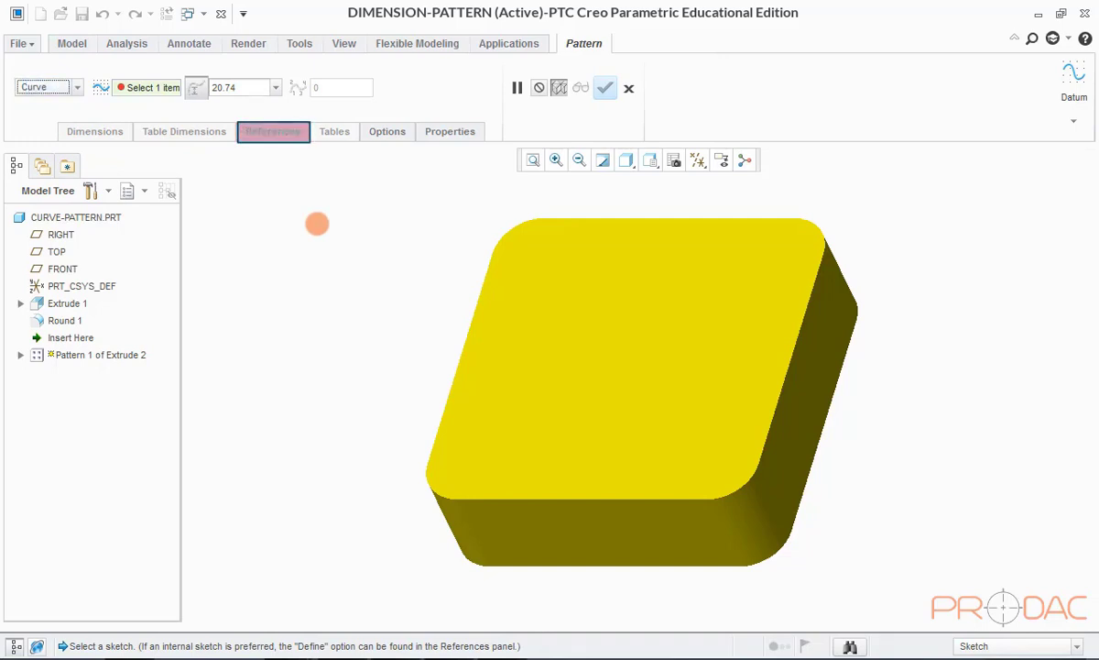
Step: Define an internal sketch for the curve pattern on the block's top face
{"action": "left_click", "coordinate": [266, 130]}
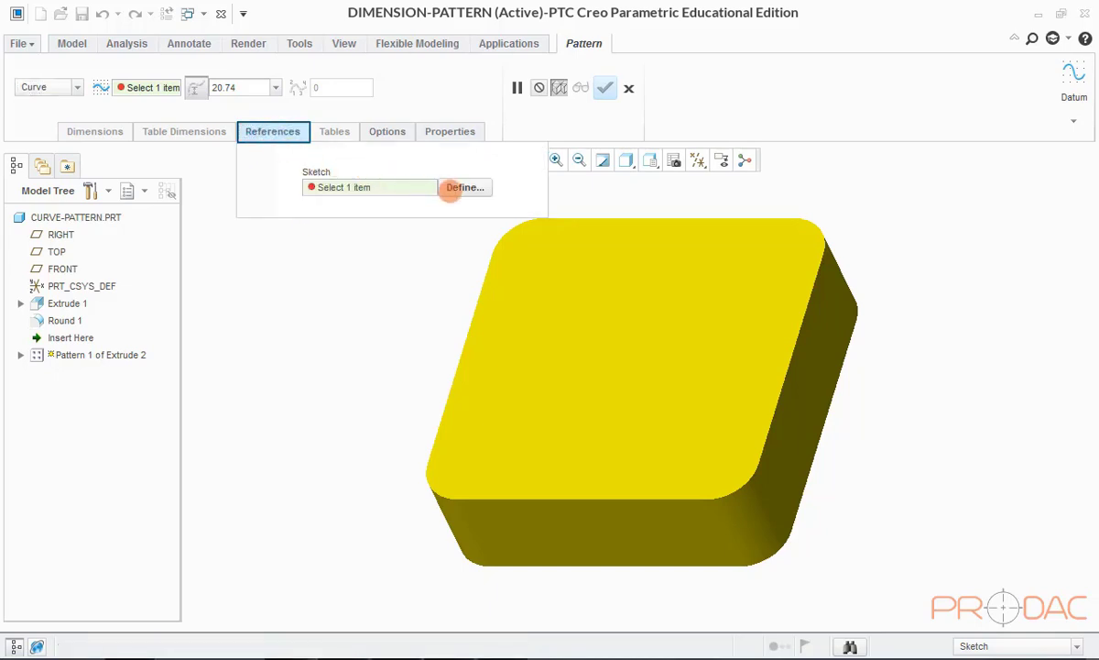
{"action": "left_click", "coordinate": [453, 188]}
{"action": "left_click", "coordinate": [538, 278]}
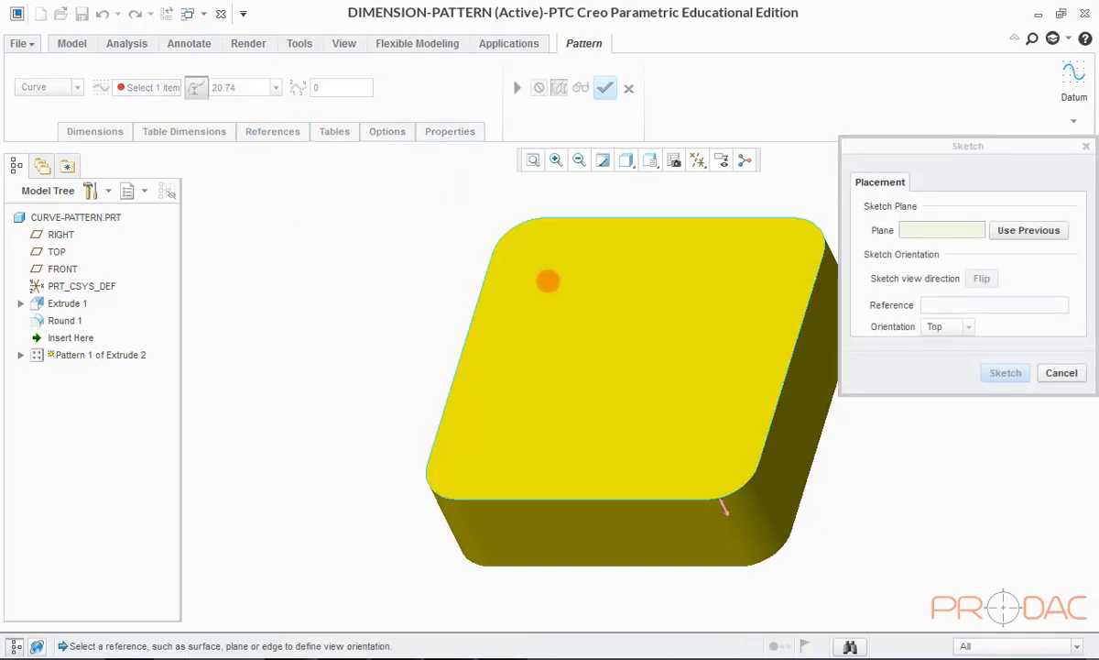
{"action": "left_click", "coordinate": [1005, 373]}
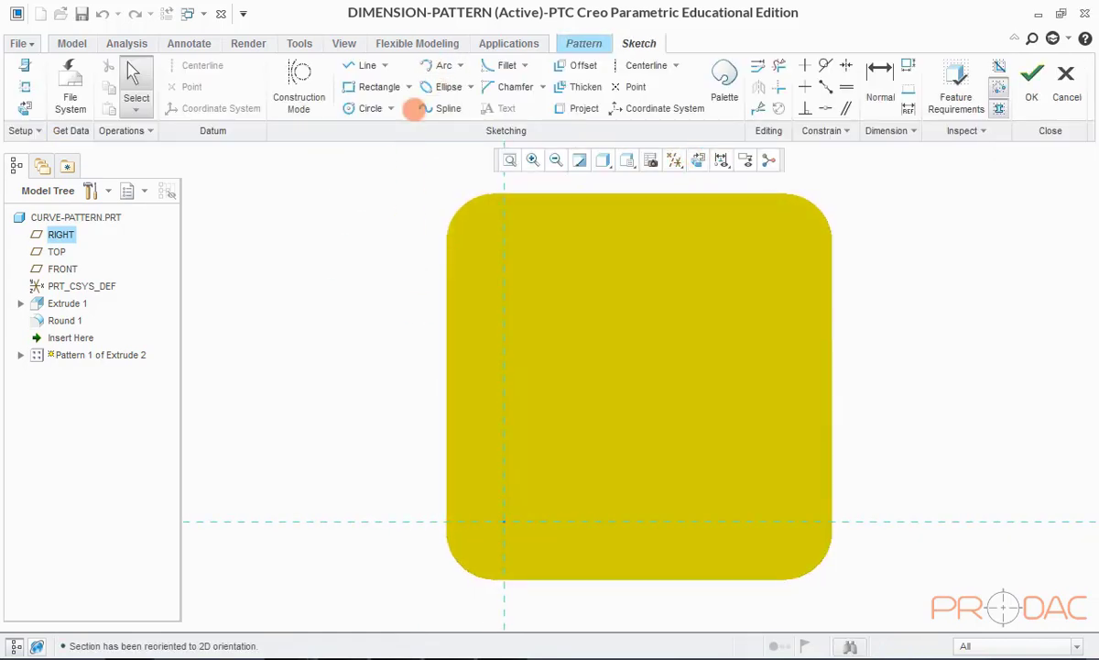
Step: Sketch a wavy spline from the boss centre at the reference intersection towards the block's opposite corner and finish the sketch
{"action": "left_click", "coordinate": [447, 108]}
{"action": "left_click", "coordinate": [503, 522]}
{"action": "left_click", "coordinate": [587, 399]}
{"action": "left_click", "coordinate": [683, 307]}
{"action": "left_click", "coordinate": [738, 241]}
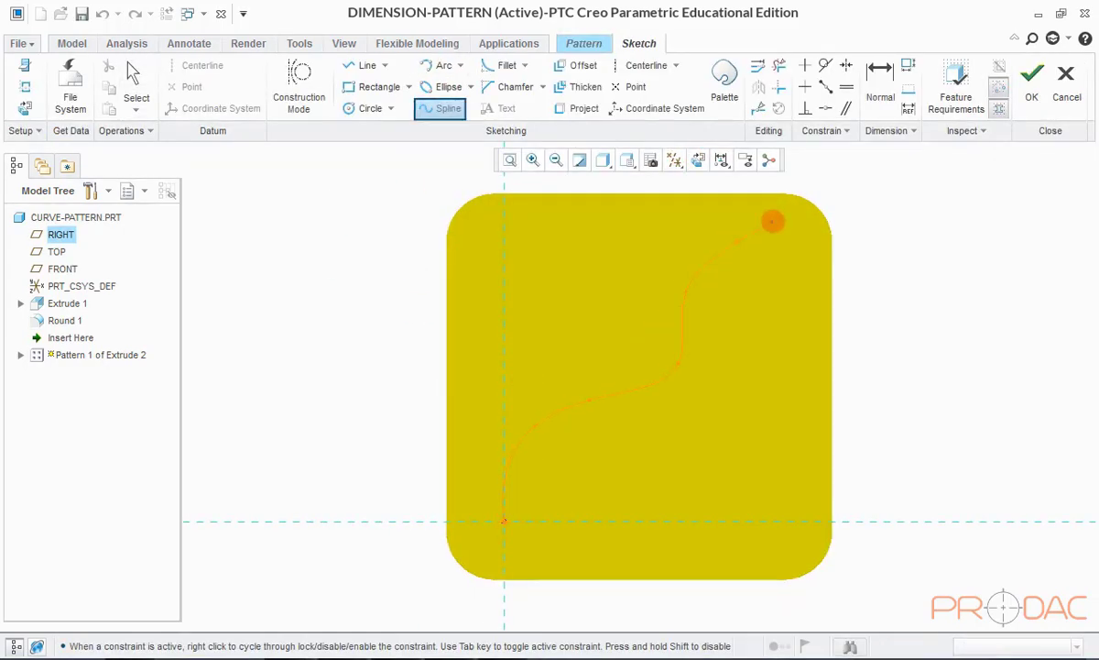
{"action": "middle_click", "coordinate": [960, 237]}
{"action": "left_click", "coordinate": [1032, 88]}
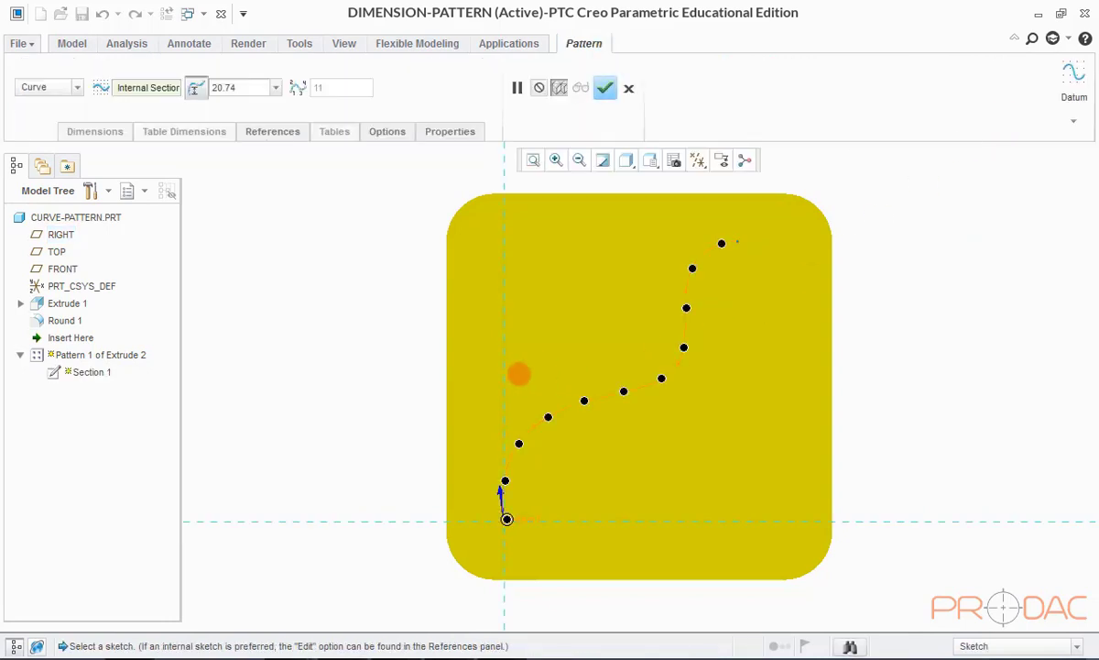
Step: Set the curve pattern's member spacing to 15, complete the pattern and restore the default orientation
{"action": "mouse_move", "coordinate": [609, 400]}
{"action": "middle_mouse_down"}
{"action": "mouse_move", "coordinate": [597, 339]}
{"action": "mouse_move", "coordinate": [575, 357]}
{"action": "mouse_move", "coordinate": [585, 339]}
{"action": "mouse_move", "coordinate": [591, 351]}
{"action": "middle_mouse_up"}
{"action": "left_click", "coordinate": [231, 88]}
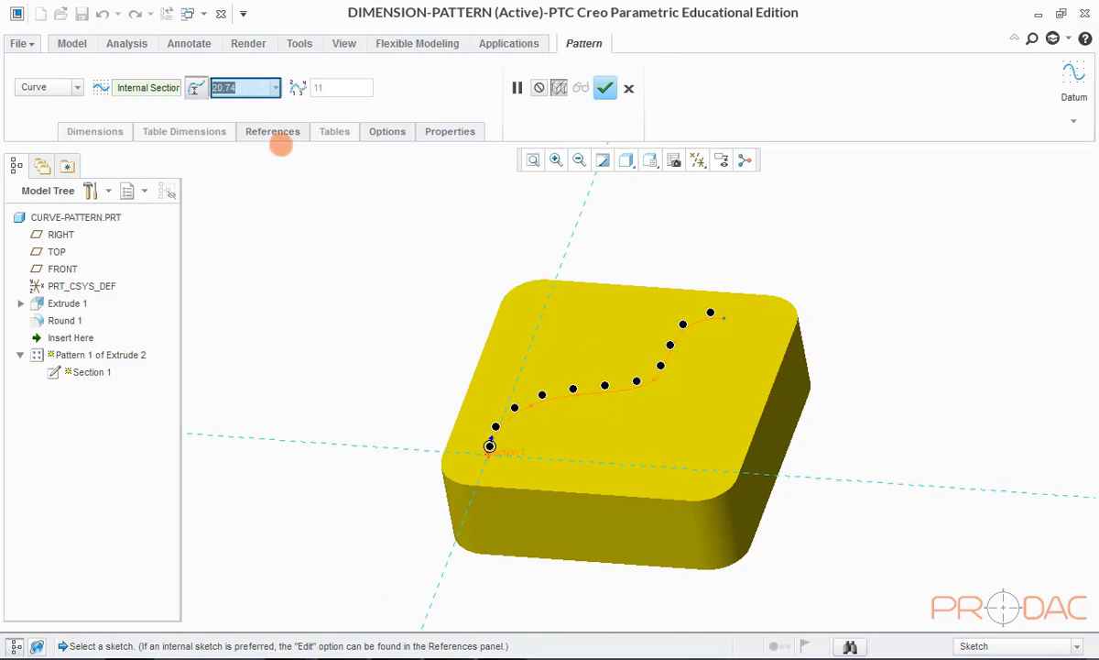
{"action": "type", "text": "15"}
{"action": "key", "text": "Return"}
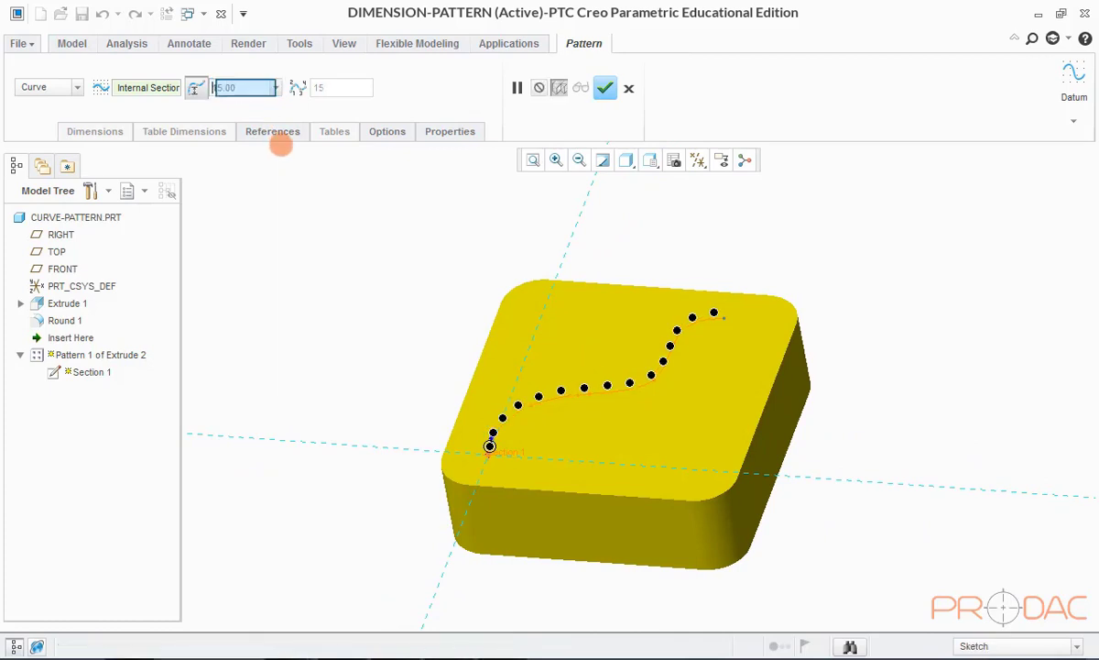
{"action": "left_click", "coordinate": [605, 87]}
{"action": "middle_click_drag", "start_coordinate": [518, 317], "coordinate": [567, 393]}
{"action": "key", "text": "ctrl+d"}
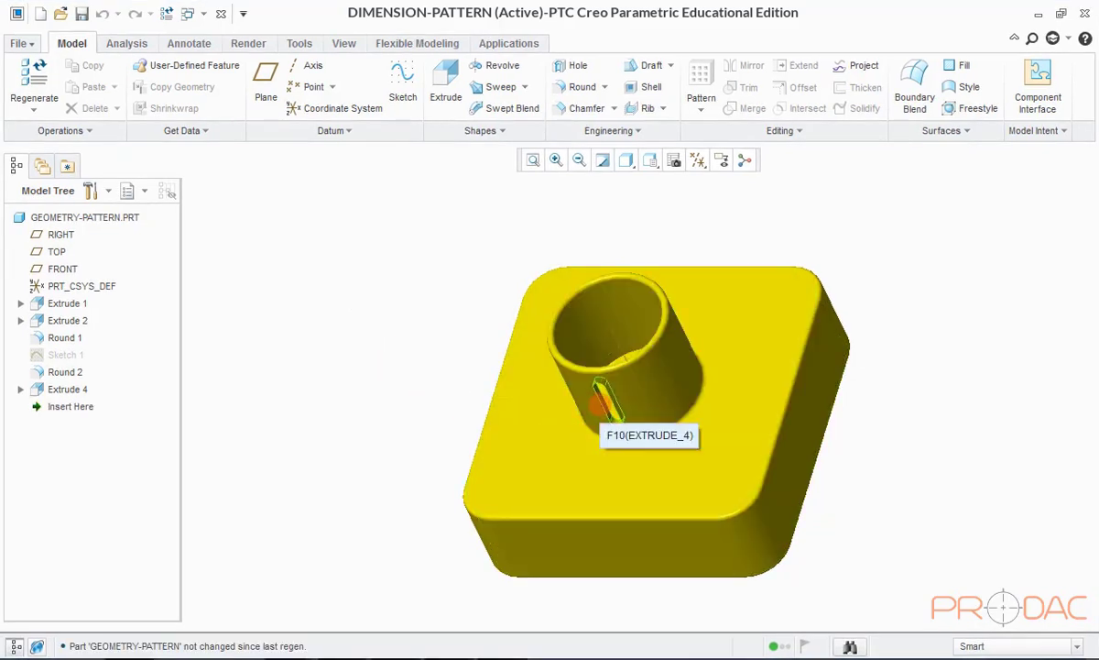
Step: Start an Axis-type geometry pattern of Extrude 4, the slot in the hollow cylinder's wall, about the cylinder's axis
{"action": "left_click", "coordinate": [600, 403]}
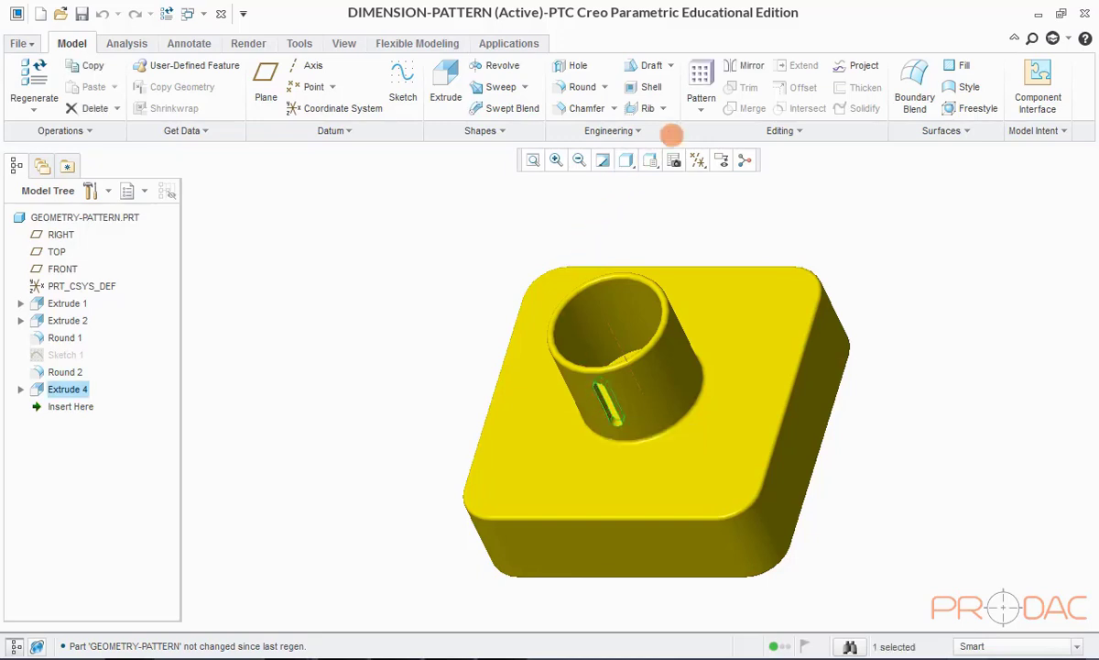
{"action": "left_click", "coordinate": [700, 109]}
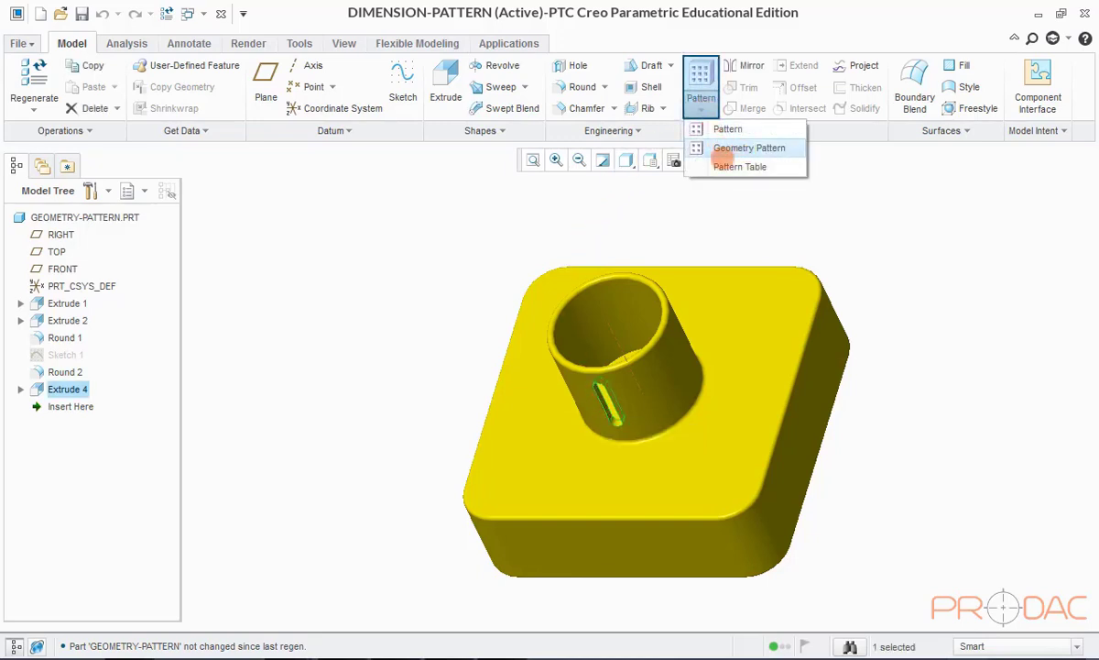
{"action": "left_click", "coordinate": [756, 149]}
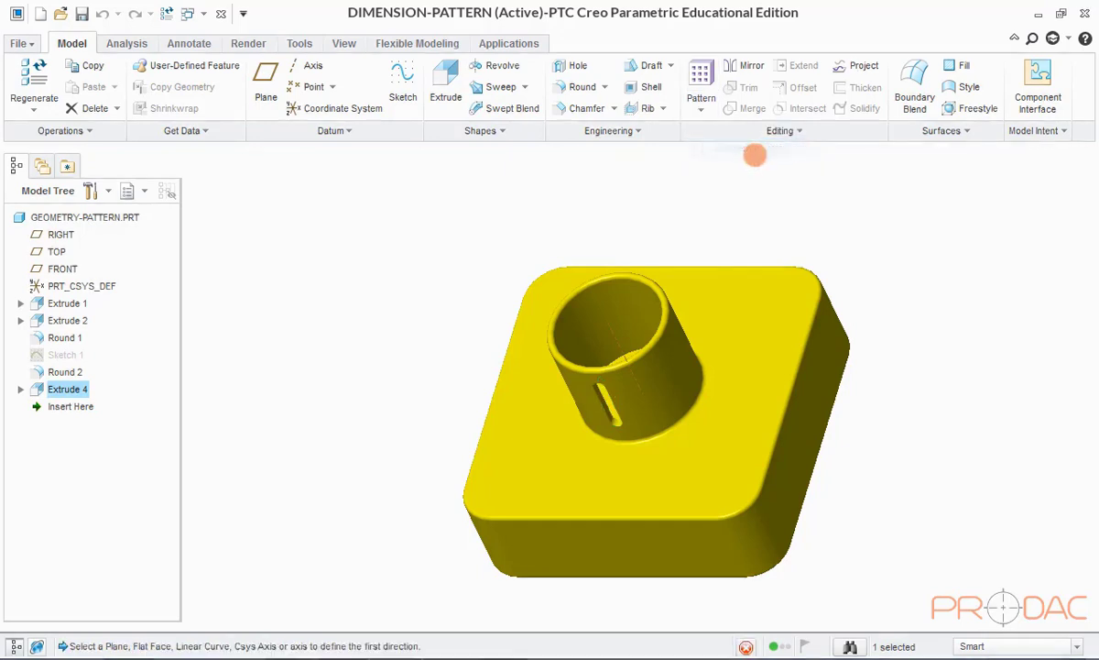
{"action": "left_click", "coordinate": [70, 88]}
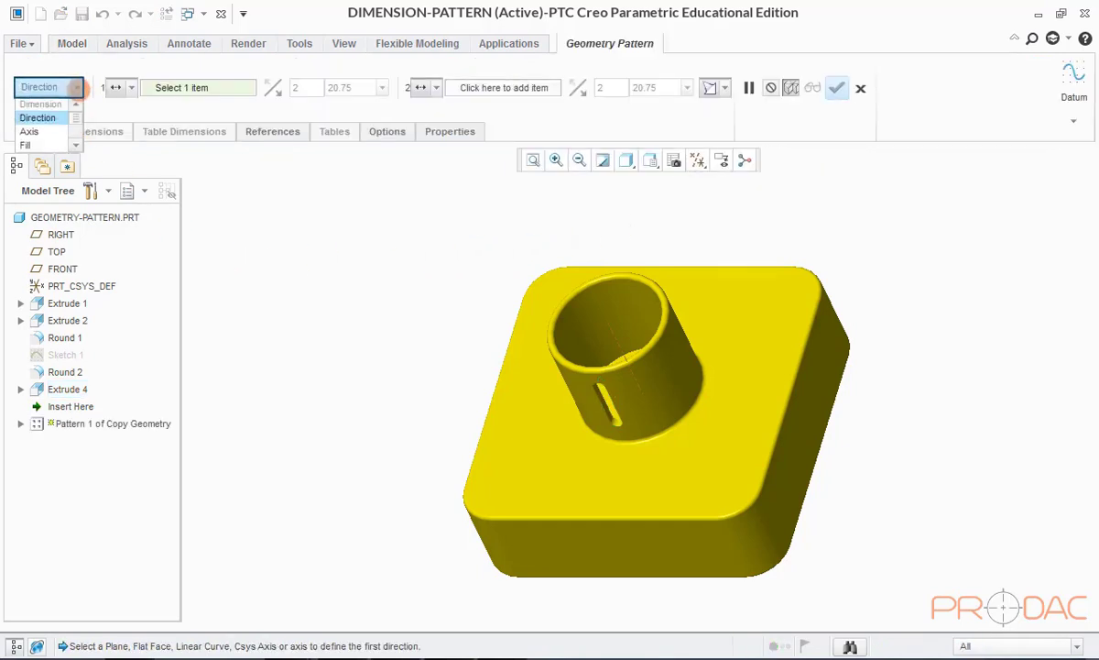
{"action": "left_click", "coordinate": [31, 131]}
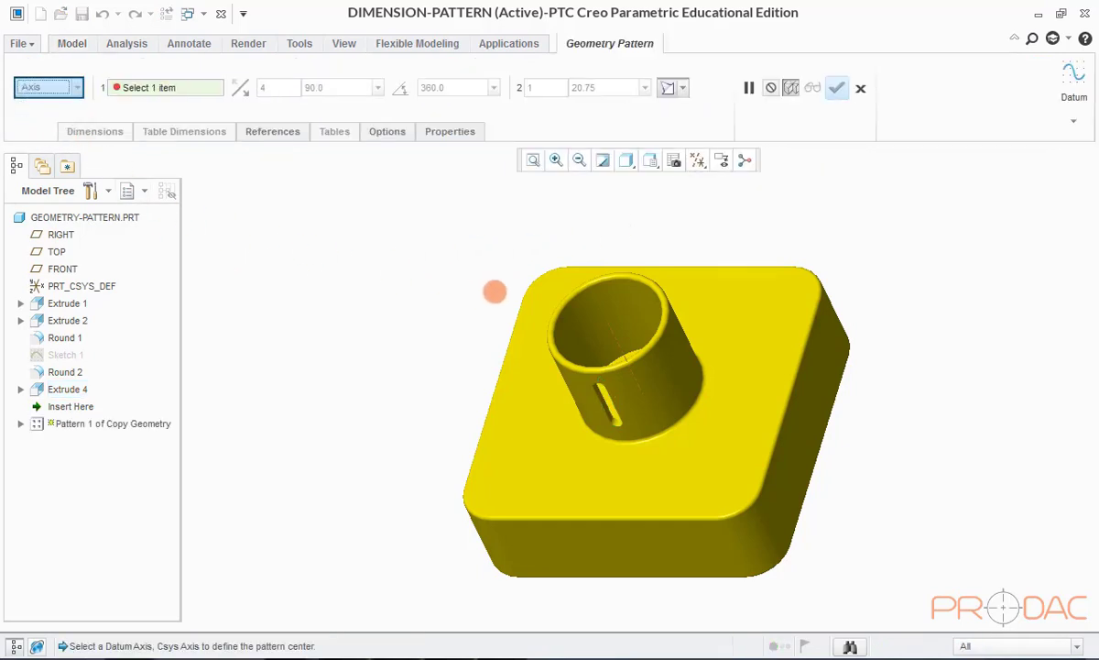
{"action": "left_click", "coordinate": [616, 338]}
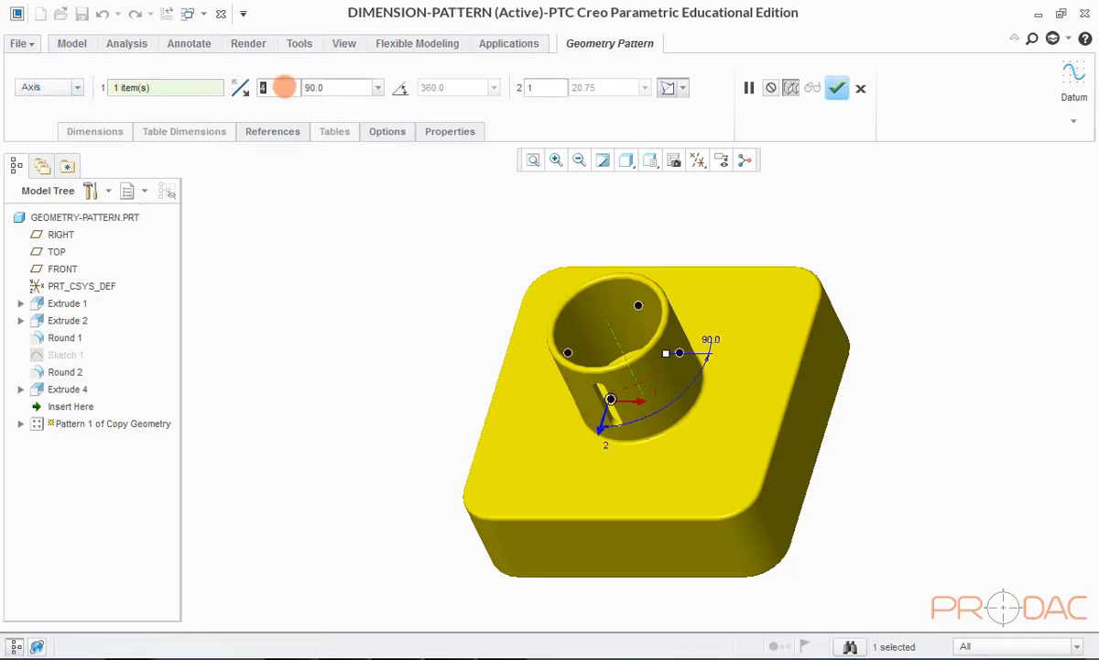
Step: Set the geometry pattern to 8 members at an angle of 360/8 degrees, complete it and restore the default orientation
{"action": "left_click", "coordinate": [284, 87]}
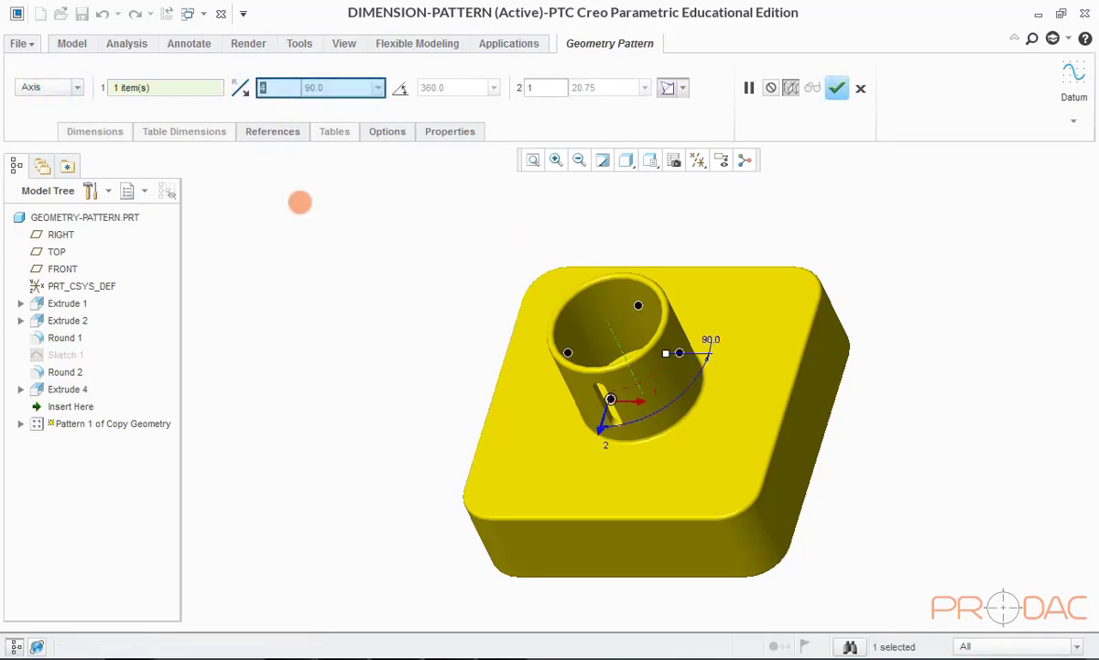
{"action": "type", "text": "8"}
{"action": "left_click", "coordinate": [328, 87]}
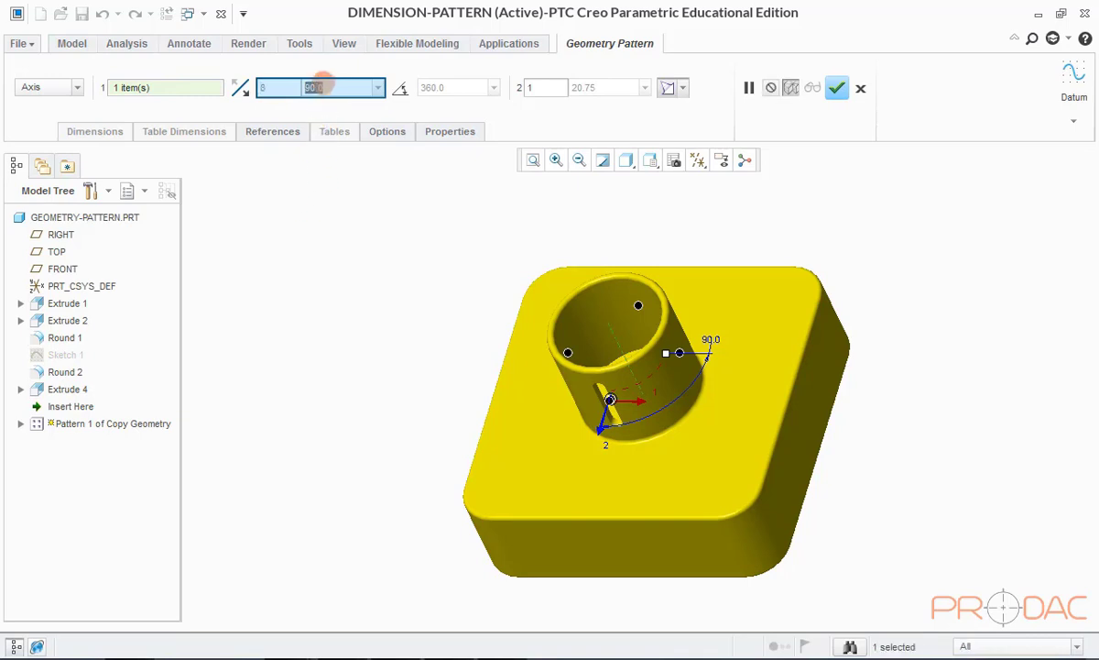
{"action": "type", "text": "360"}
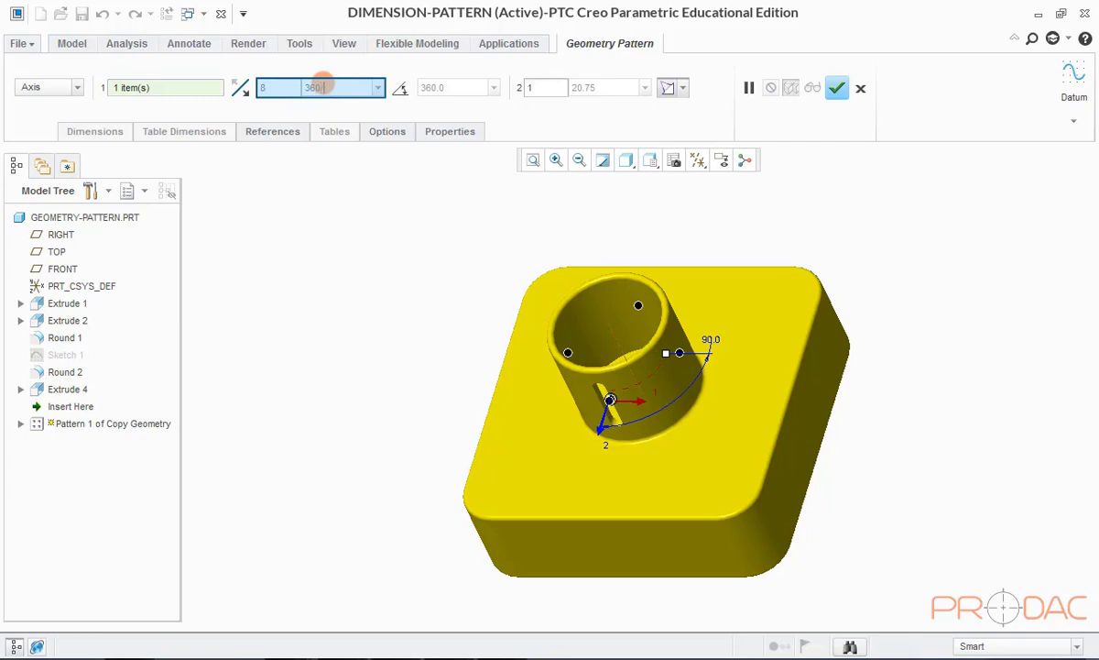
{"action": "type", "text": "/8"}
{"action": "key", "text": "Return"}
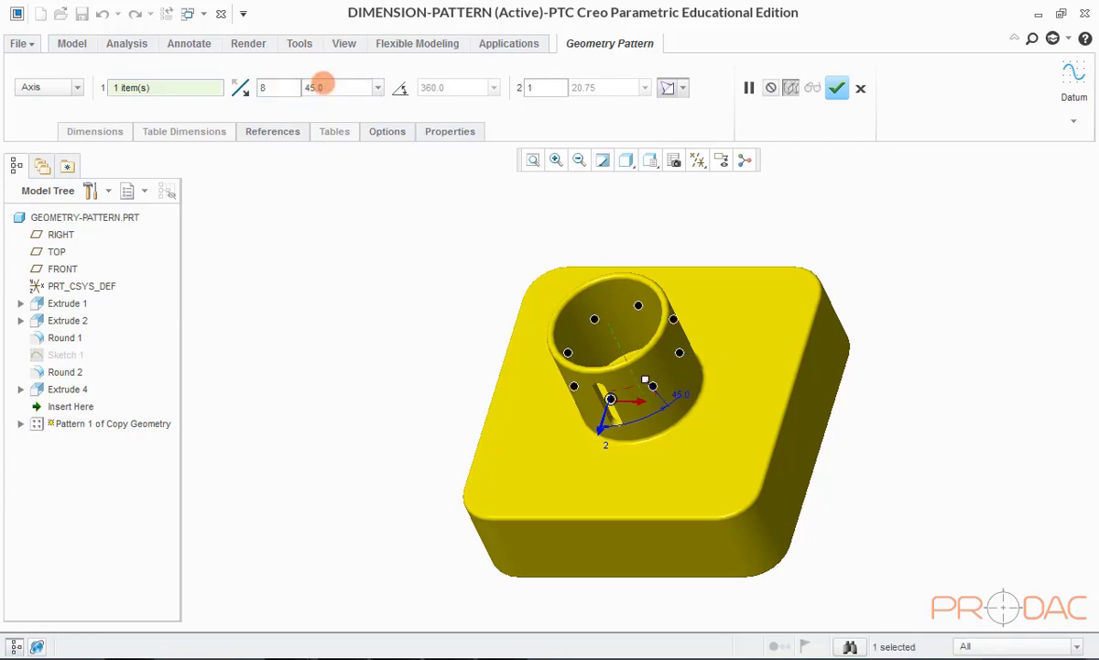
{"action": "left_click", "coordinate": [836, 88]}
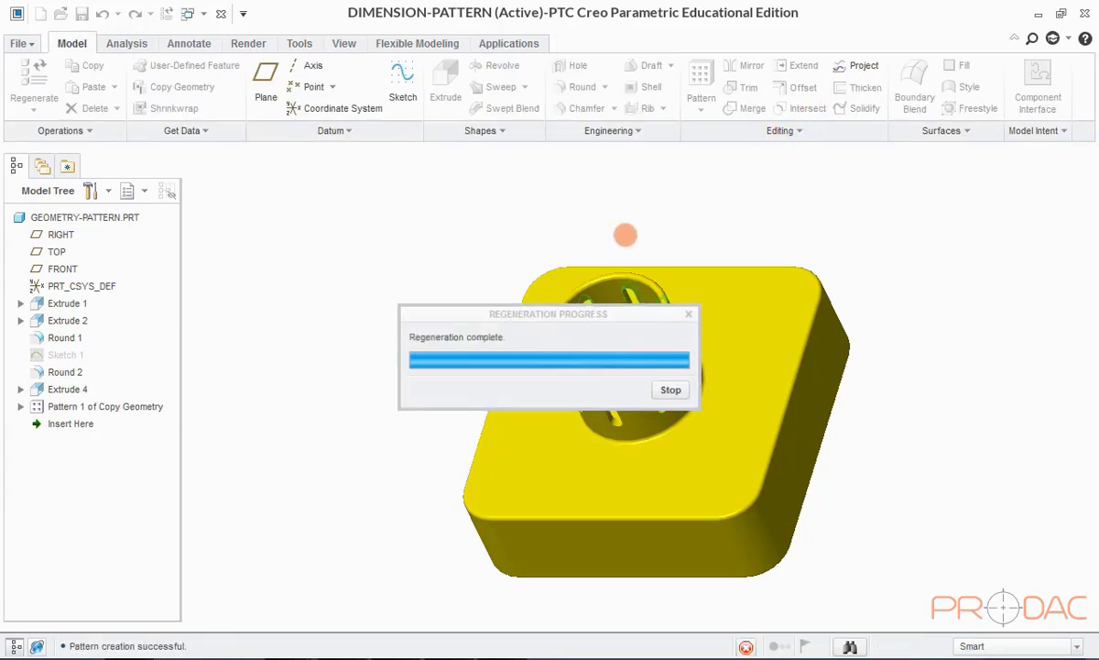
{"action": "middle_click_drag", "start_coordinate": [561, 365], "coordinate": [584, 314]}
{"action": "key", "text": "ctrl+d"}
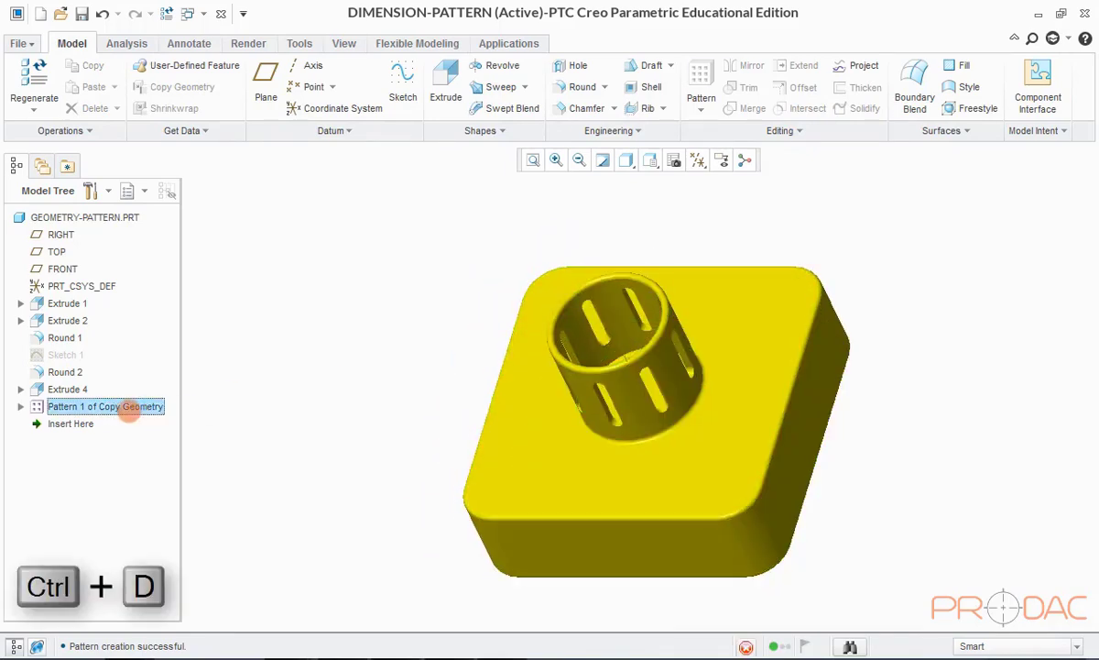
Step: Examine the edit actions available for the copy geometry pattern as a whole
{"action": "left_click", "coordinate": [137, 407]}
{"action": "right_click", "coordinate": [73, 413]}
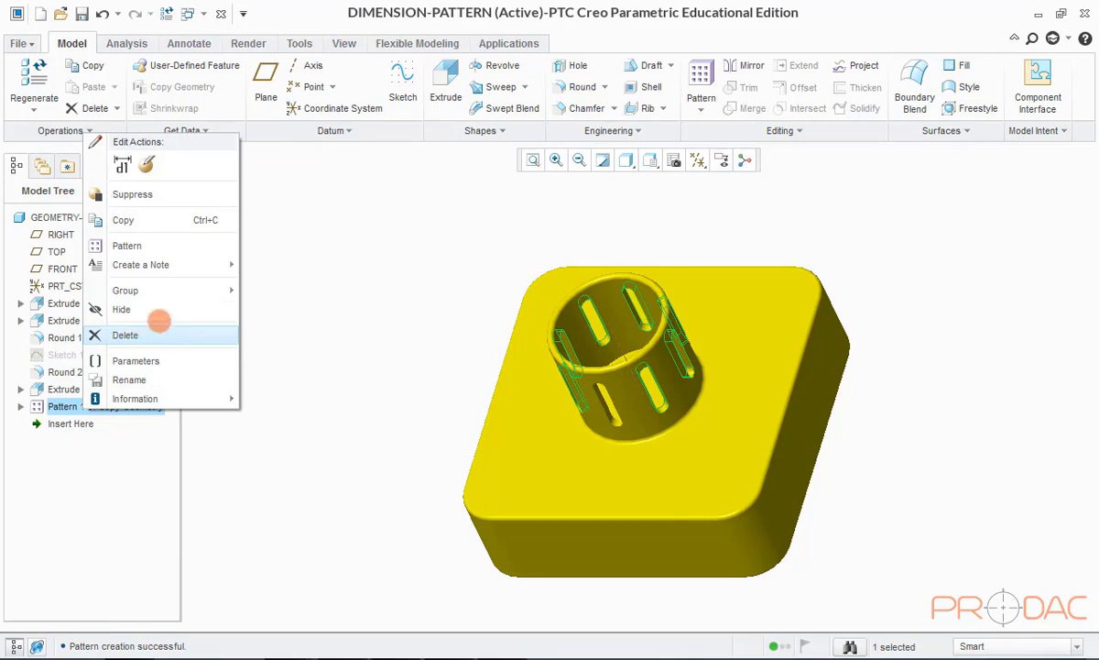
{"action": "mouse_move", "coordinate": [216, 265]}
{"action": "left_click", "coordinate": [300, 350]}
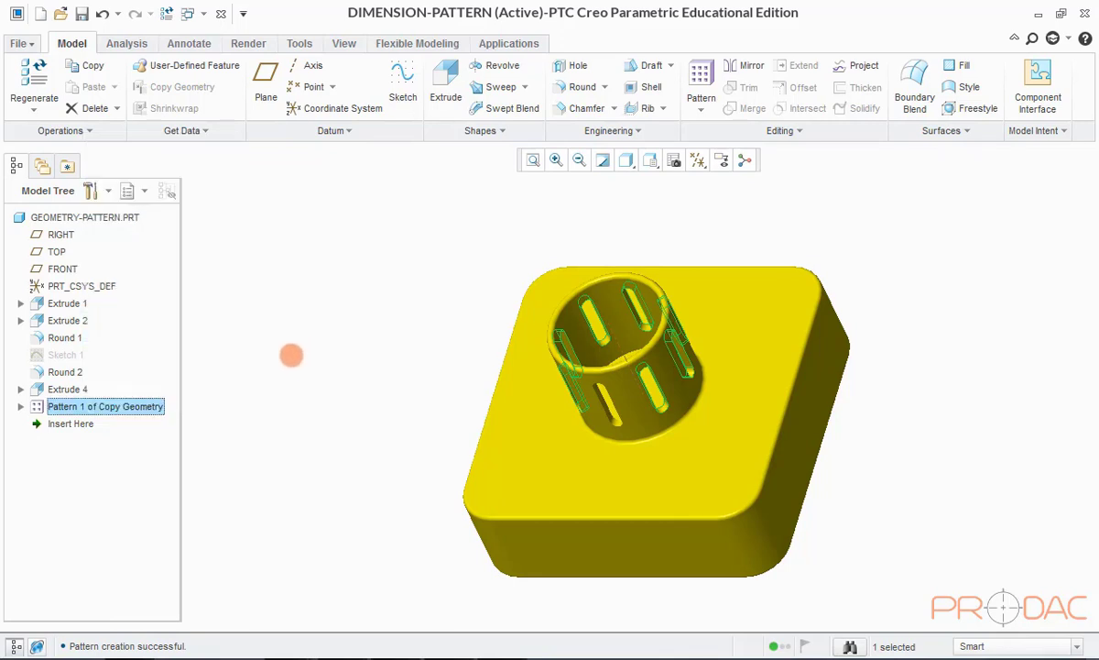
Step: Examine the pattern's individual Copy Geometry members, showing the dimensions and edit actions of the first one
{"action": "left_click", "coordinate": [20, 406]}
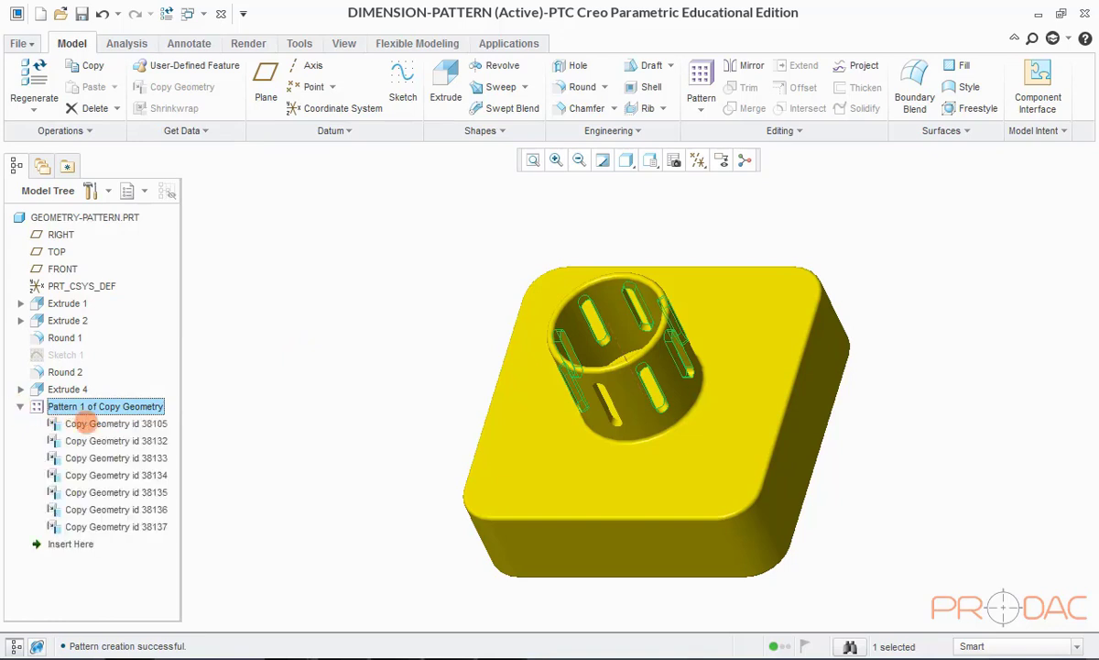
{"action": "left_click", "coordinate": [80, 423]}
{"action": "right_click", "coordinate": [84, 424]}
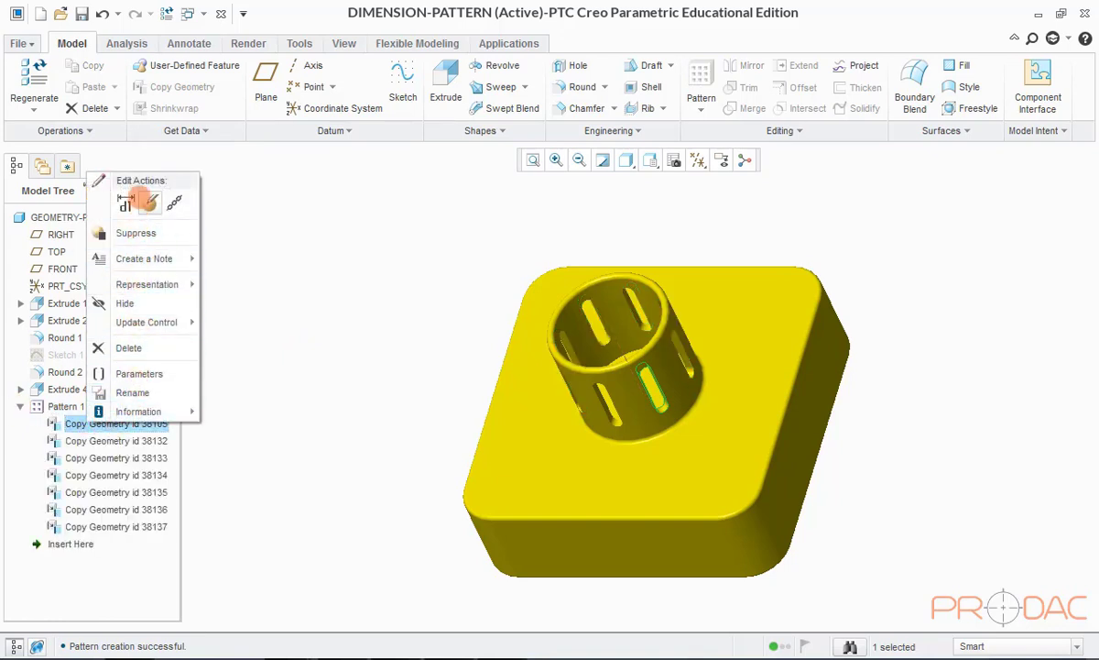
{"action": "left_click", "coordinate": [128, 202]}
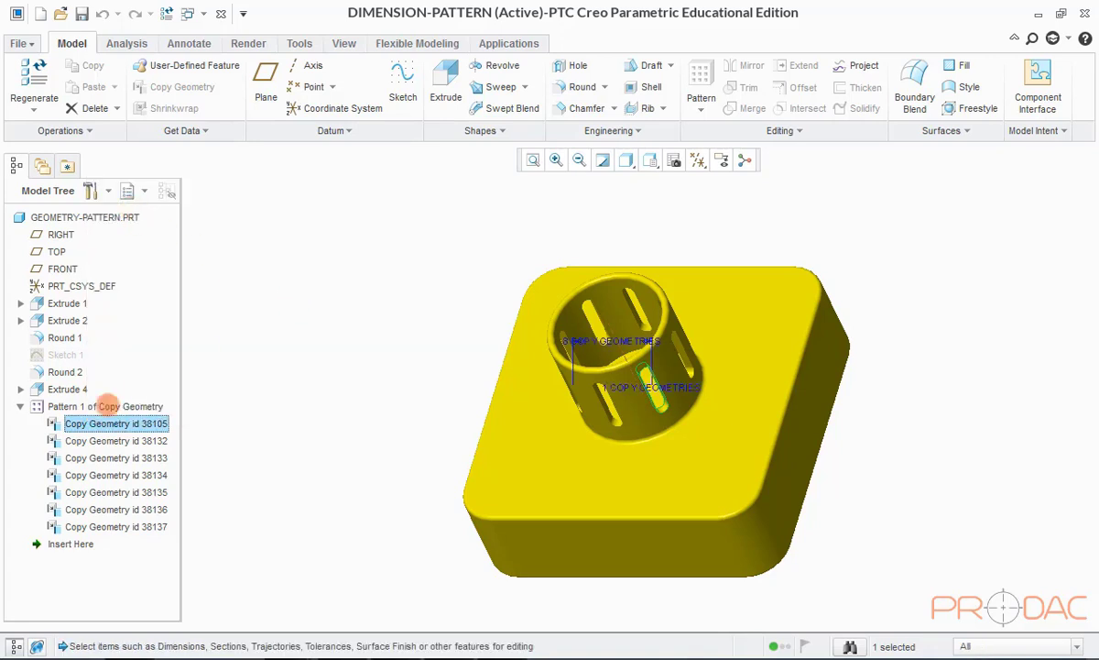
{"action": "left_click", "coordinate": [96, 436]}
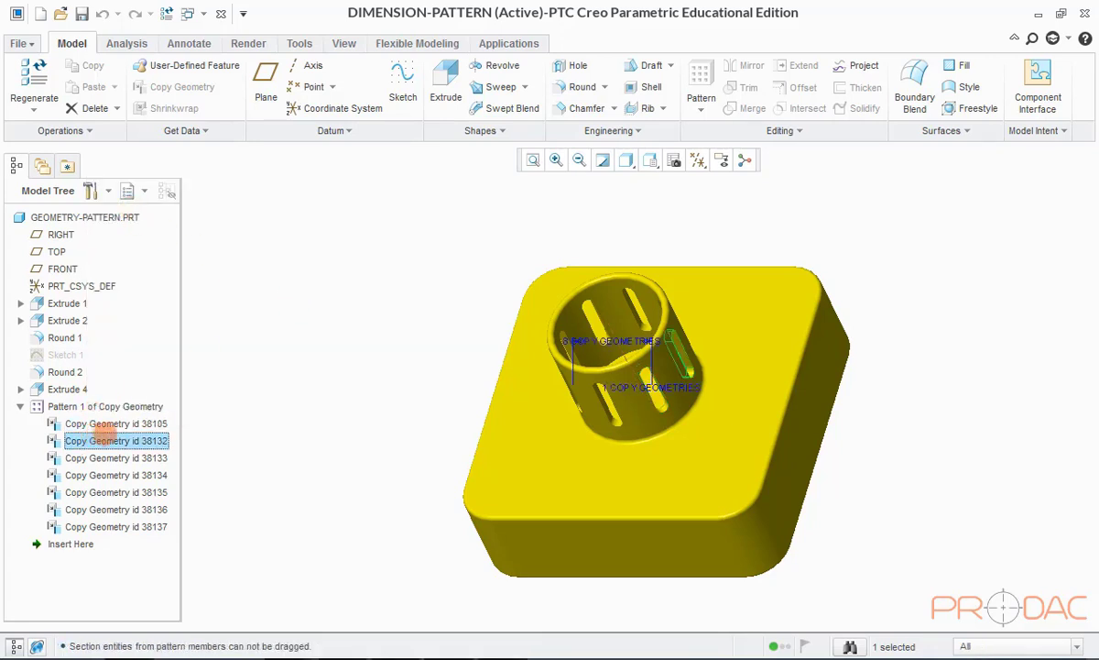
{"action": "left_click", "coordinate": [106, 423]}
{"action": "right_click", "coordinate": [105, 424]}
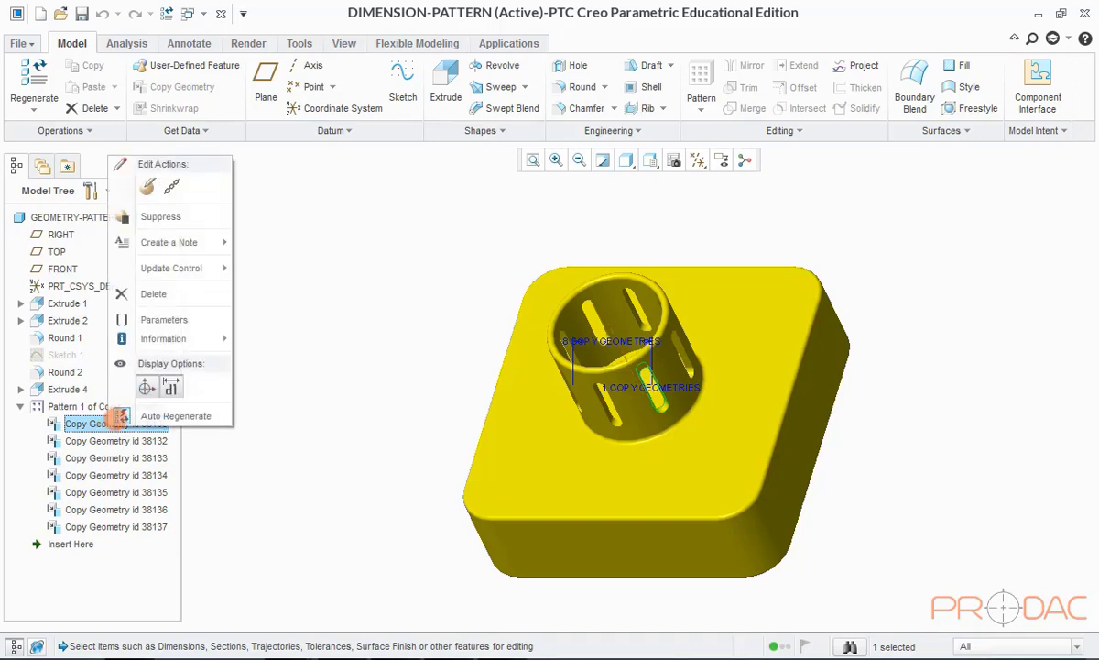
{"action": "left_click", "coordinate": [144, 185]}
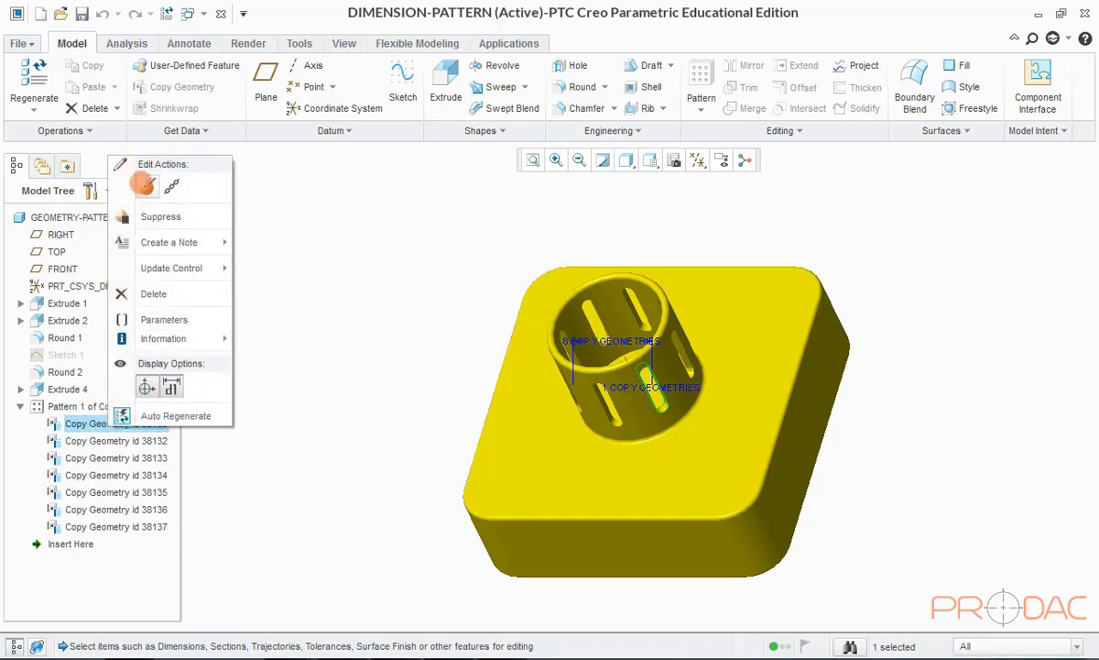
{"action": "key", "text": "Escape"}
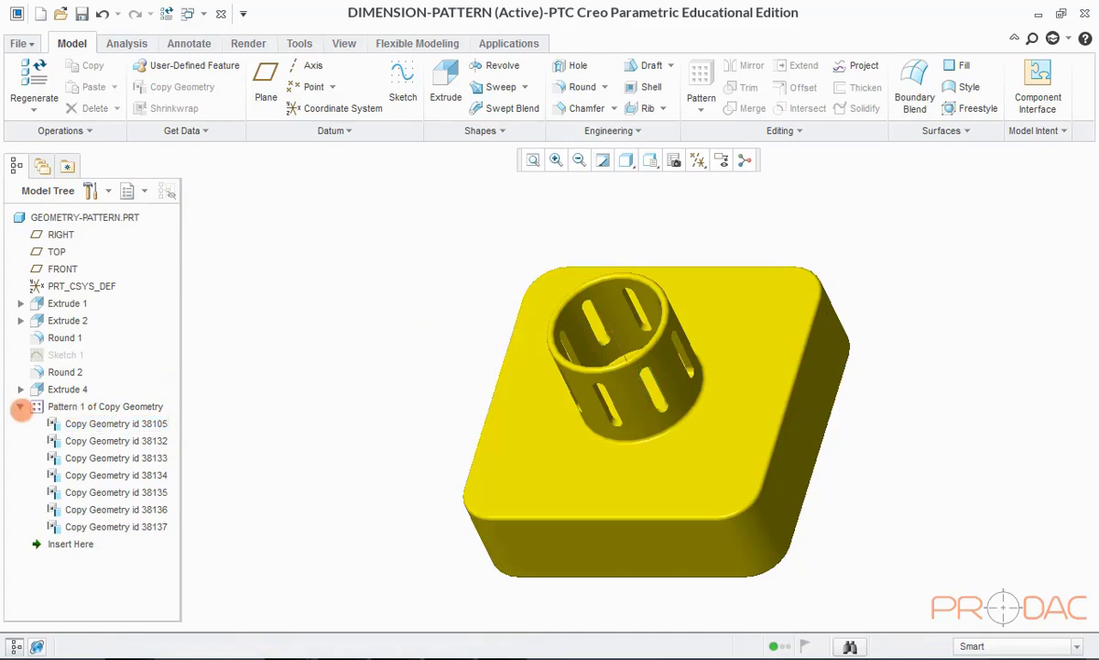
{"action": "left_click", "coordinate": [20, 406]}
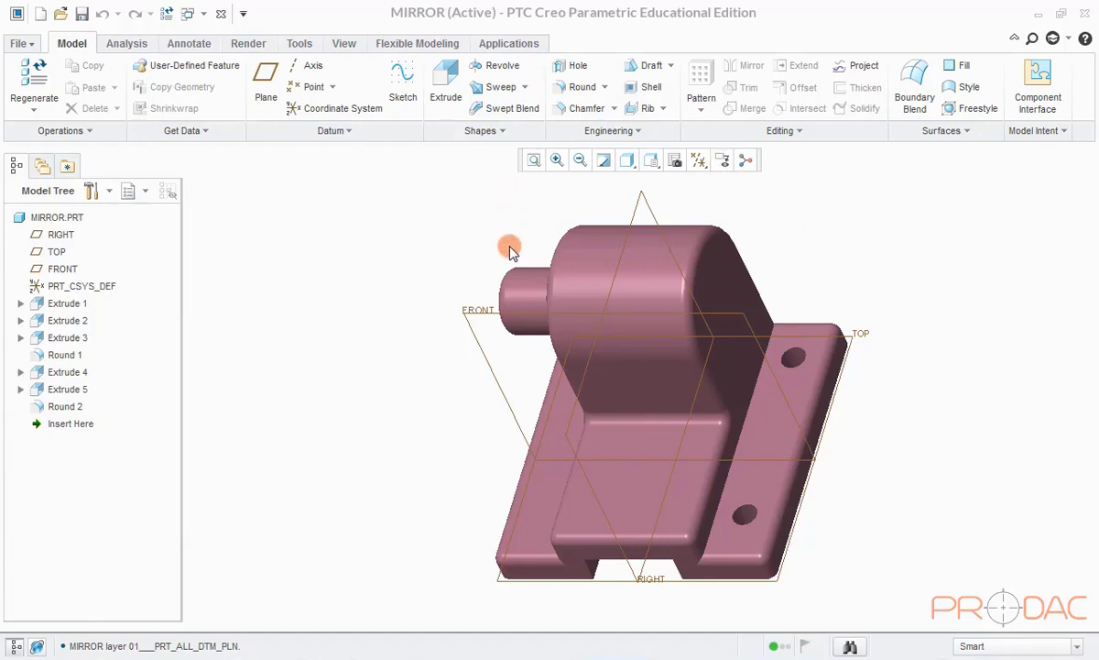
Step: Mirror Extrude 4, the cylindrical boss on the rounded housing's side, about the RIGHT plane and restore the default orientation
{"action": "left_click", "coordinate": [527, 295]}
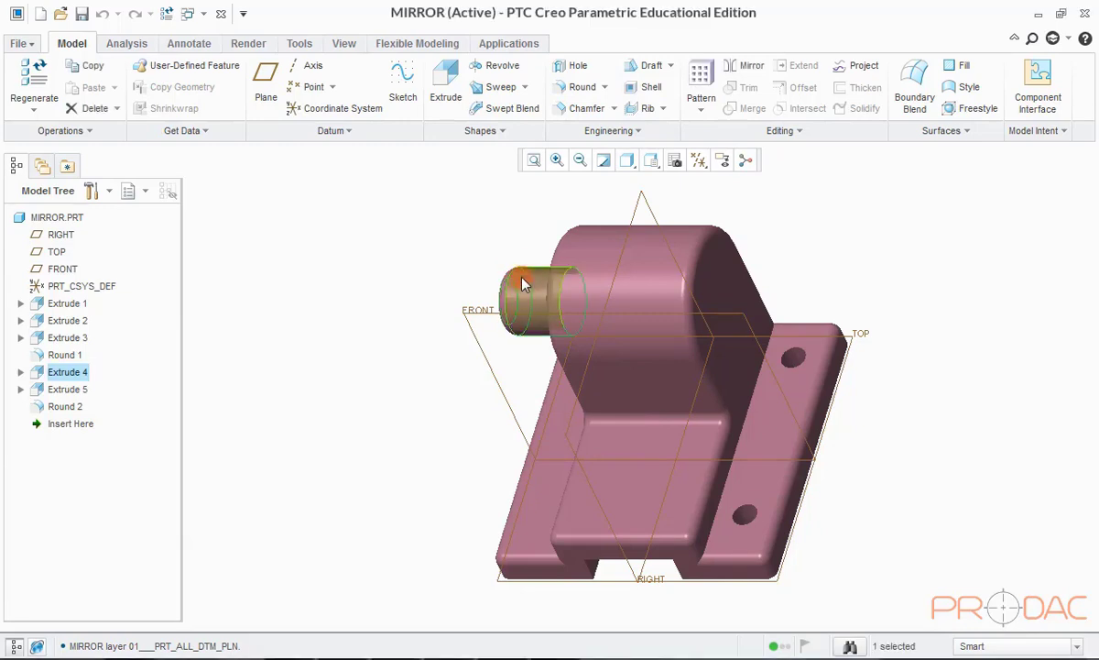
{"action": "middle_click_drag", "start_coordinate": [518, 246], "coordinate": [495, 227]}
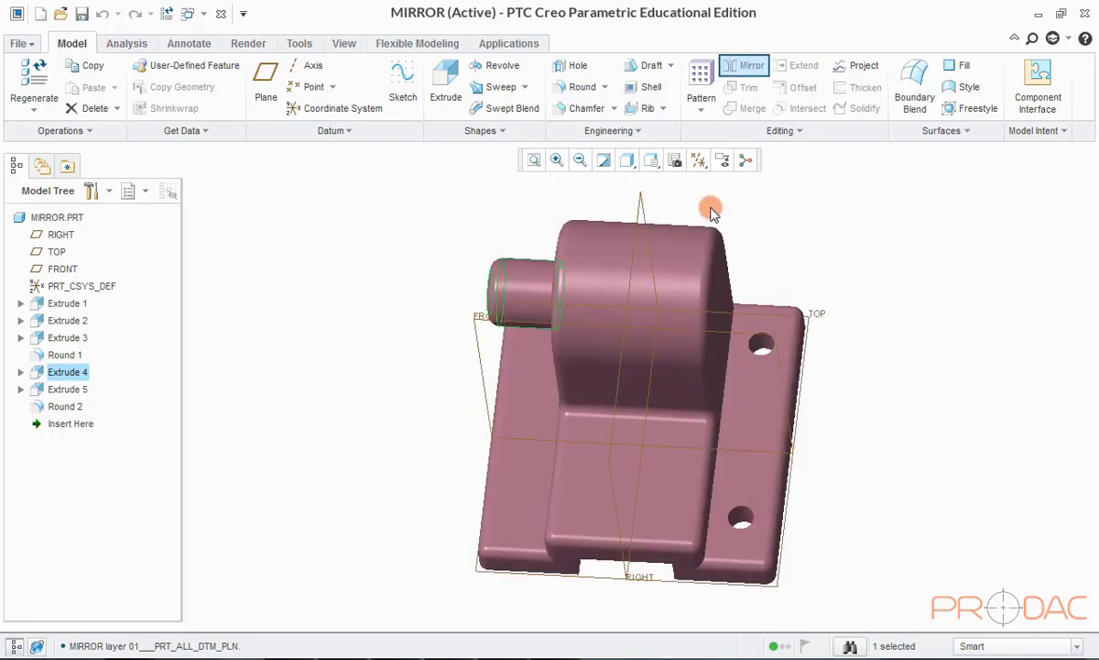
{"action": "left_click", "coordinate": [750, 72]}
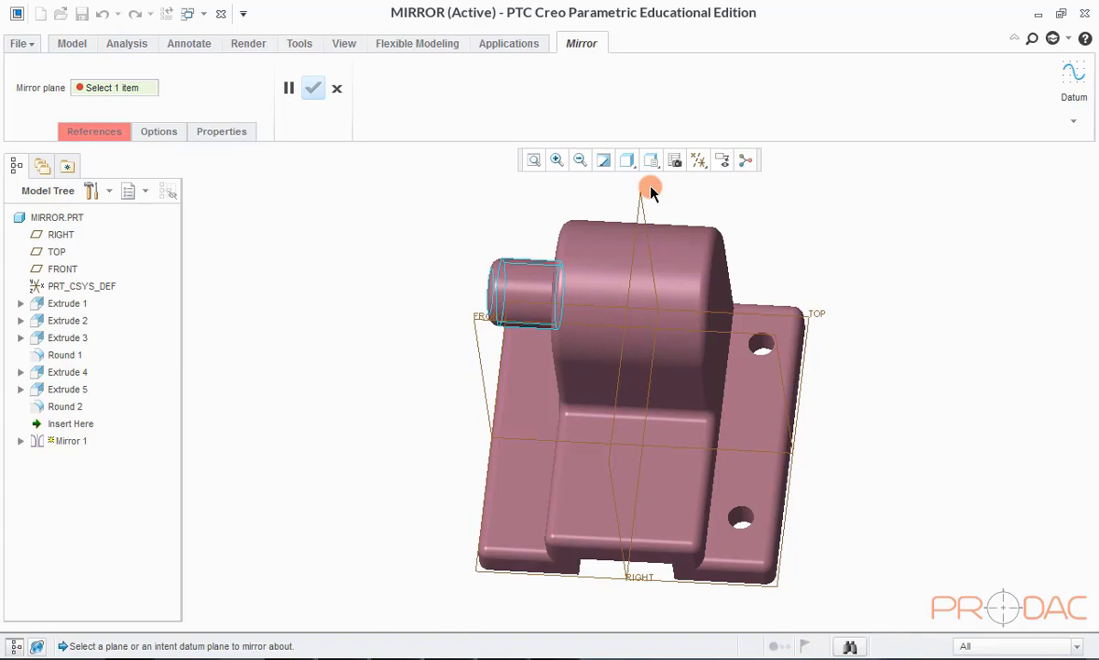
{"action": "left_click", "coordinate": [639, 206]}
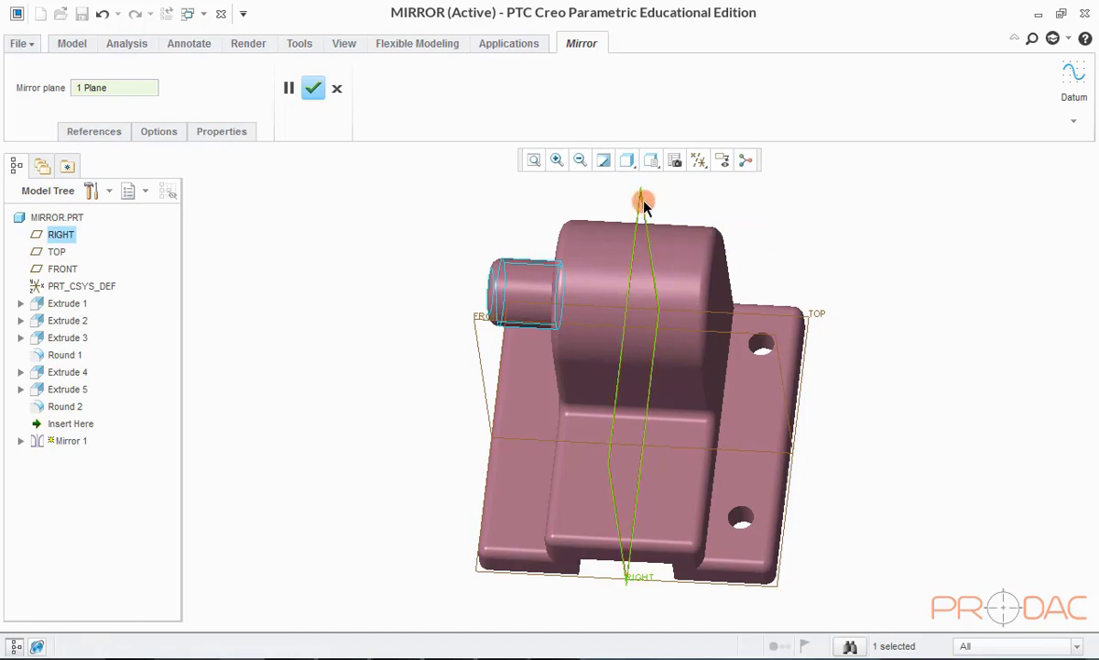
{"action": "left_click", "coordinate": [311, 89]}
{"action": "middle_click_drag", "start_coordinate": [762, 247], "coordinate": [783, 254]}
{"action": "key", "text": "ctrl+d"}
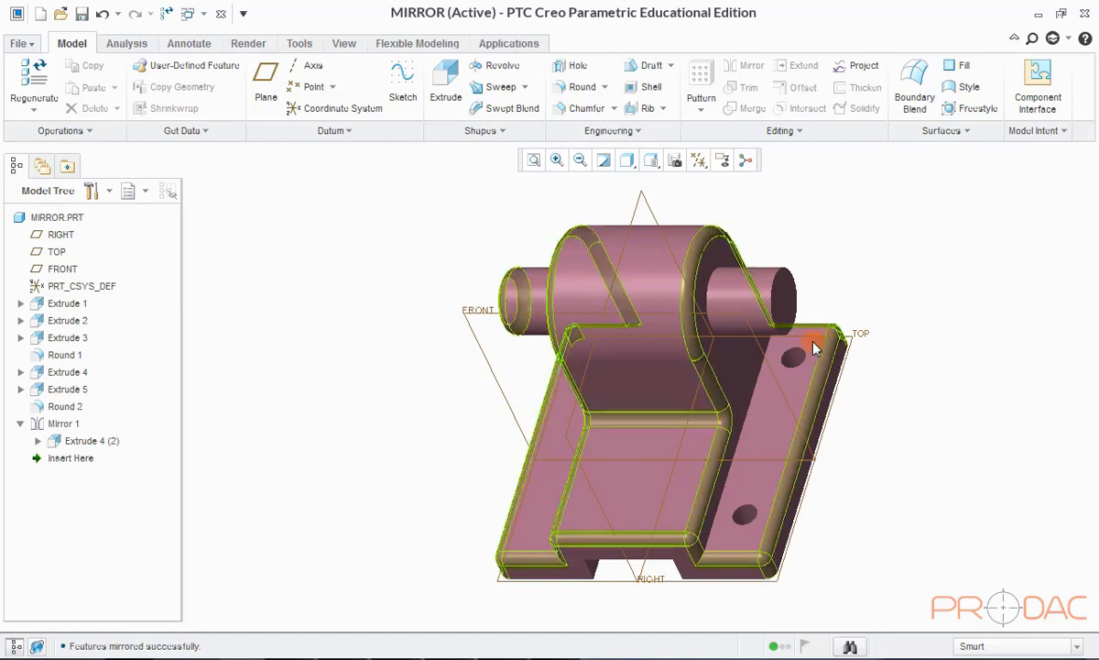
Step: Mirror Extrude 5, the two holes in the base flange, about the RIGHT plane
{"action": "left_click", "coordinate": [808, 357]}
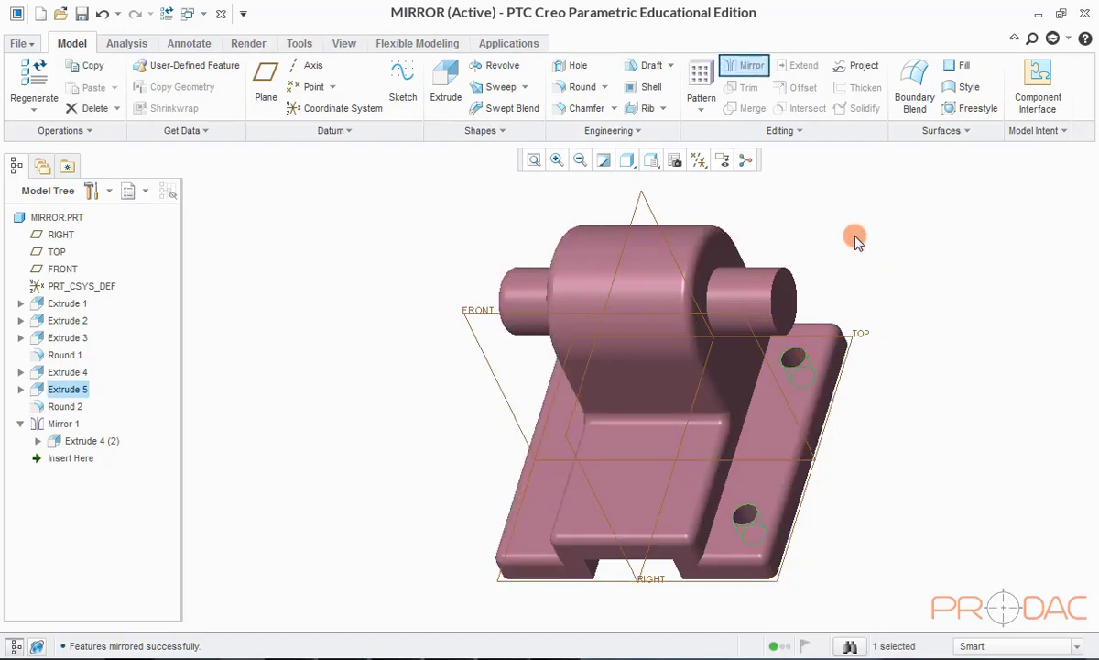
{"action": "left_click", "coordinate": [740, 68]}
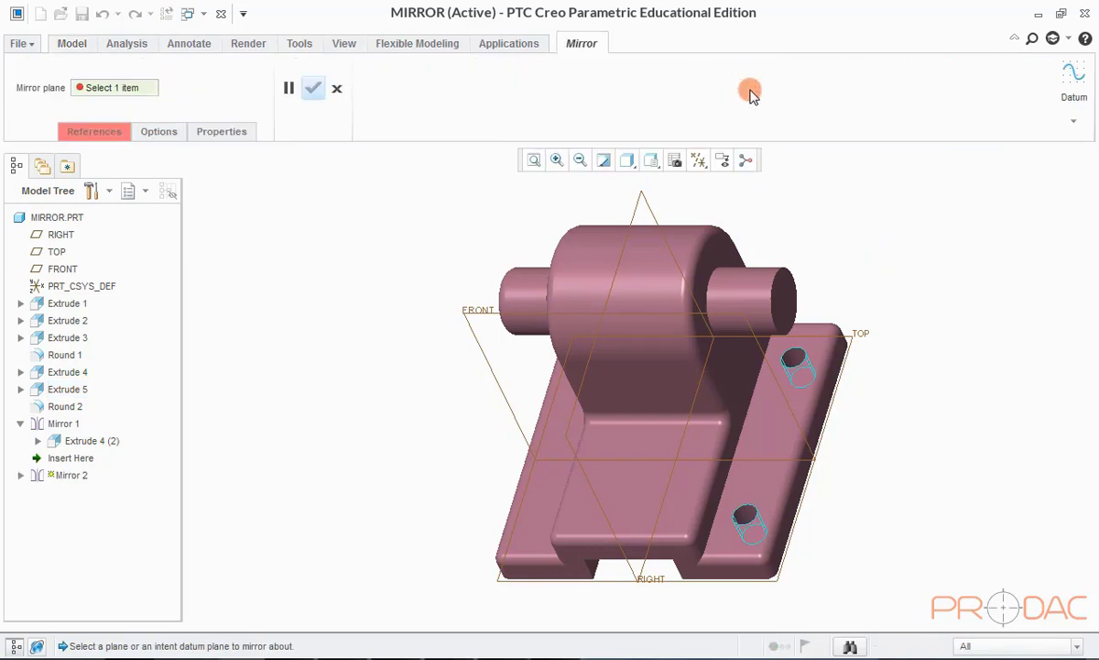
{"action": "left_click", "coordinate": [645, 208]}
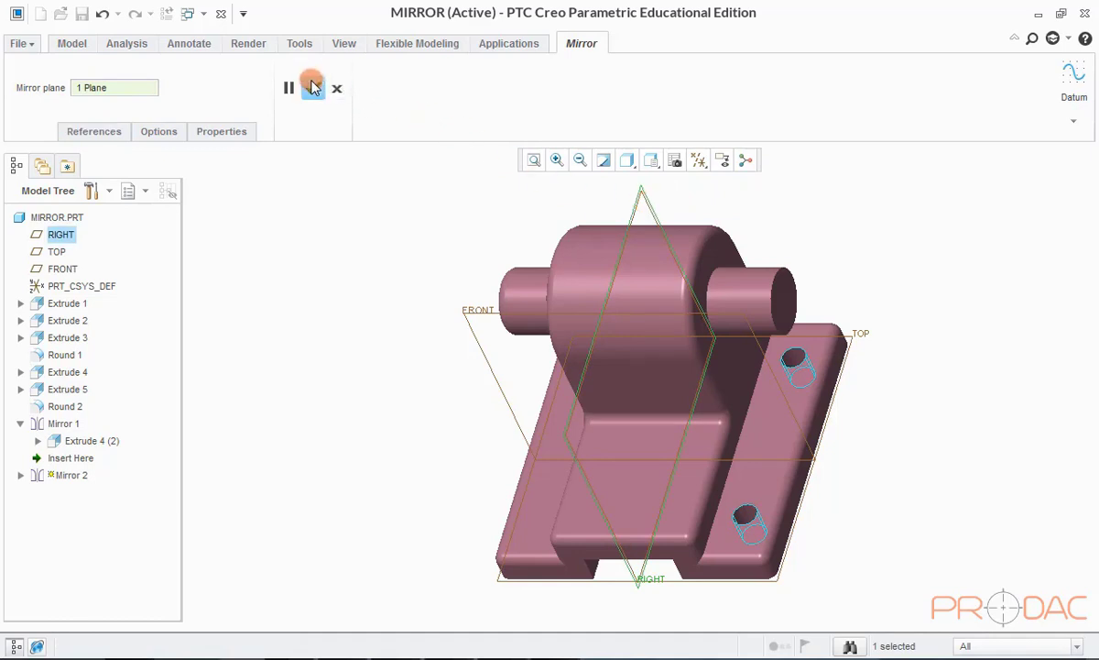
{"action": "left_click", "coordinate": [313, 86]}
{"action": "mouse_move", "coordinate": [621, 412]}
{"action": "middle_mouse_down"}
{"action": "mouse_move", "coordinate": [633, 435]}
{"action": "mouse_move", "coordinate": [636, 371]}
{"action": "mouse_move", "coordinate": [648, 386]}
{"action": "mouse_move", "coordinate": [626, 403]}
{"action": "middle_mouse_up"}
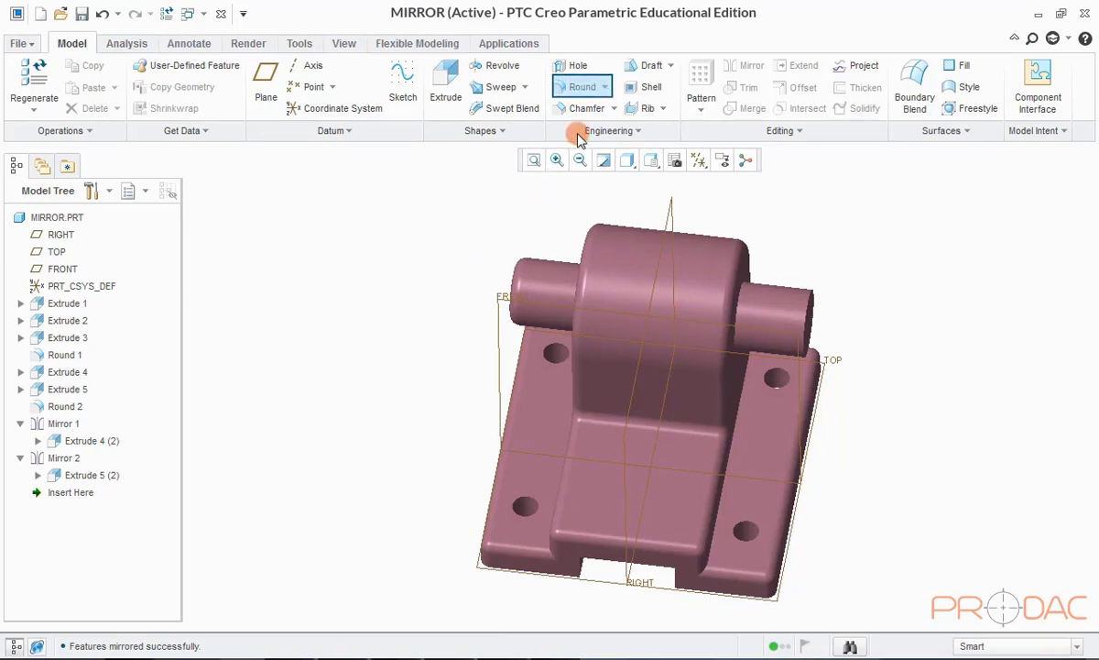
Step: Round the outer end edge of the mirrored boss with radius 10 and restore the default orientation
{"action": "left_click", "coordinate": [577, 86]}
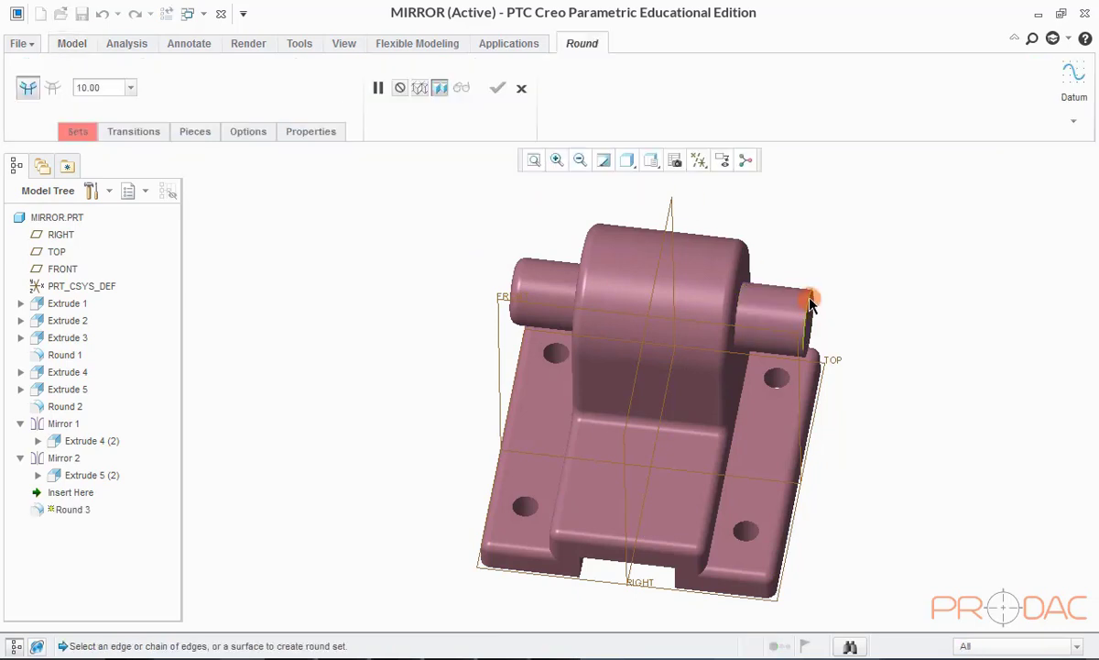
{"action": "left_click", "coordinate": [809, 298]}
{"action": "left_click", "coordinate": [495, 89]}
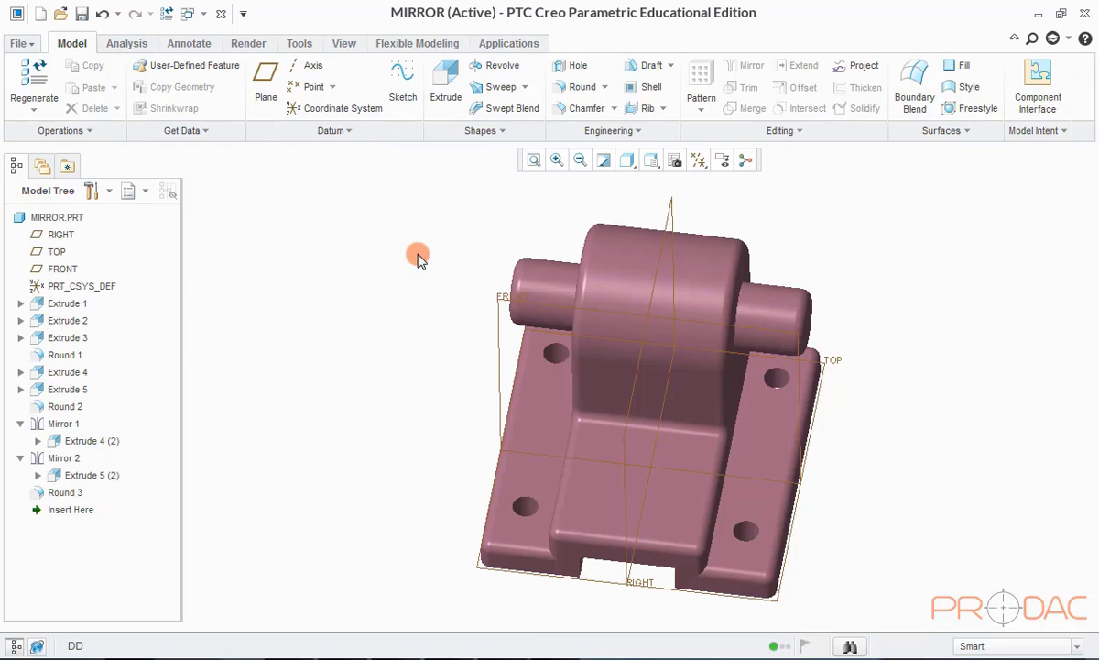
{"action": "key", "text": "ctrl+d"}
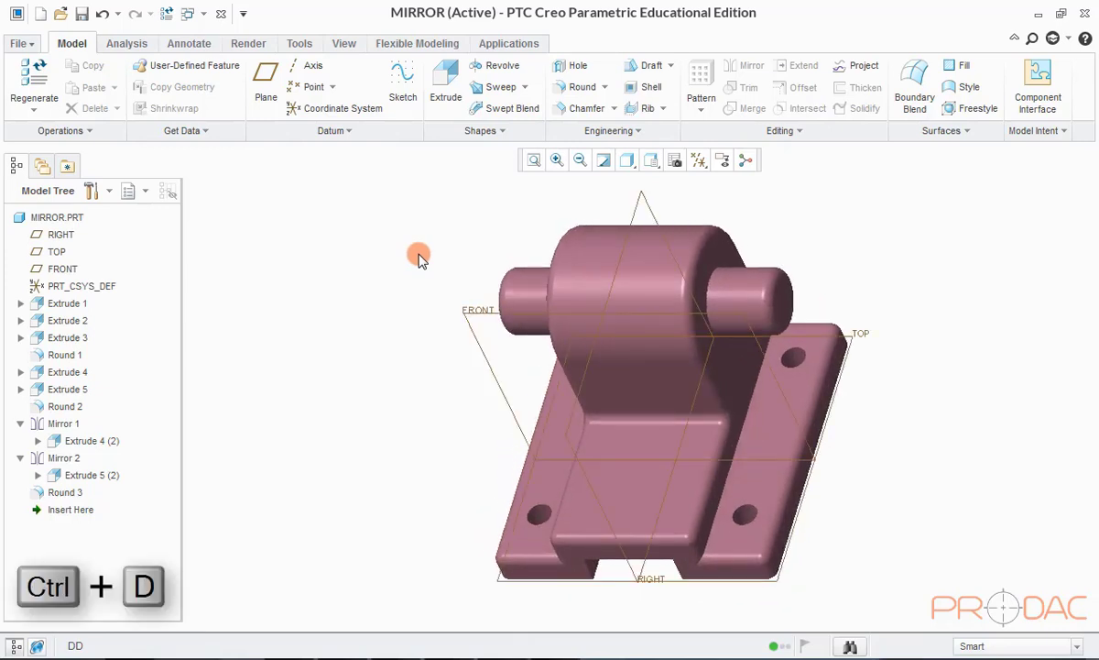